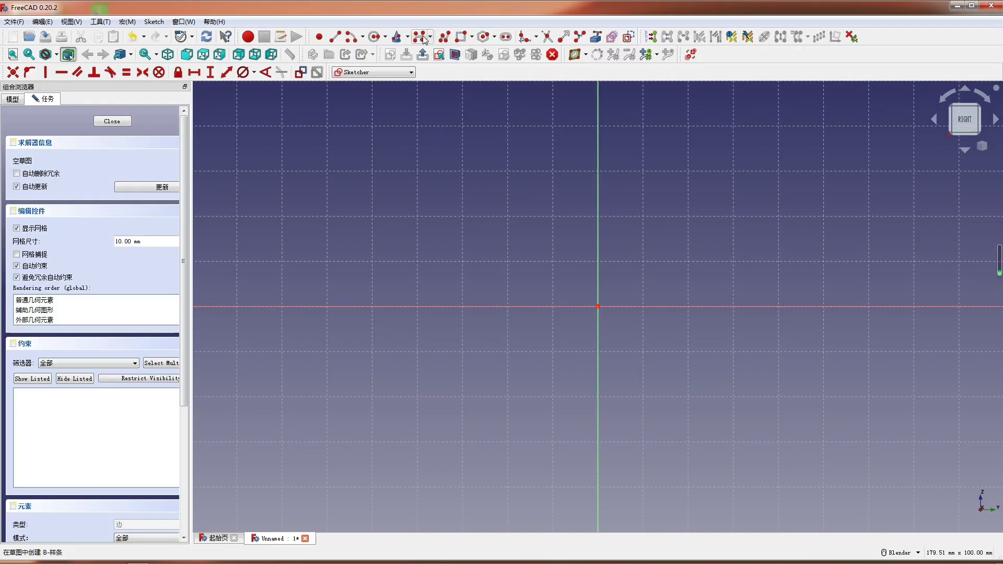
Sketch a closed house-shaped profile about 45 mm wide around the origin, with vertical walls, a horizontal base and two sloping roof lines
{"action": "left_click", "coordinate": [445, 37]}
{"action": "left_click", "coordinate": [494, 224]}
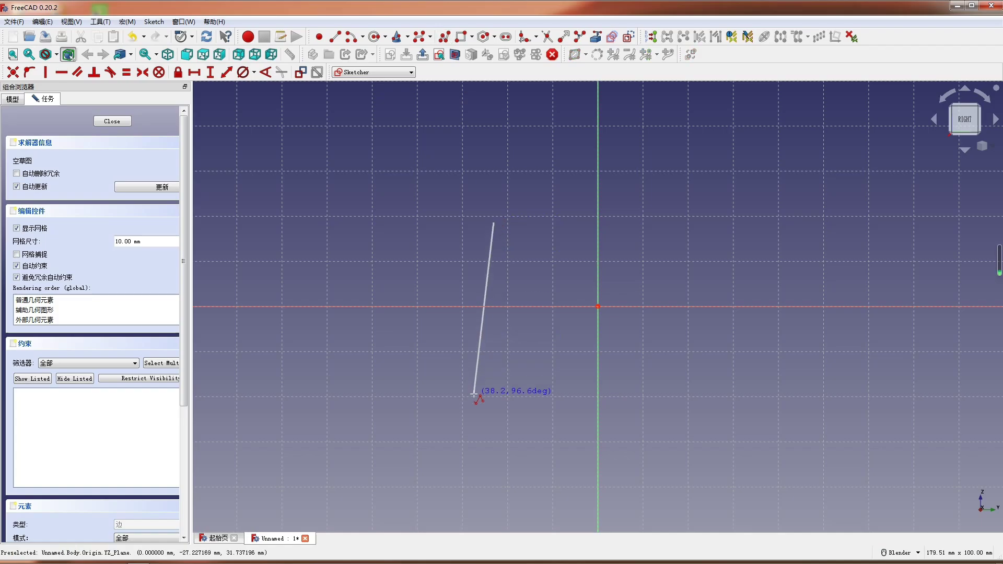
{"action": "left_click", "coordinate": [494, 416]}
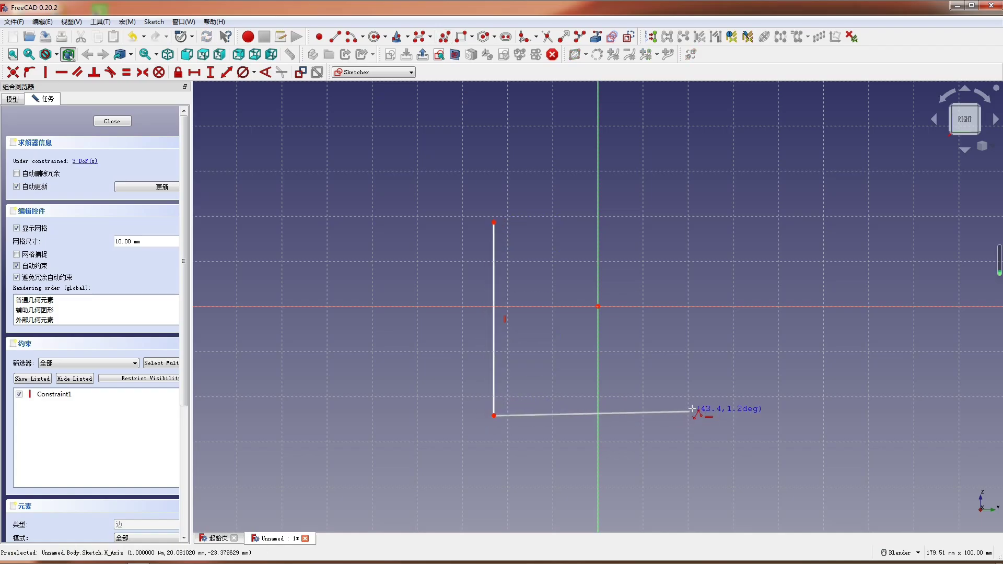
{"action": "left_click", "coordinate": [695, 416]}
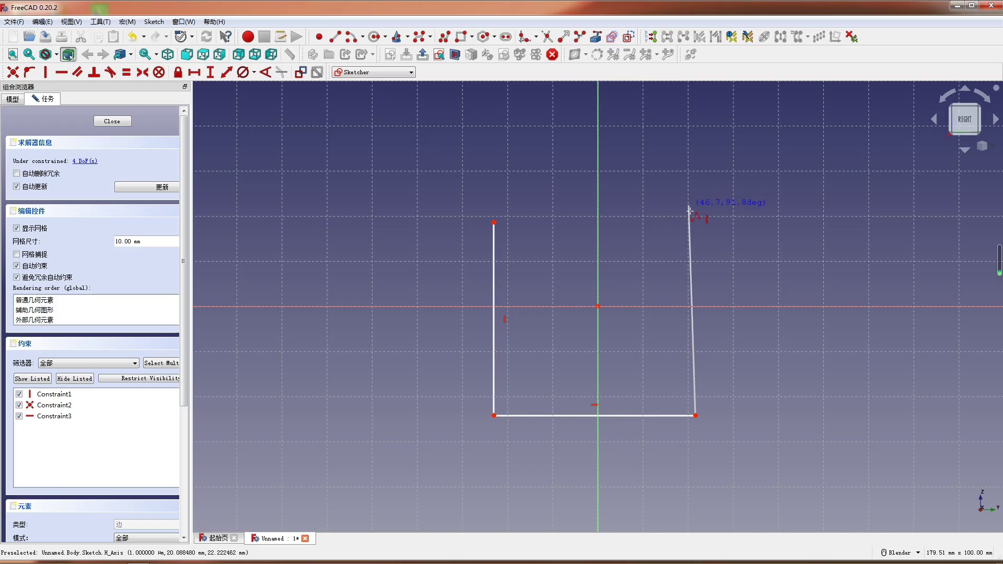
{"action": "left_click", "coordinate": [695, 216]}
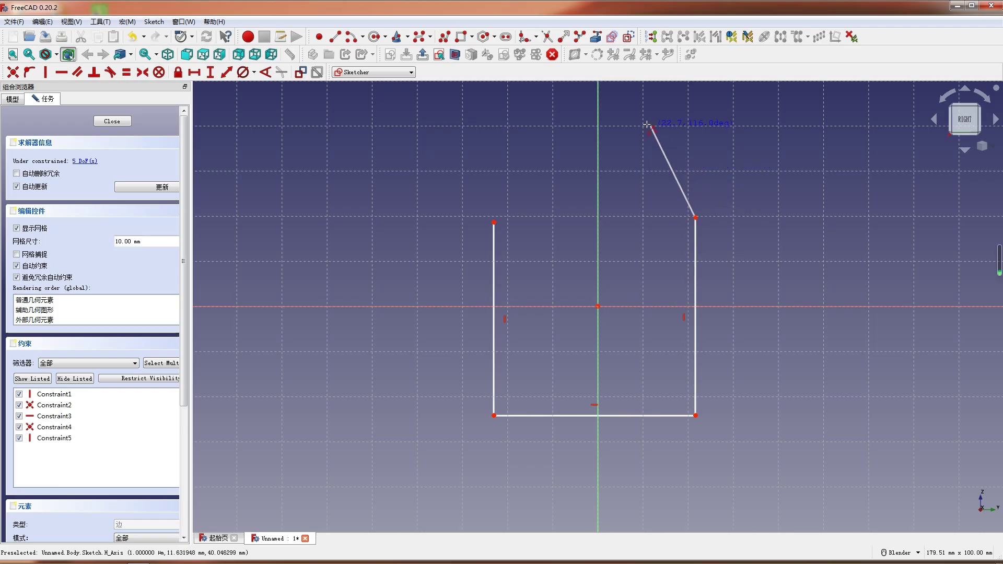
{"action": "left_click", "coordinate": [587, 147]}
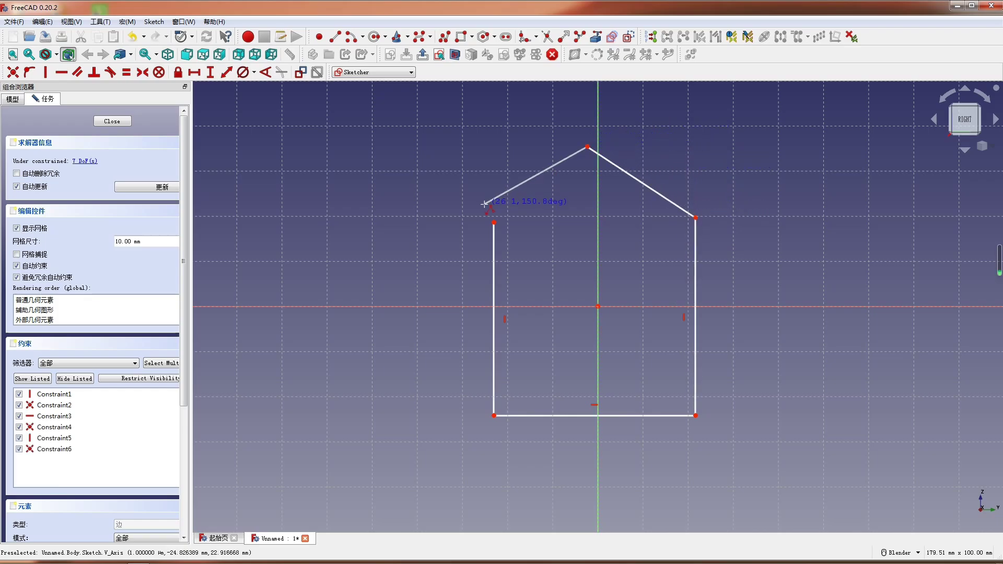
{"action": "left_click", "coordinate": [494, 222]}
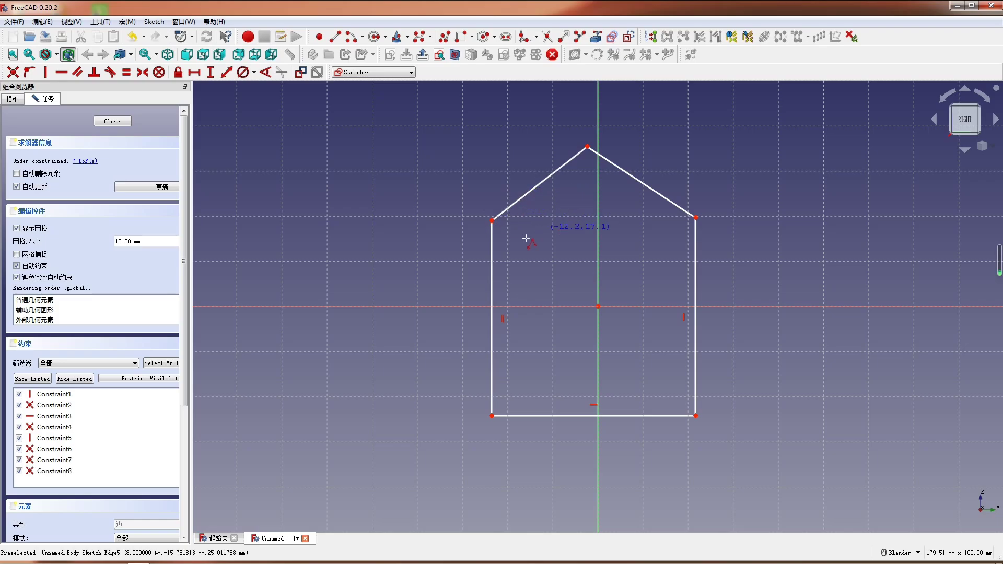
{"action": "right_click", "coordinate": [467, 350]}
Constrain the horizontal length of the profile's base line to 800 mm
{"action": "left_click", "coordinate": [585, 415]}
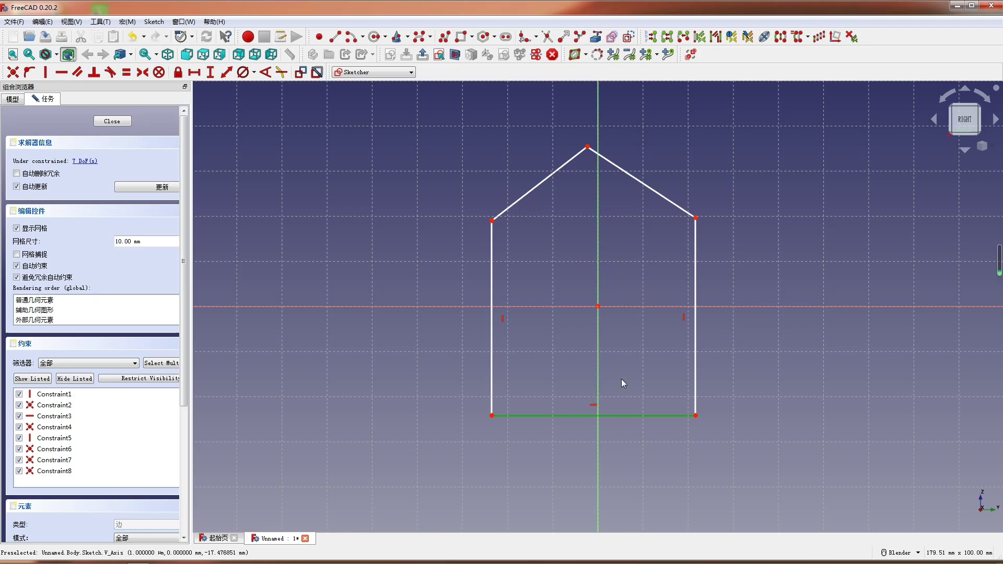
{"action": "key", "text": "l"}
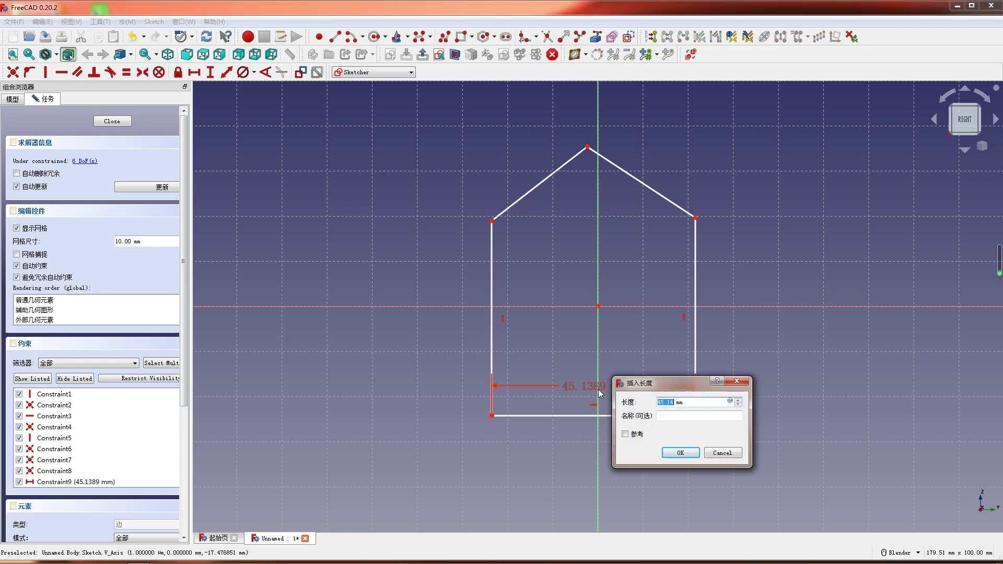
{"action": "type", "text": "800"}
{"action": "key", "text": "Return"}
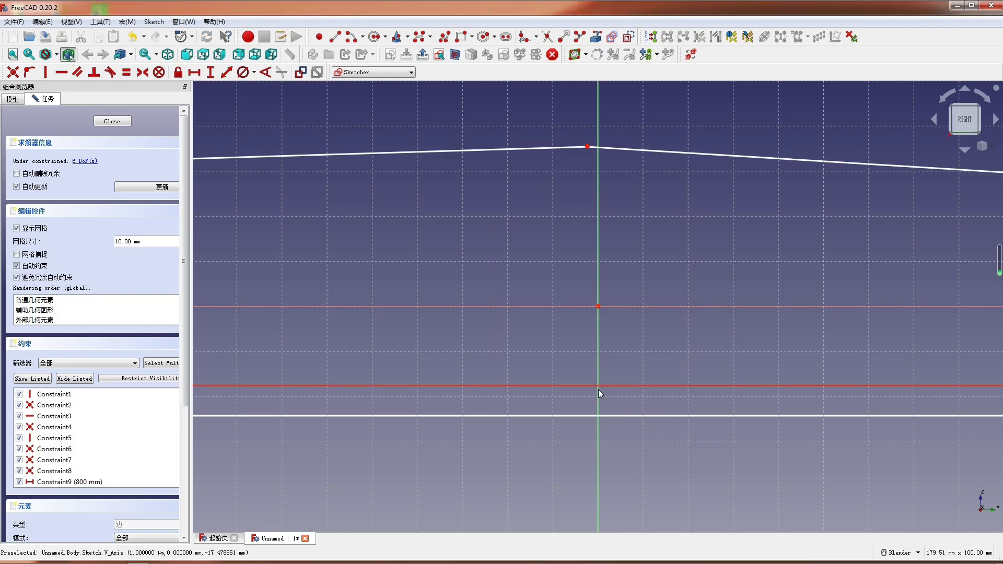
Constrain the vertical length of the profile's right wall to 300 mm
{"action": "scroll", "coordinate": [374, 393], "scroll_direction": "down", "scroll_amount": 5}
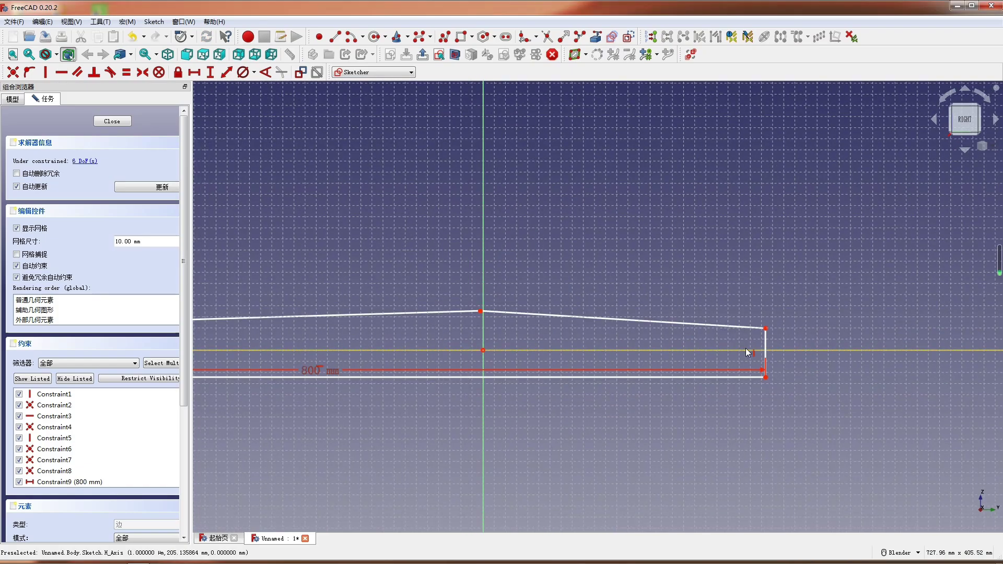
{"action": "left_click", "coordinate": [766, 346]}
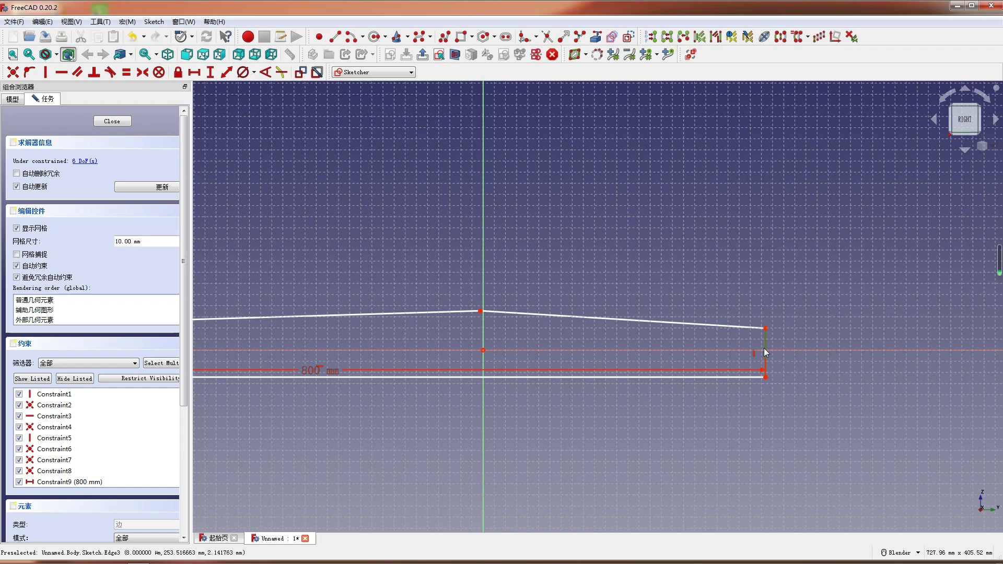
{"action": "key", "text": "i"}
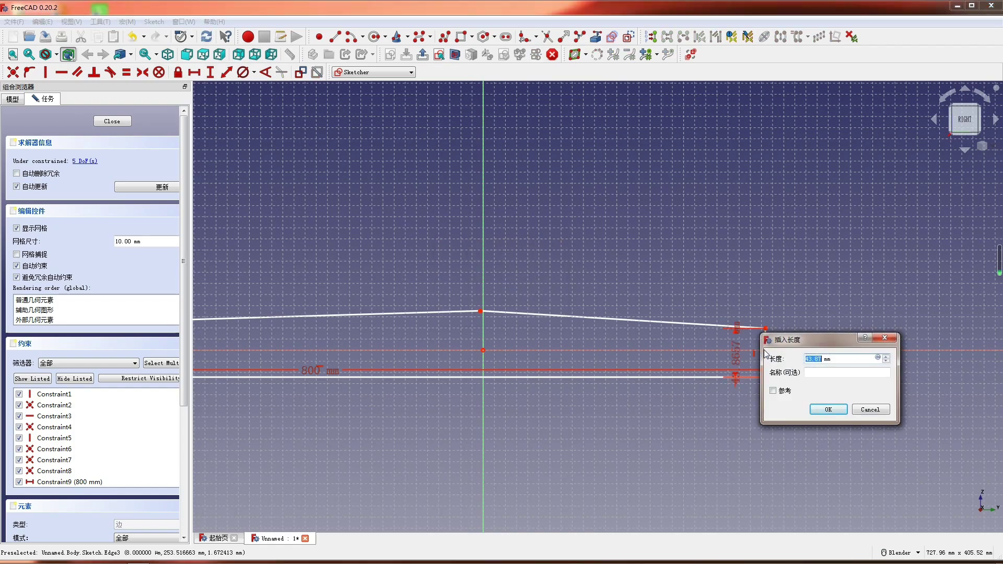
{"action": "type", "text": "3"}
{"action": "key", "text": "Return"}
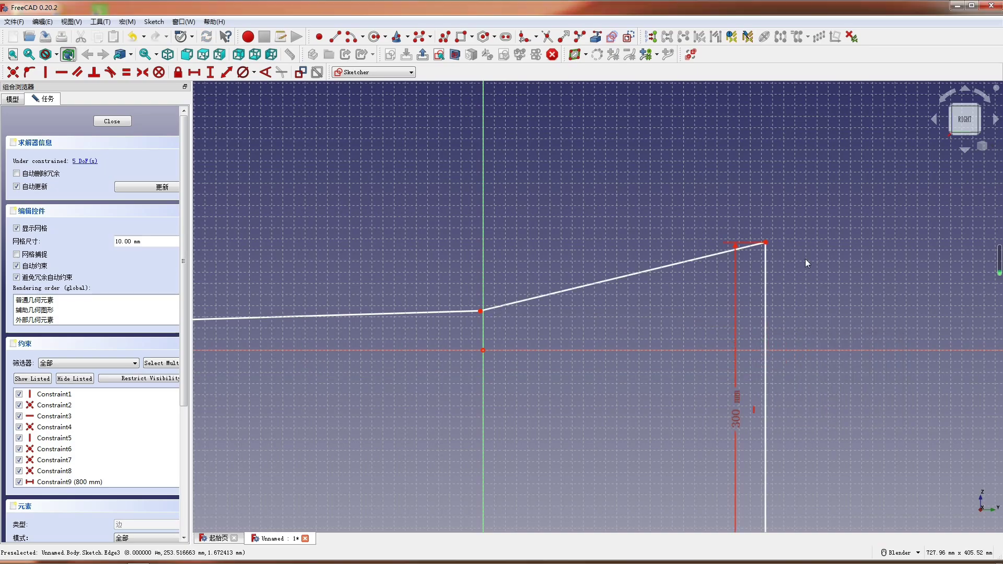
Move the roof apex above the walls and constrain its vertical distance from the base's left corner to 600 mm
{"action": "scroll", "coordinate": [805, 259], "scroll_direction": "down", "scroll_amount": 4}
{"action": "mouse_move", "coordinate": [642, 273]}
{"action": "left_mouse_down"}
{"action": "mouse_move", "coordinate": [648, 145]}
{"action": "mouse_move", "coordinate": [610, 121]}
{"action": "left_mouse_up"}
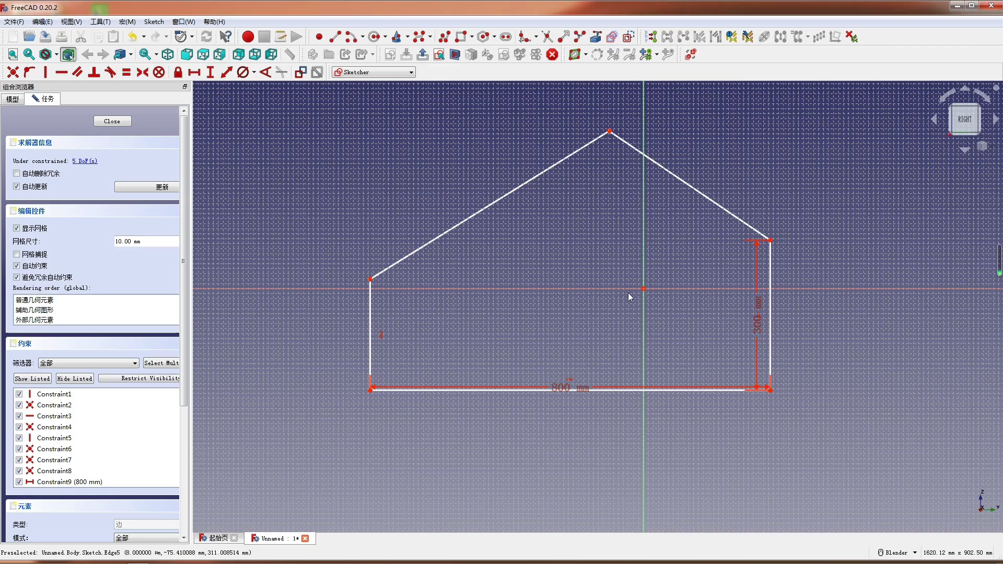
{"action": "scroll", "coordinate": [567, 361], "scroll_direction": "down", "scroll_amount": 4}
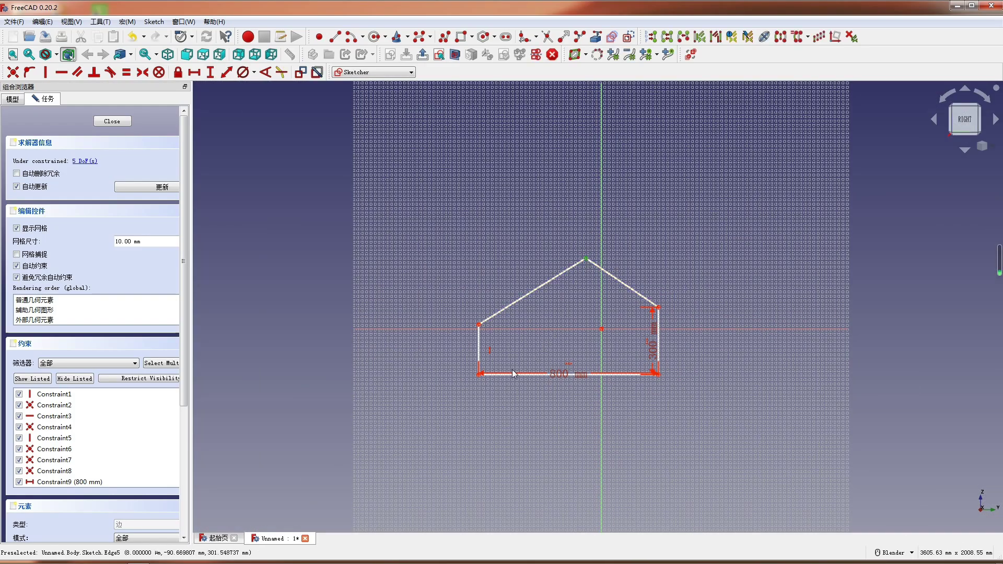
{"action": "scroll", "coordinate": [486, 370], "scroll_direction": "up", "scroll_amount": 2}
{"action": "left_click", "coordinate": [474, 372]}
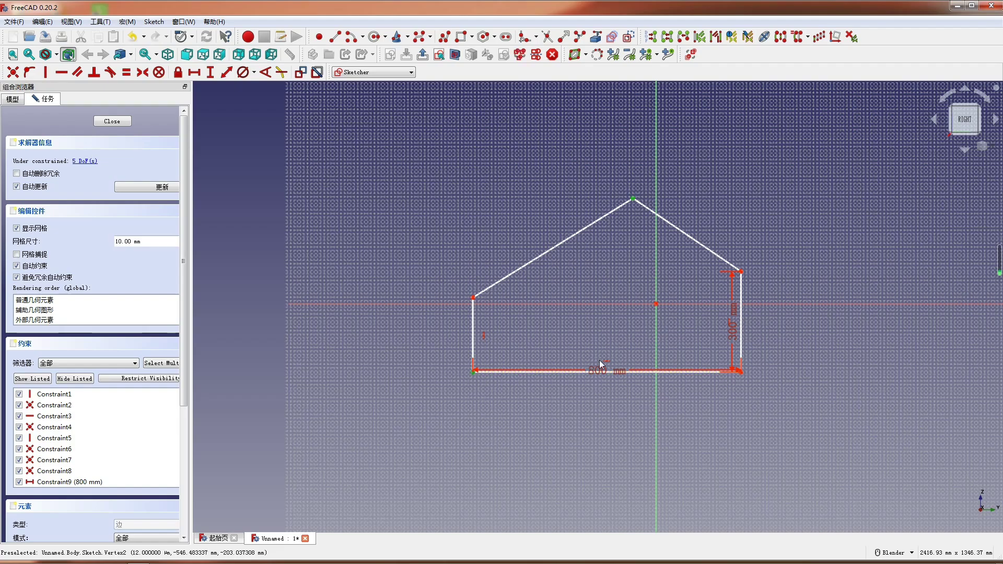
{"action": "key", "text": "i"}
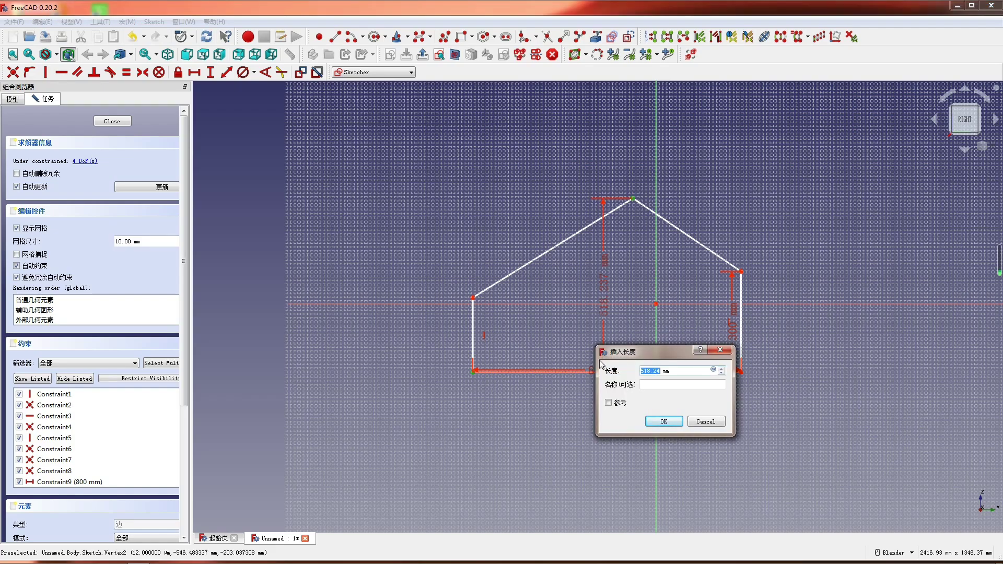
{"action": "type", "text": "600"}
{"action": "key", "text": "Return"}
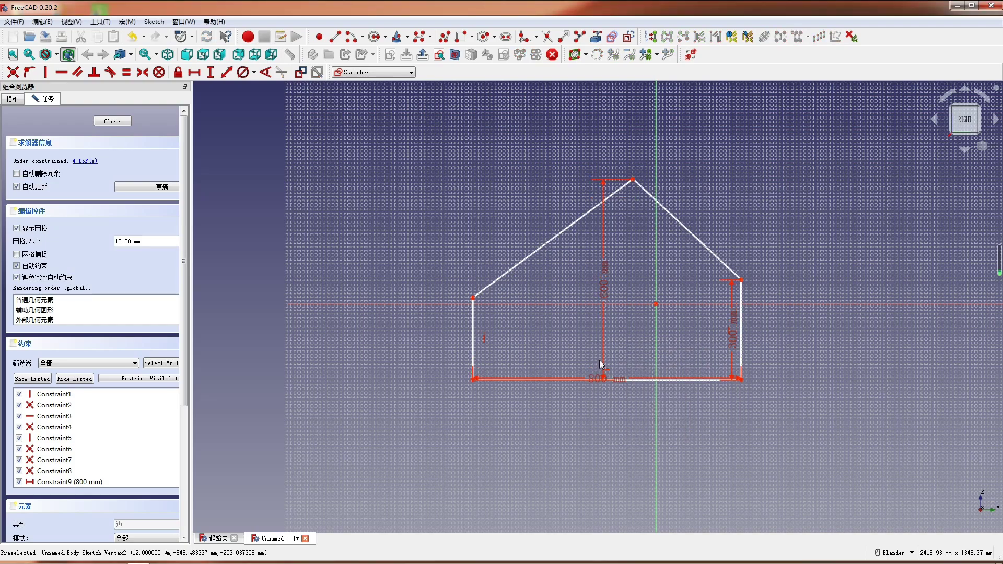
Constrain the roof apex to lie on the sketch's vertical axis
{"action": "left_click", "coordinate": [642, 177]}
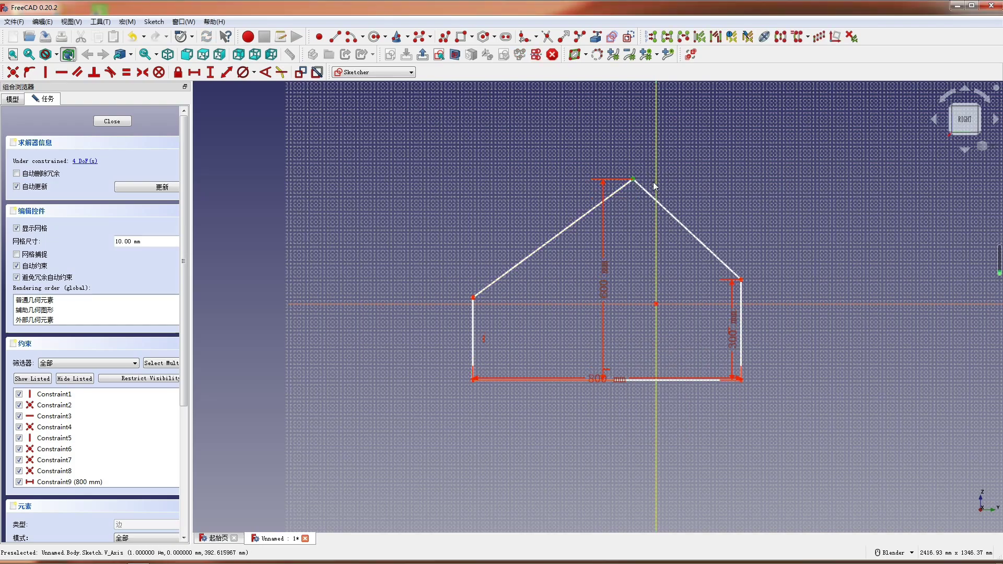
{"action": "left_click", "coordinate": [656, 186]}
{"action": "key", "text": "o"}
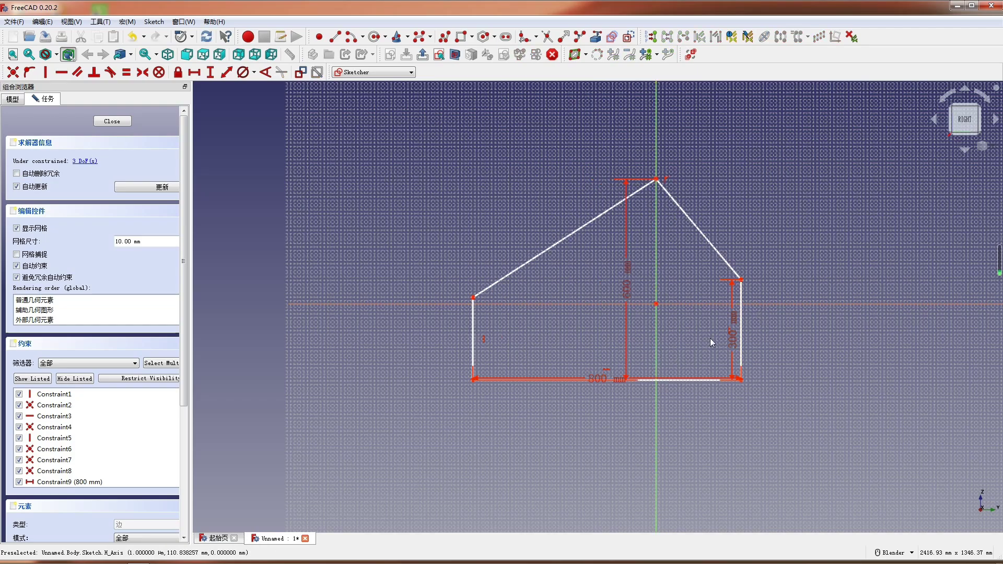
Constrain the left and right walls to equal length
{"action": "left_click", "coordinate": [742, 350]}
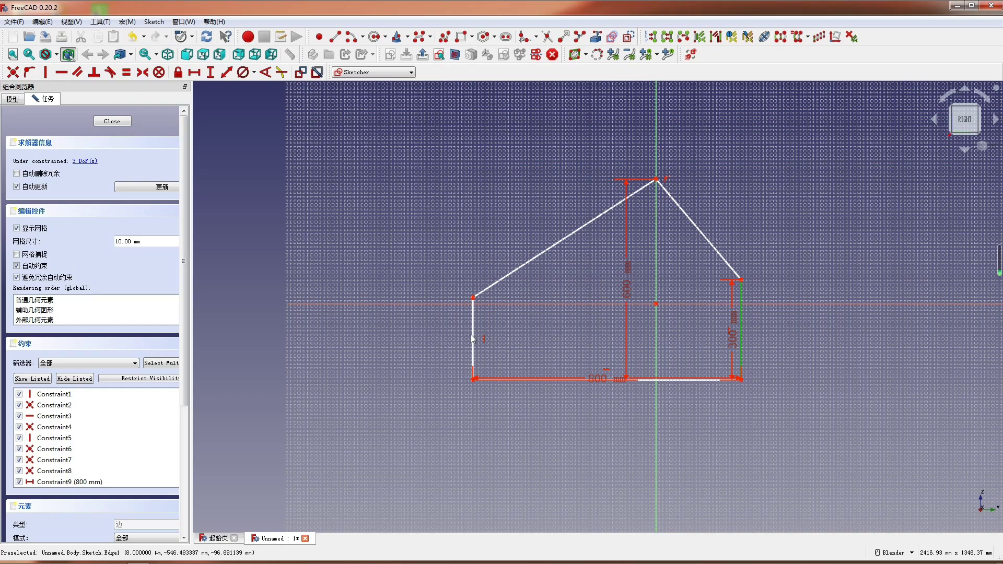
{"action": "left_click", "coordinate": [472, 339]}
{"action": "key", "text": "e"}
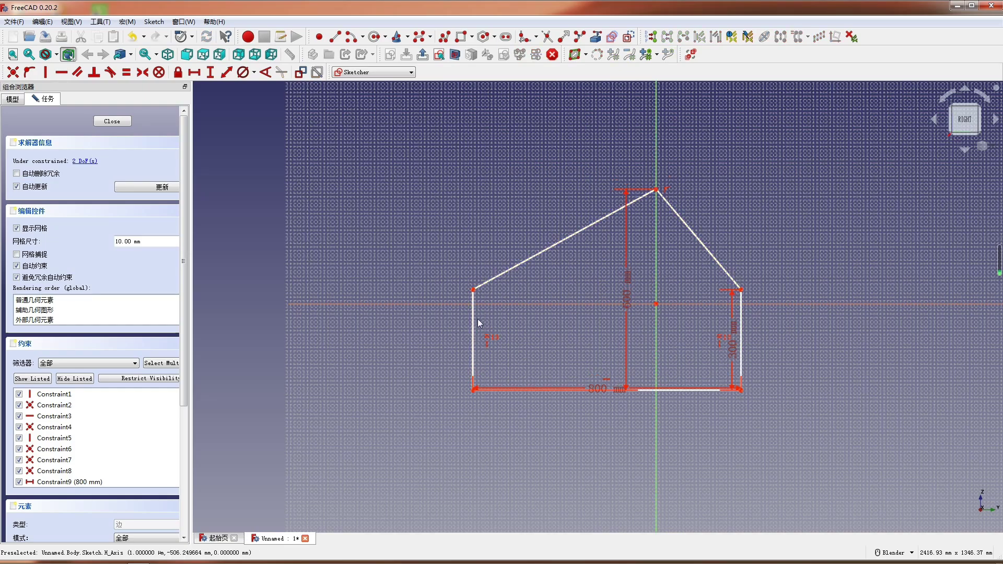
Constrain the two sloping roof lines to equal length
{"action": "left_click", "coordinate": [529, 262]}
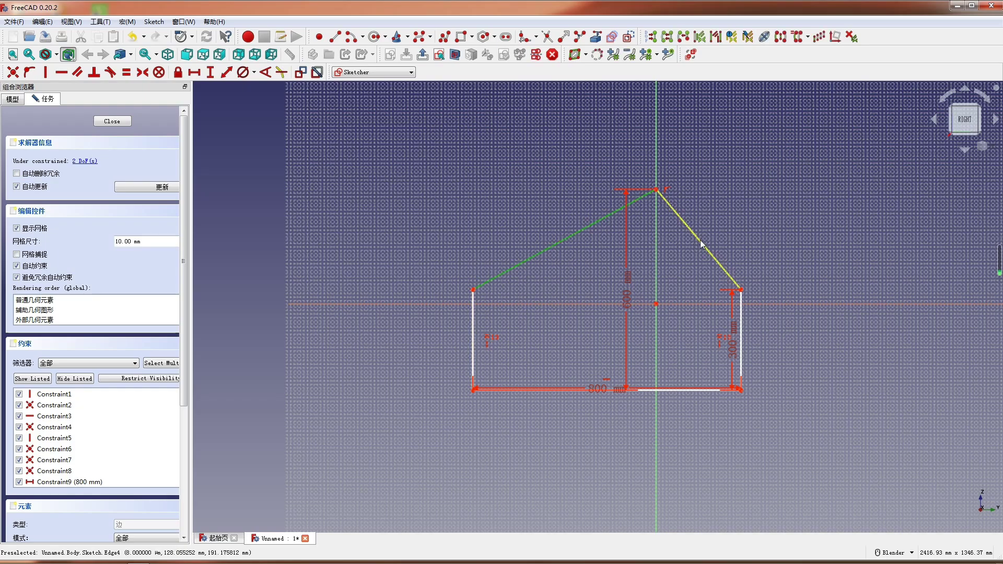
{"action": "left_click", "coordinate": [700, 244]}
{"action": "key", "text": "e"}
{"action": "scroll", "coordinate": [692, 393], "scroll_direction": "up", "scroll_amount": 1}
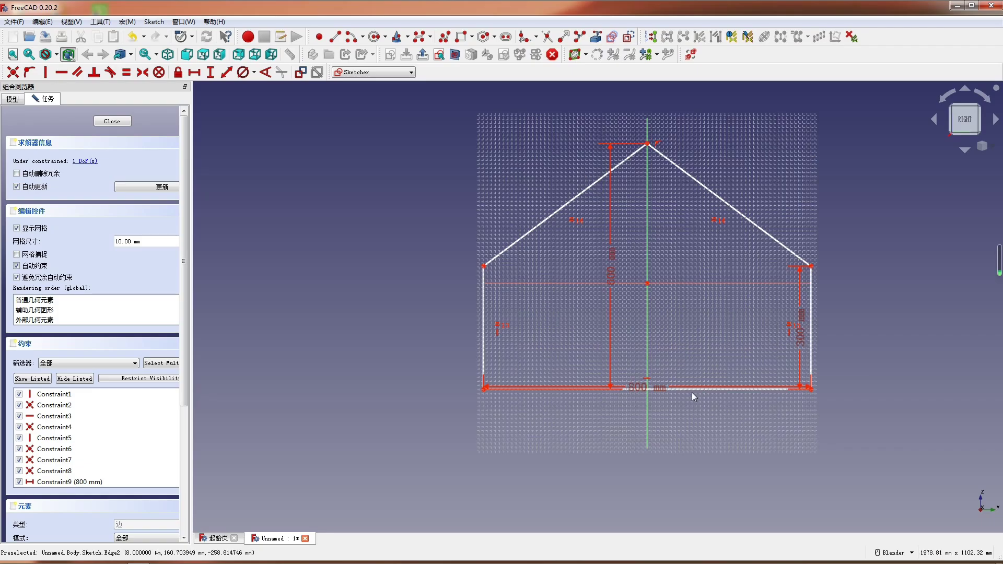
Try to make the lower-right and upper-left wall corners symmetric about the origin, and undo it together with the equal roof line constraint
{"action": "left_click", "coordinate": [811, 389]}
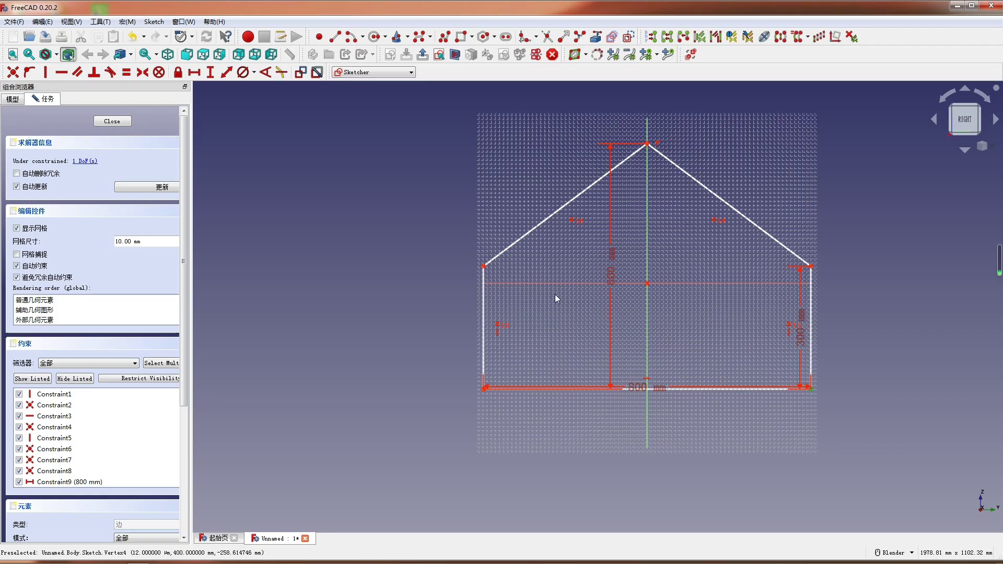
{"action": "left_click", "coordinate": [483, 267]}
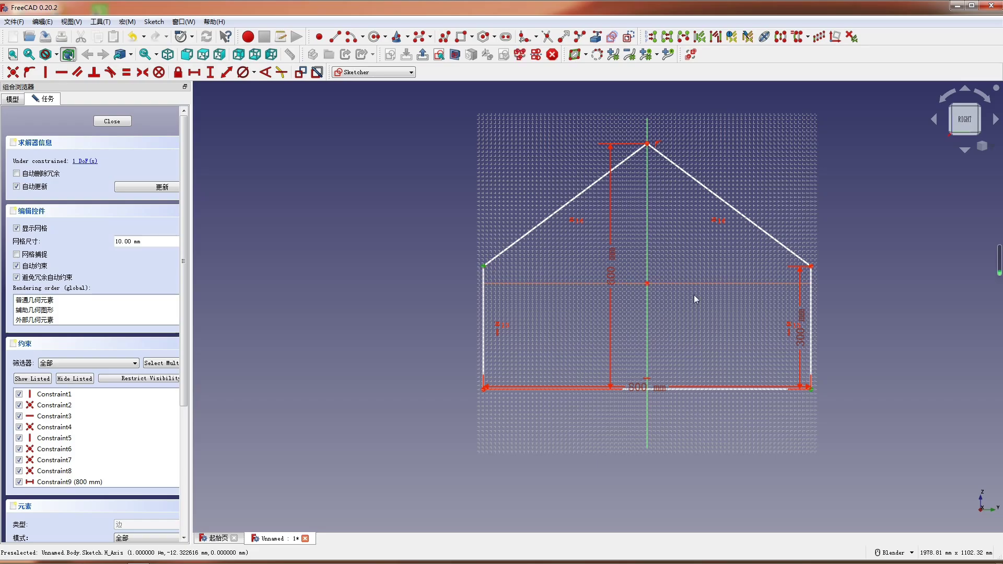
{"action": "left_click", "coordinate": [648, 286]}
{"action": "key", "text": "s"}
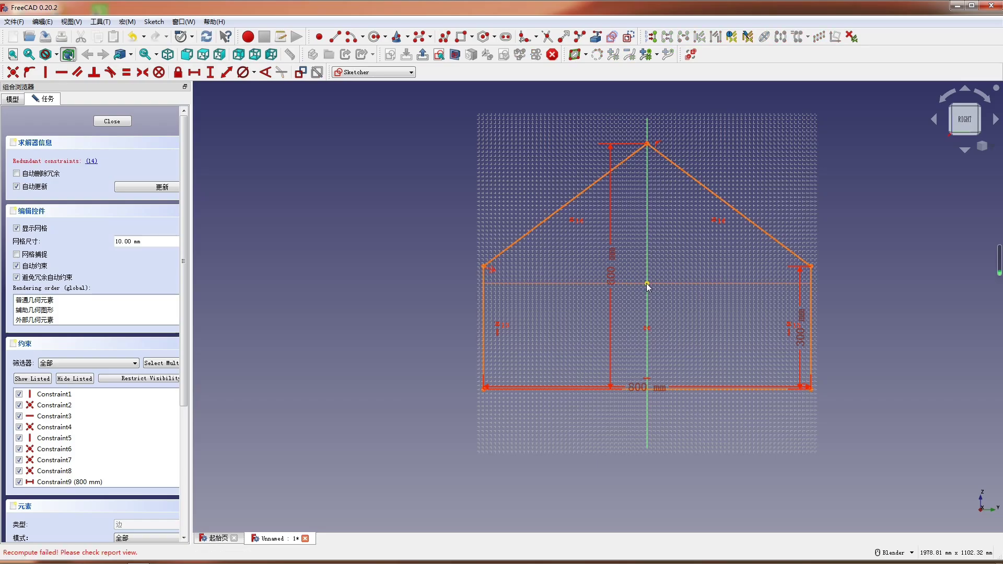
{"action": "key", "text": "ctrl+z"}
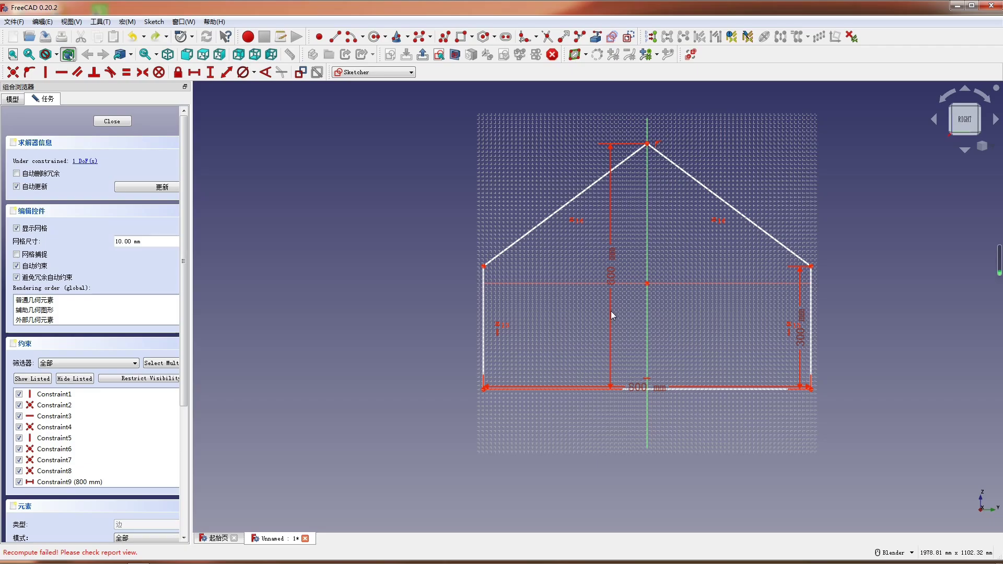
{"action": "key", "text": "ctrl+z"}
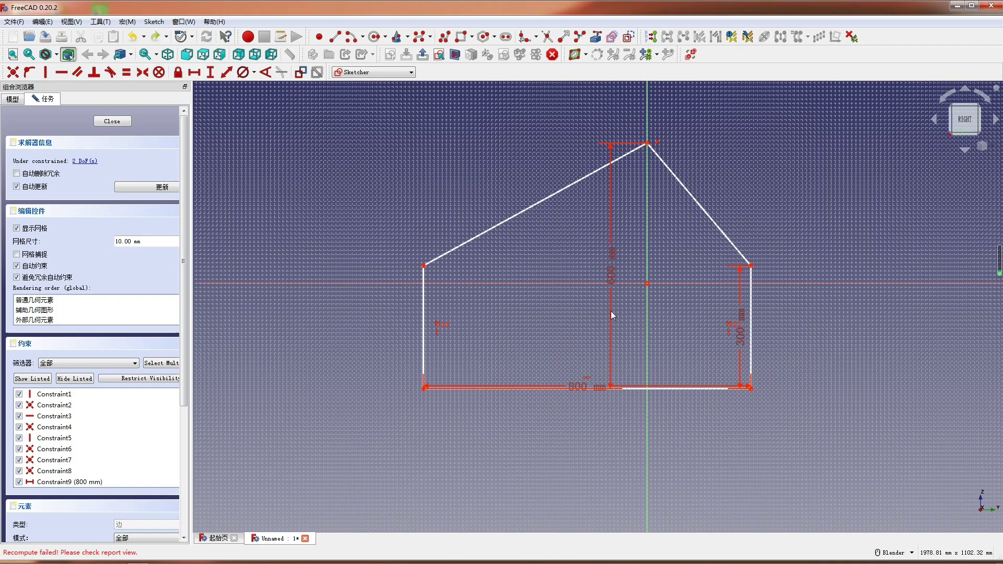
Make the right wall's lower corner and the left wall's upper corner symmetric about the sketch origin
{"action": "left_click", "coordinate": [750, 389]}
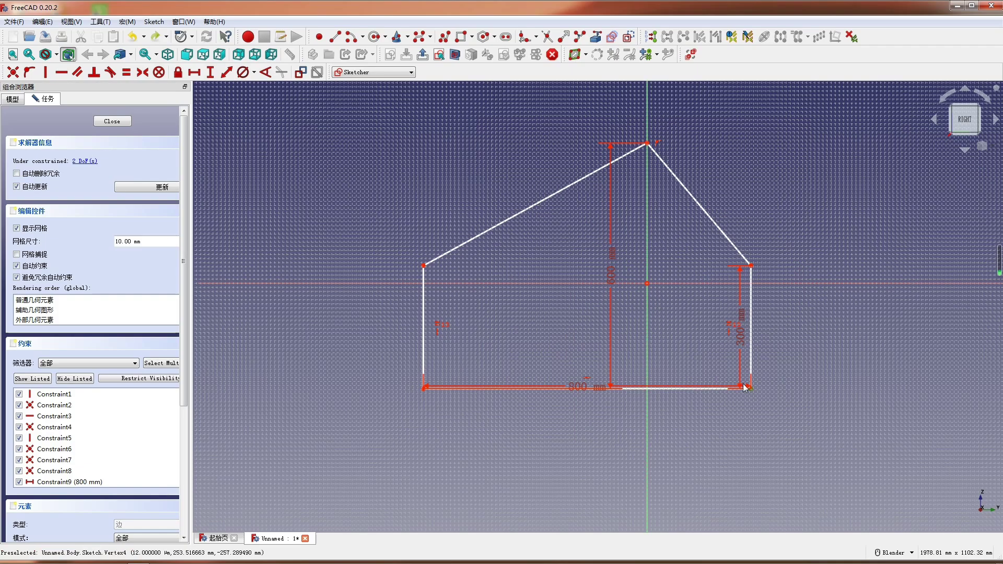
{"action": "left_click", "coordinate": [424, 267]}
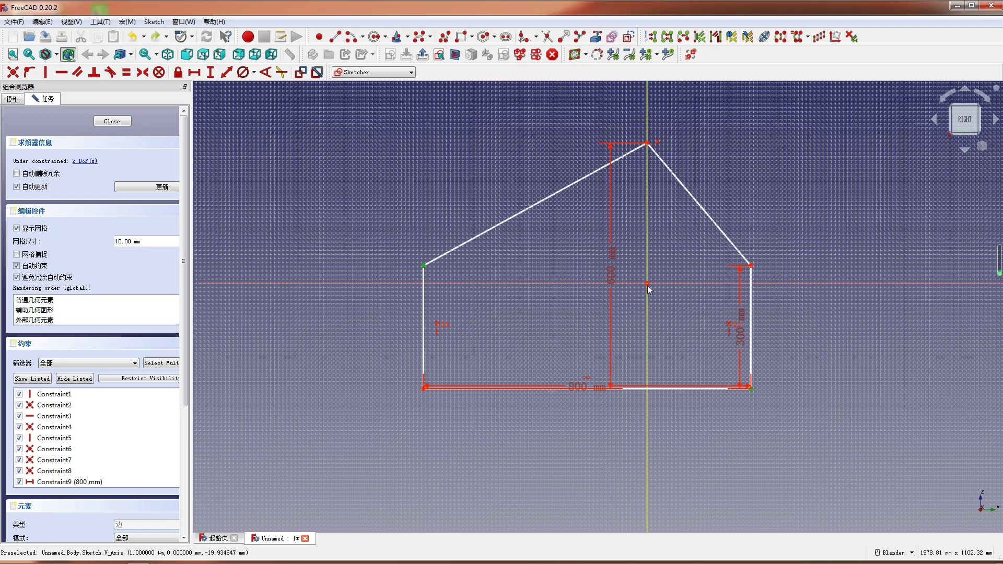
{"action": "key", "text": "s"}
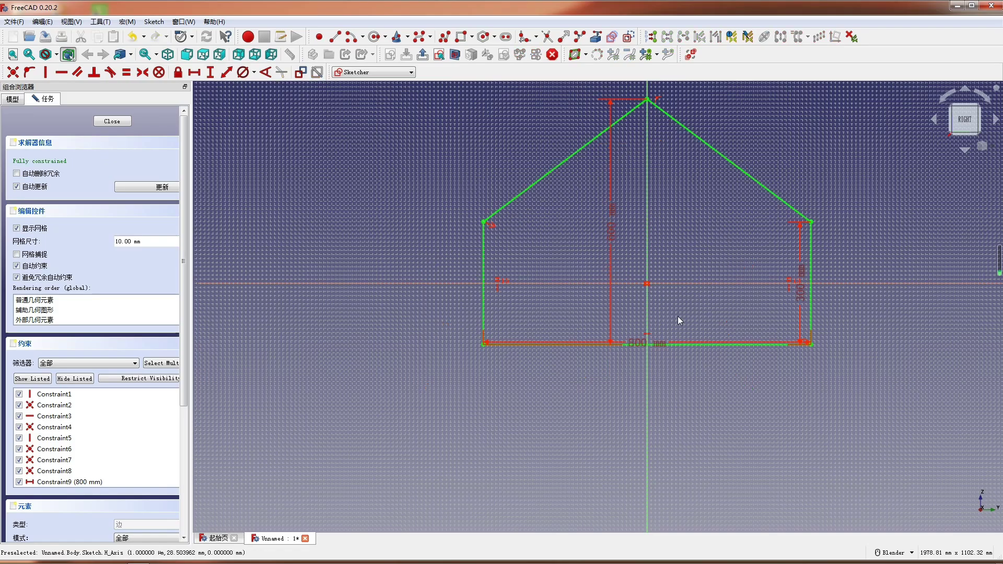
{"action": "scroll", "coordinate": [684, 359], "scroll_direction": "down", "scroll_amount": 3}
{"action": "scroll", "coordinate": [700, 371], "scroll_direction": "up", "scroll_amount": 3}
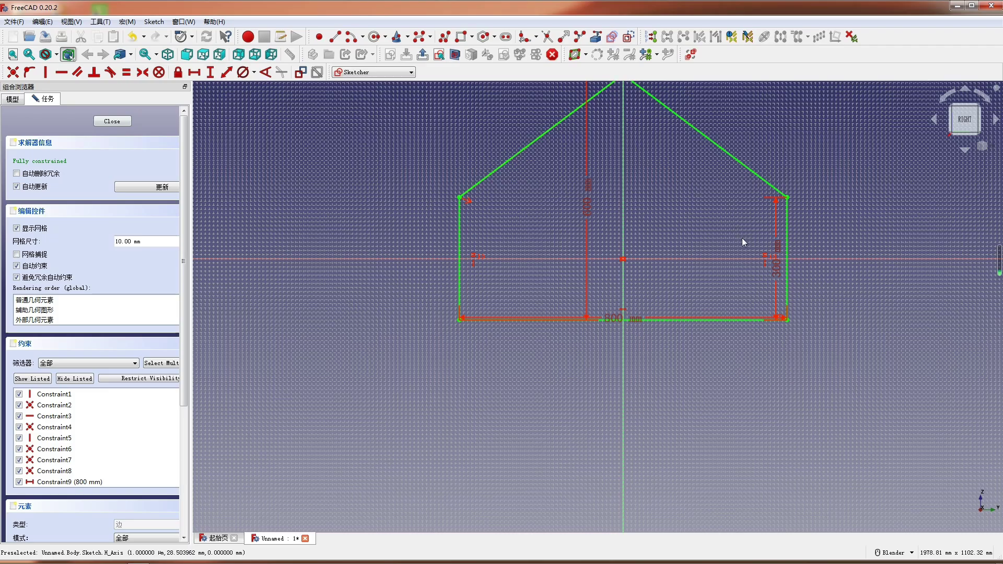
{"action": "scroll", "coordinate": [583, 344], "scroll_direction": "down", "scroll_amount": 3}
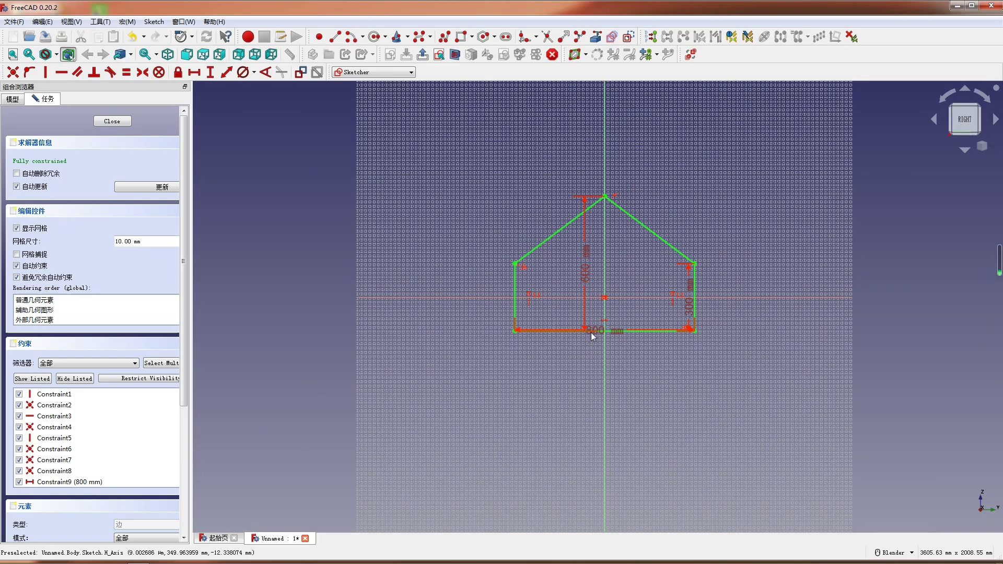
{"action": "scroll", "coordinate": [741, 274], "scroll_direction": "up", "scroll_amount": 3}
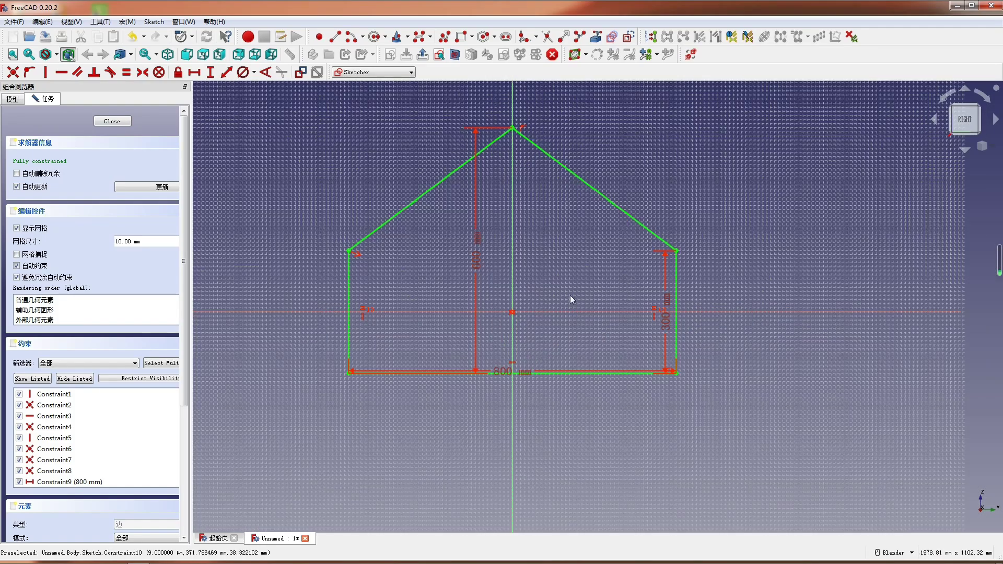
Finish the sketch and pad the house profile 1200 mm, symmetric to the sketch plane
{"action": "left_click", "coordinate": [103, 121]}
{"action": "left_click", "coordinate": [410, 37]}
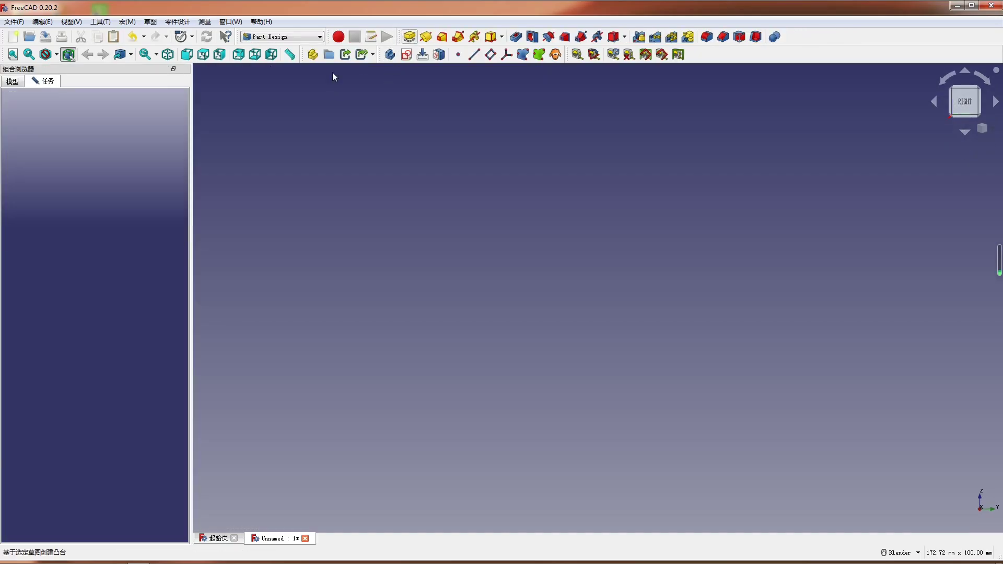
{"action": "left_click", "coordinate": [17, 225]}
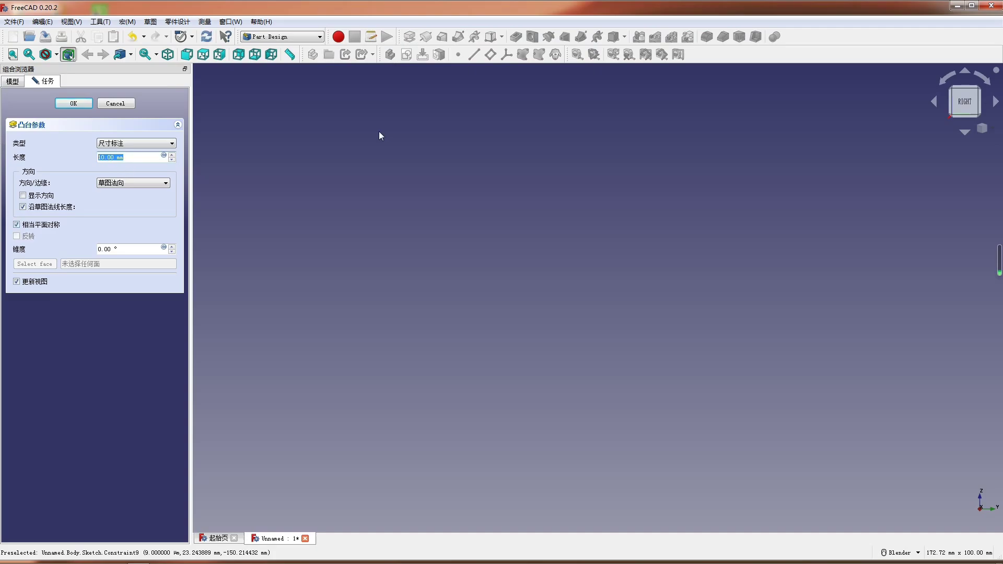
{"action": "type", "text": "1200"}
{"action": "key", "text": "Return"}
{"action": "right_click", "coordinate": [374, 162]}
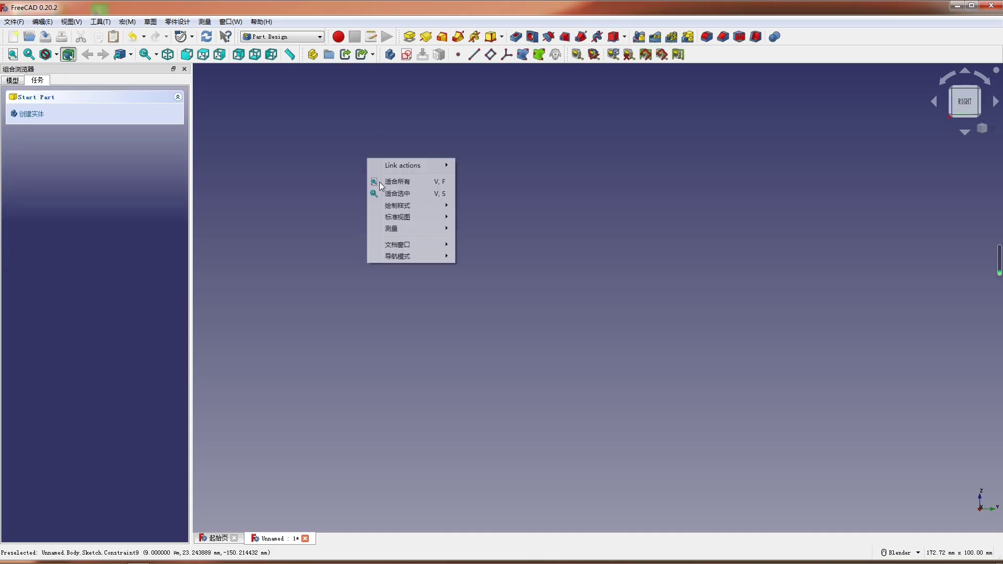
{"action": "left_click", "coordinate": [381, 181]}
Start a new sketch on the front side wall face of the padded house body
{"action": "middle_click_drag", "start_coordinate": [557, 328], "coordinate": [716, 374]}
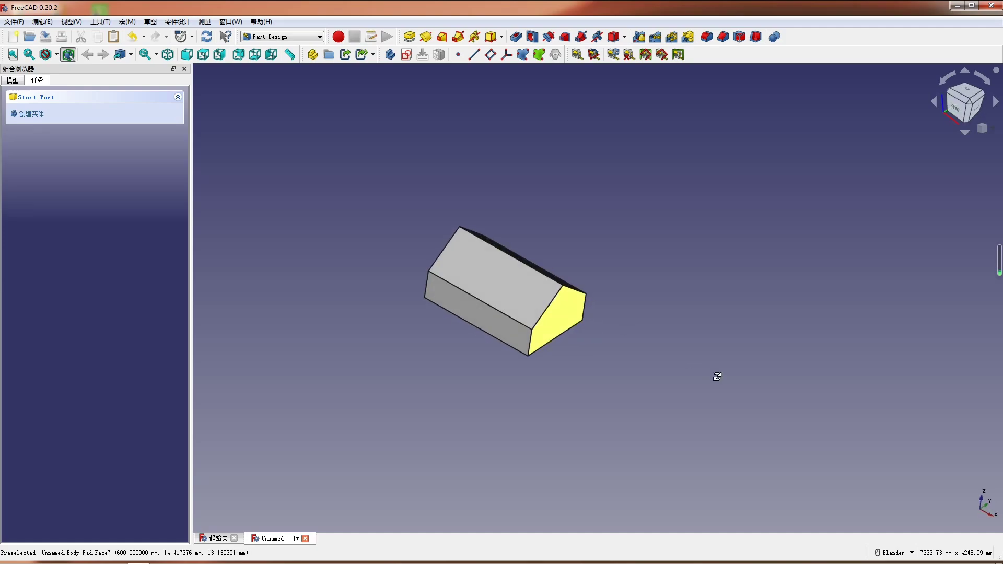
{"action": "scroll", "coordinate": [488, 323], "scroll_direction": "up", "scroll_amount": 3}
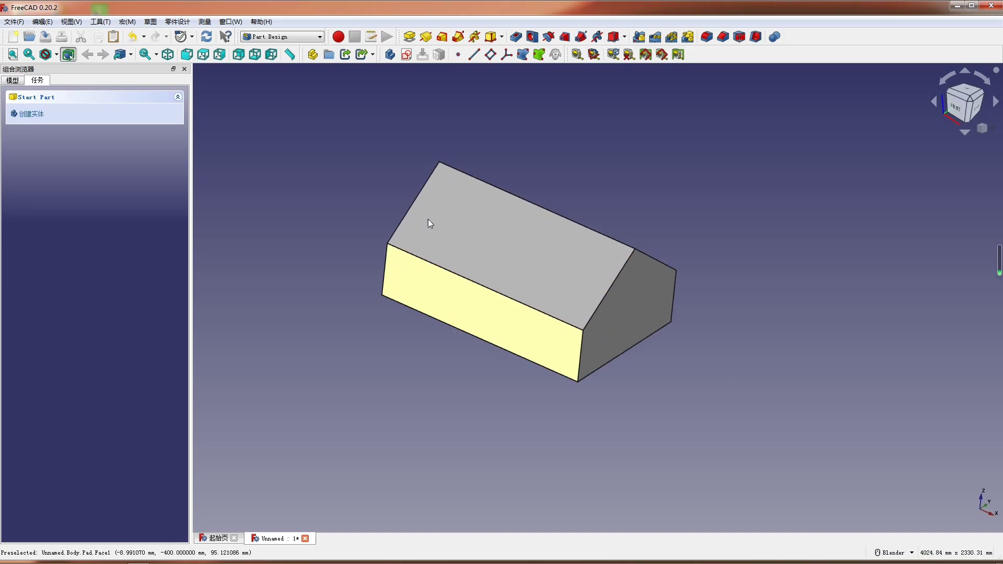
{"action": "left_click", "coordinate": [187, 54]}
{"action": "left_click", "coordinate": [480, 339]}
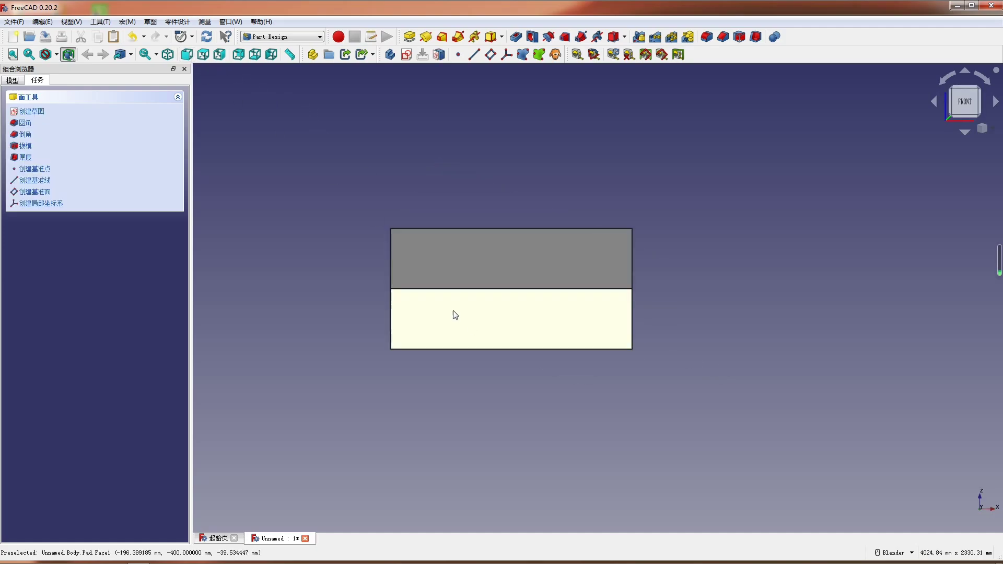
{"action": "left_click", "coordinate": [406, 54]}
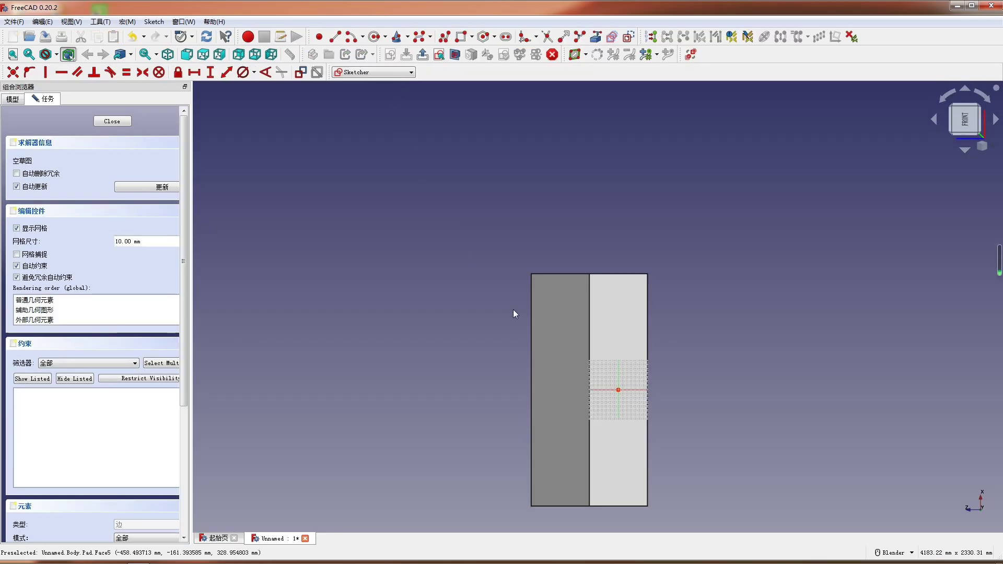
Draw a closed five-sided polyline over the end of the wall face, about 450 mm by 356 mm, with its peak pointing across the roof
{"action": "scroll", "coordinate": [609, 465], "scroll_direction": "up", "scroll_amount": 3}
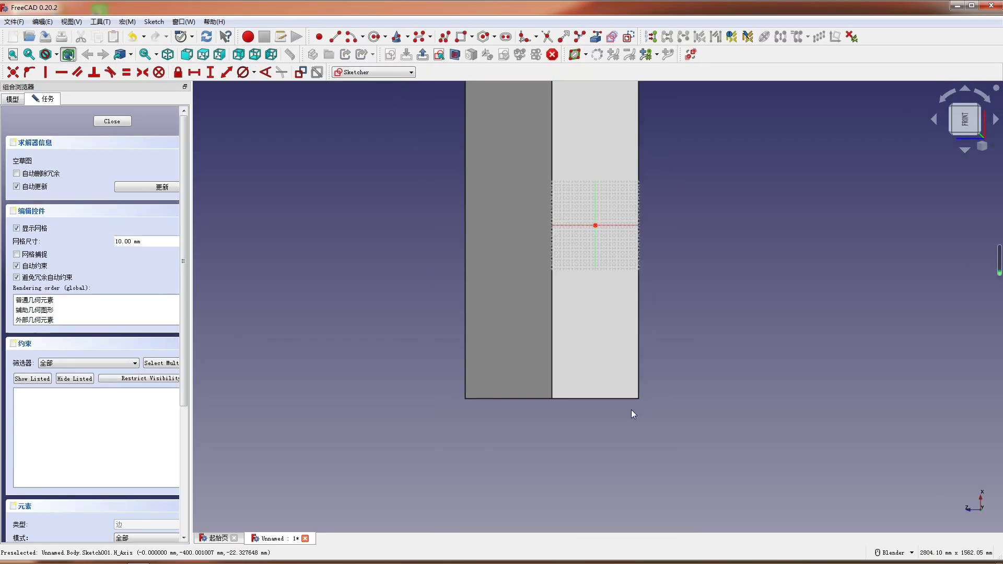
{"action": "left_click", "coordinate": [445, 37]}
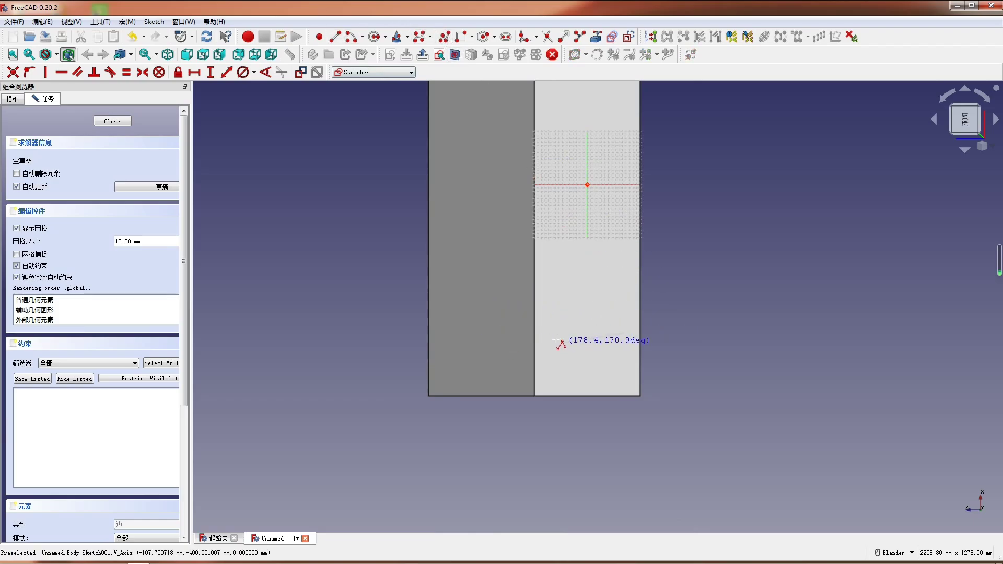
{"action": "left_click", "coordinate": [515, 333]}
{"action": "scroll", "coordinate": [501, 332], "scroll_direction": "down", "scroll_amount": 3}
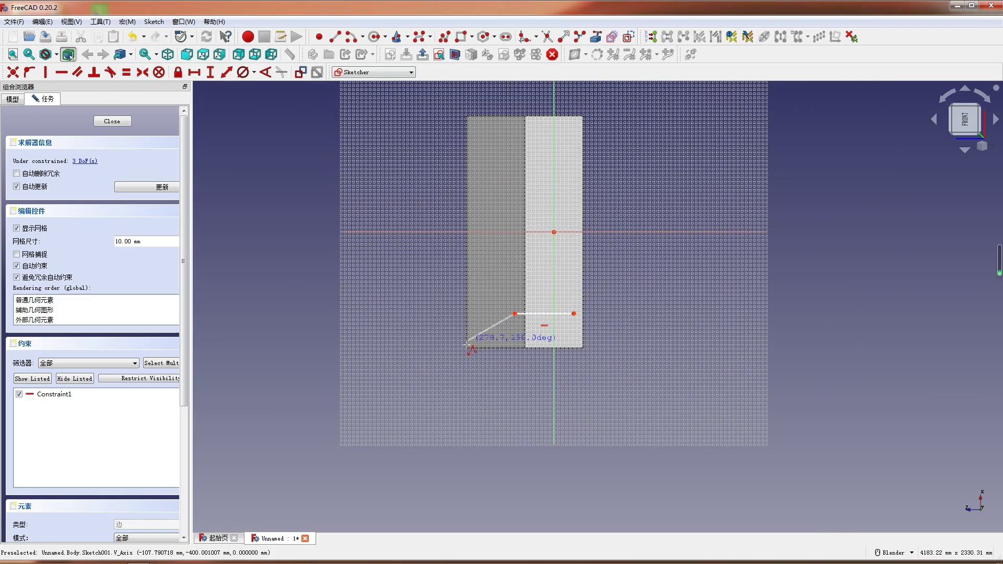
{"action": "left_click", "coordinate": [484, 344]}
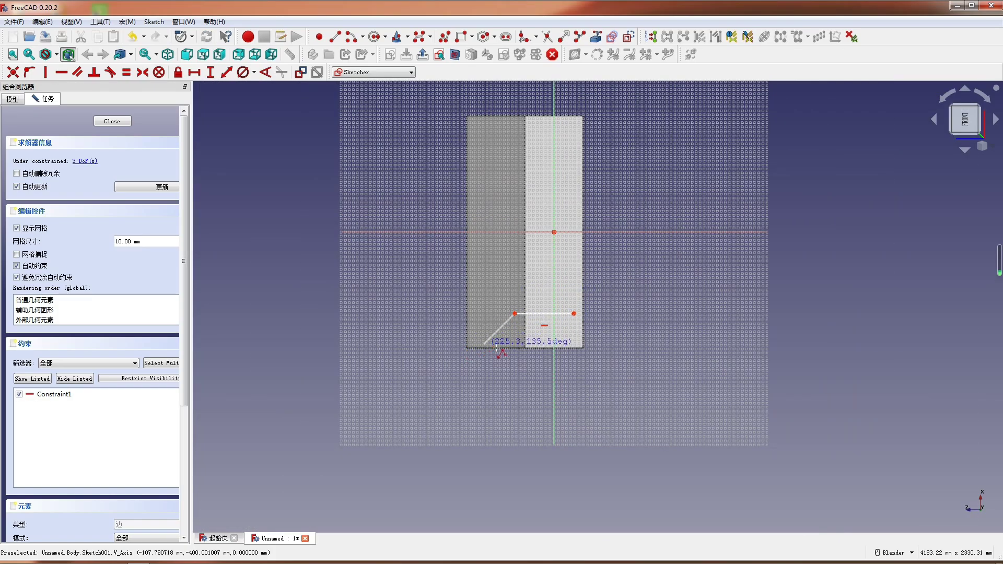
{"action": "left_click", "coordinate": [511, 383]}
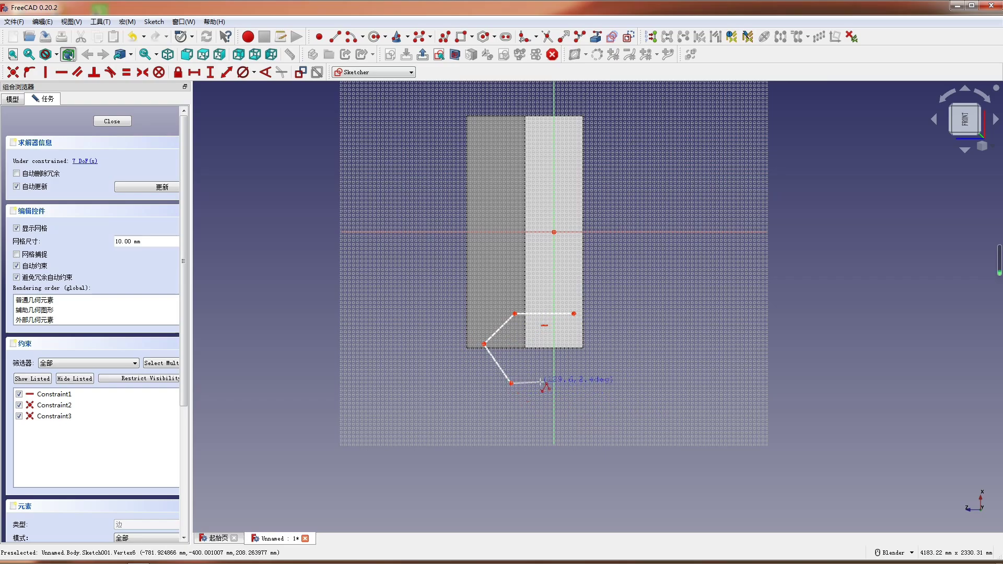
{"action": "left_click", "coordinate": [572, 383]}
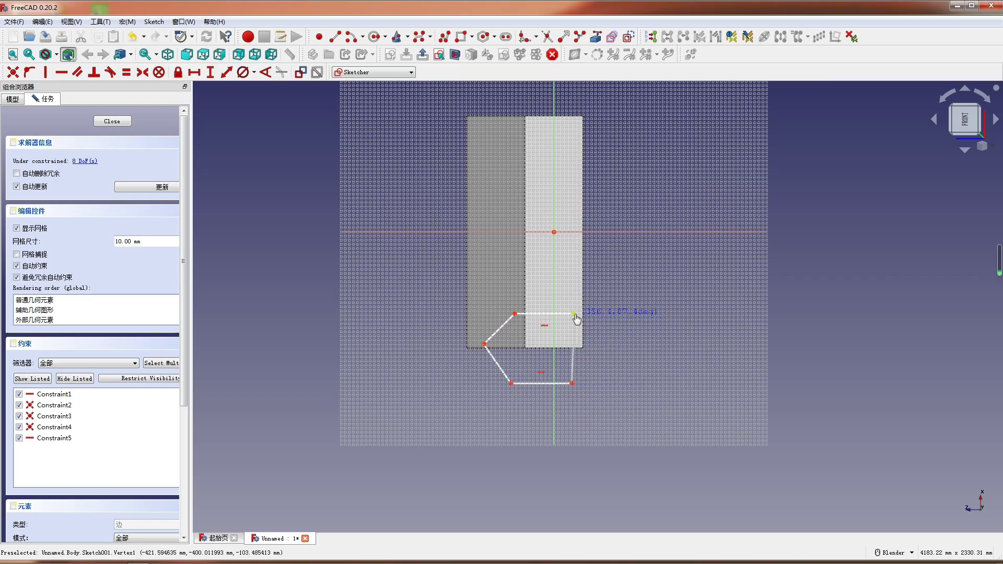
{"action": "left_click", "coordinate": [574, 314]}
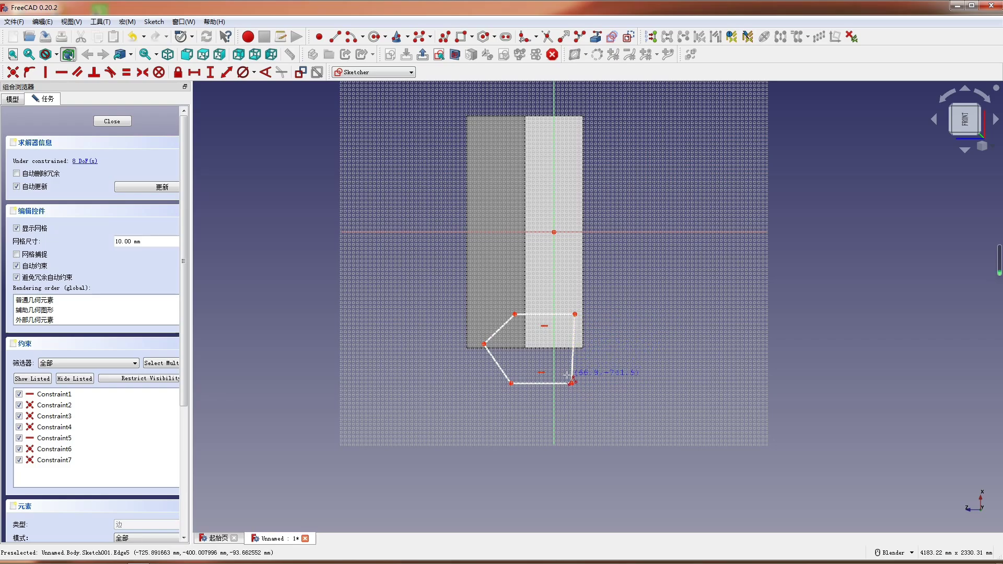
Try a horizontal constraint on the base line opposite the outline's peak, undo it, and constrain that line vertical instead
{"action": "scroll", "coordinate": [568, 364], "scroll_direction": "up", "scroll_amount": 2}
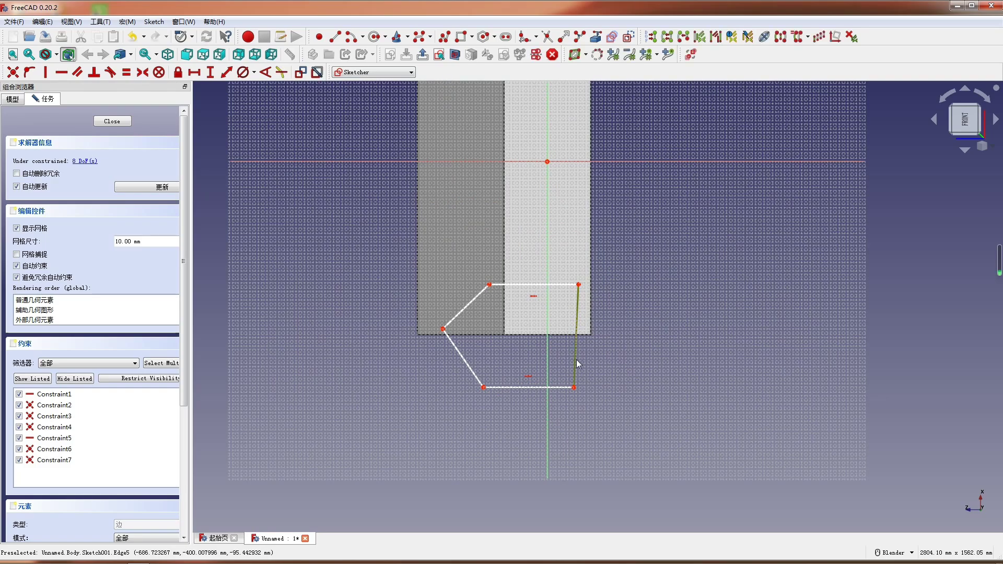
{"action": "key", "text": "h"}
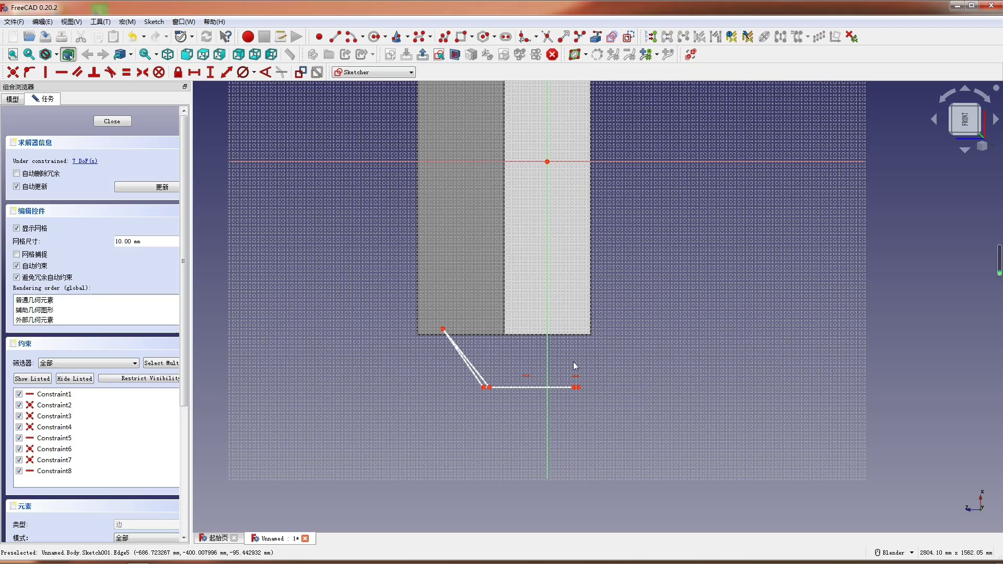
{"action": "key", "text": "ctrl+z"}
{"action": "left_click", "coordinate": [576, 352]}
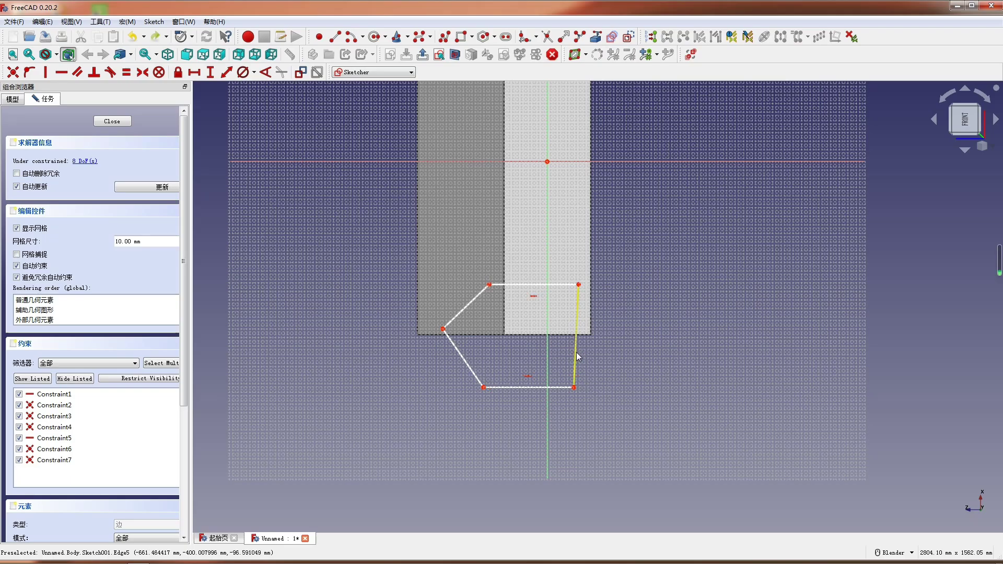
{"action": "key", "text": "v"}
Constrain the upper and lower horizontal lines of the five-sided outline to equal length
{"action": "scroll", "coordinate": [551, 370], "scroll_direction": "up", "scroll_amount": 1}
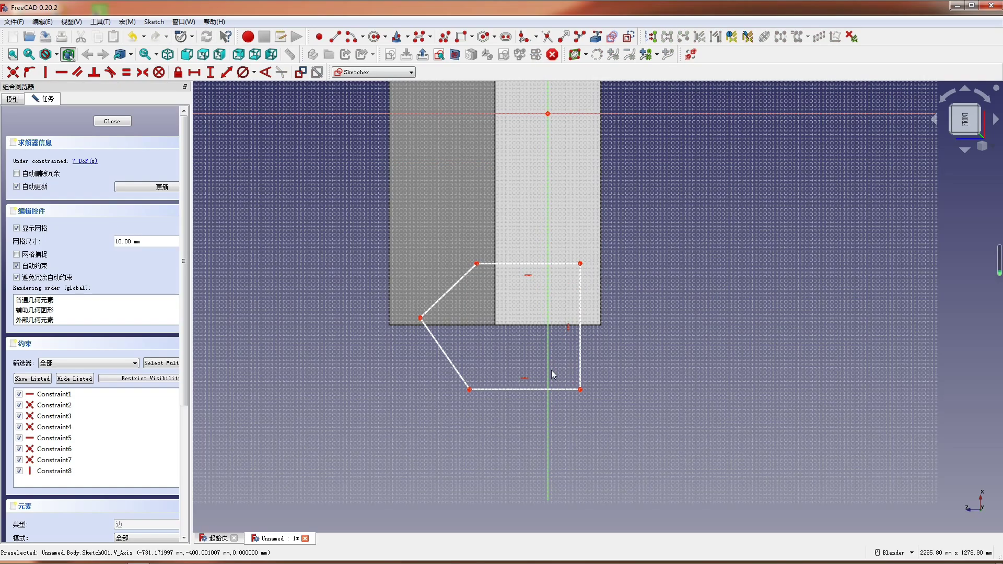
{"action": "left_click", "coordinate": [544, 264]}
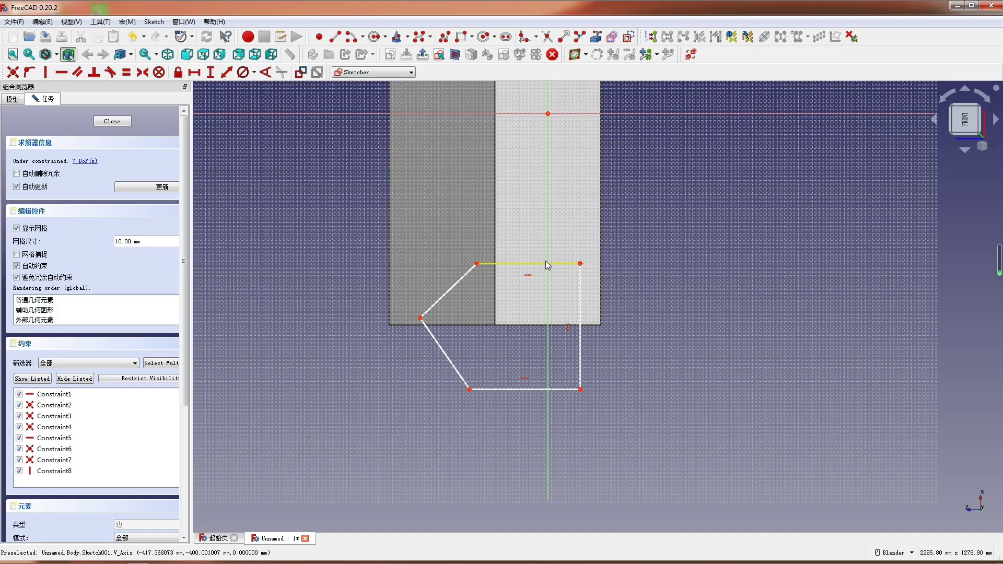
{"action": "left_click", "coordinate": [529, 386]}
{"action": "left_click", "coordinate": [524, 389]}
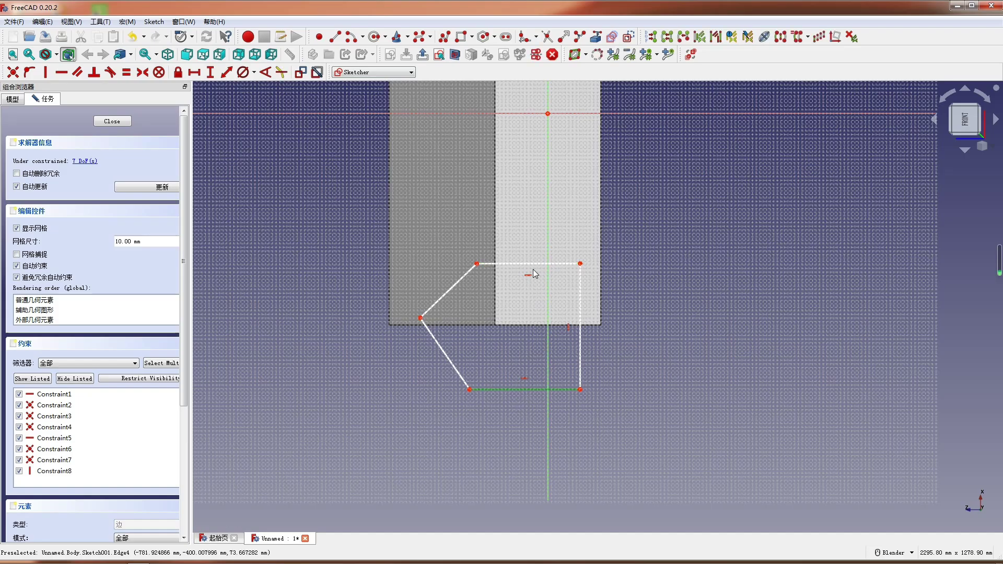
{"action": "key", "text": "Escape"}
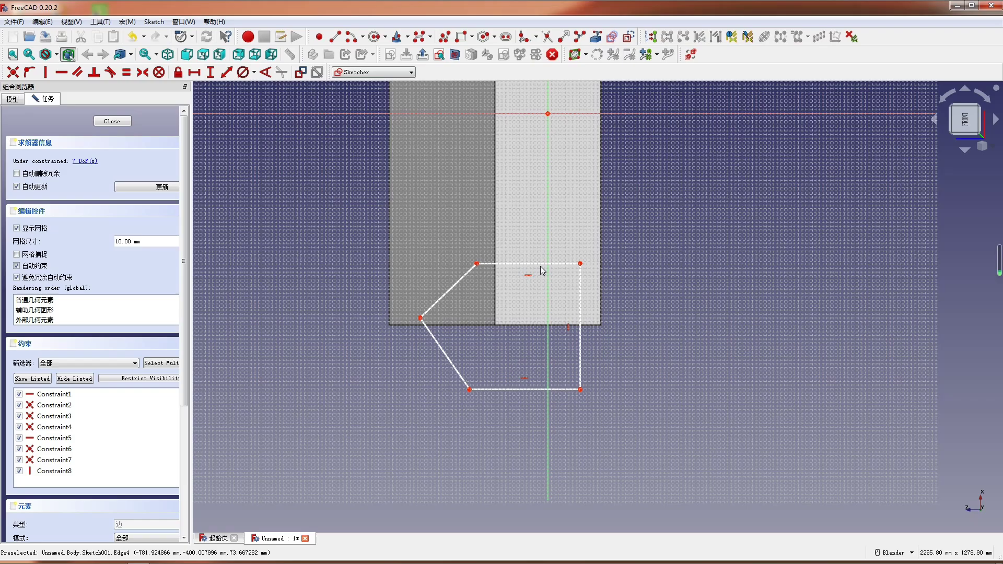
{"action": "left_click", "coordinate": [512, 387]}
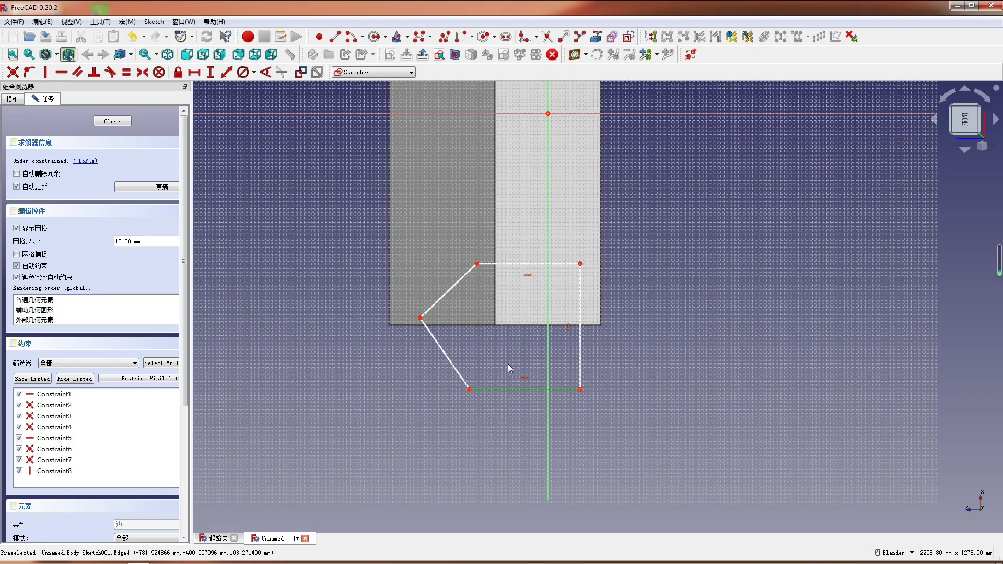
{"action": "left_click", "coordinate": [528, 264]}
{"action": "key", "text": "e"}
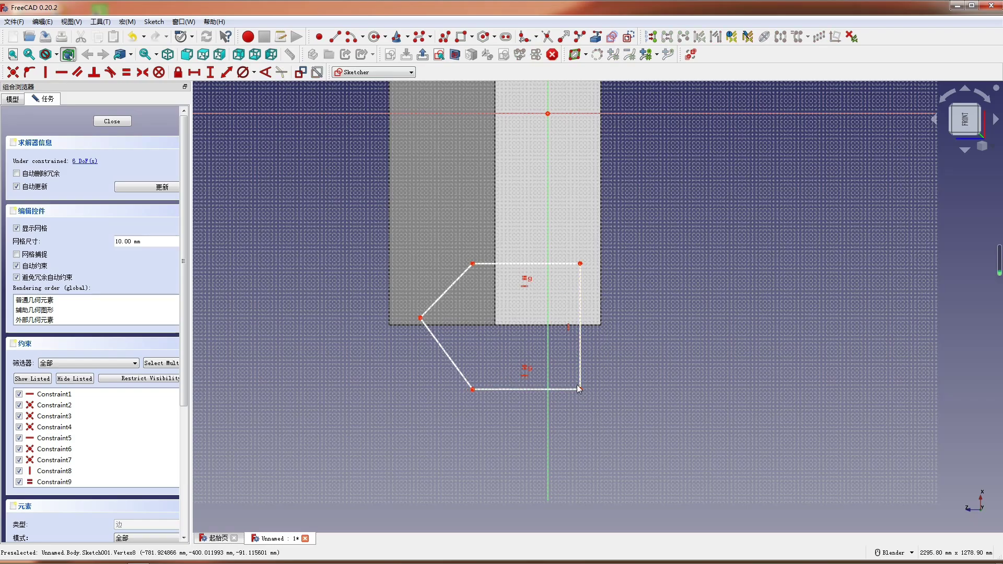
Dimension the outline's vertical base line with a vertical distance of 400 mm
{"action": "scroll", "coordinate": [508, 401], "scroll_direction": "up", "scroll_amount": 1}
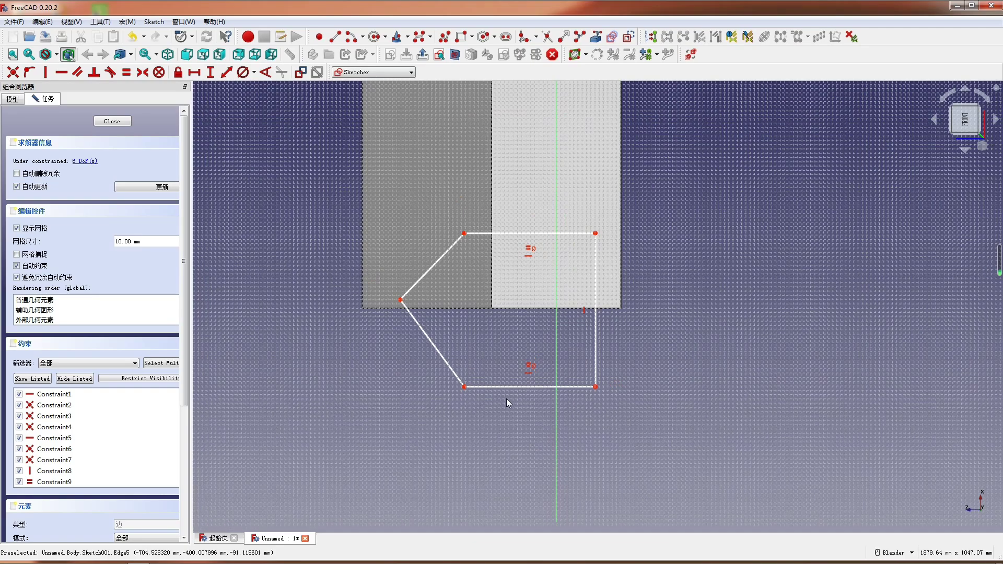
{"action": "left_click", "coordinate": [596, 337]}
{"action": "type", "text": "i40"}
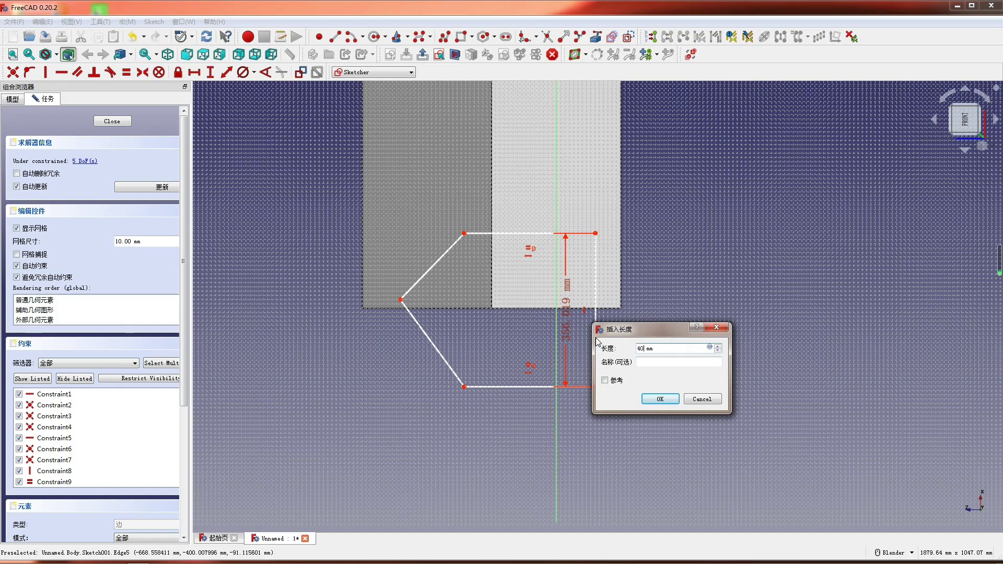
{"action": "type", "text": "0"}
{"action": "key", "text": "Return"}
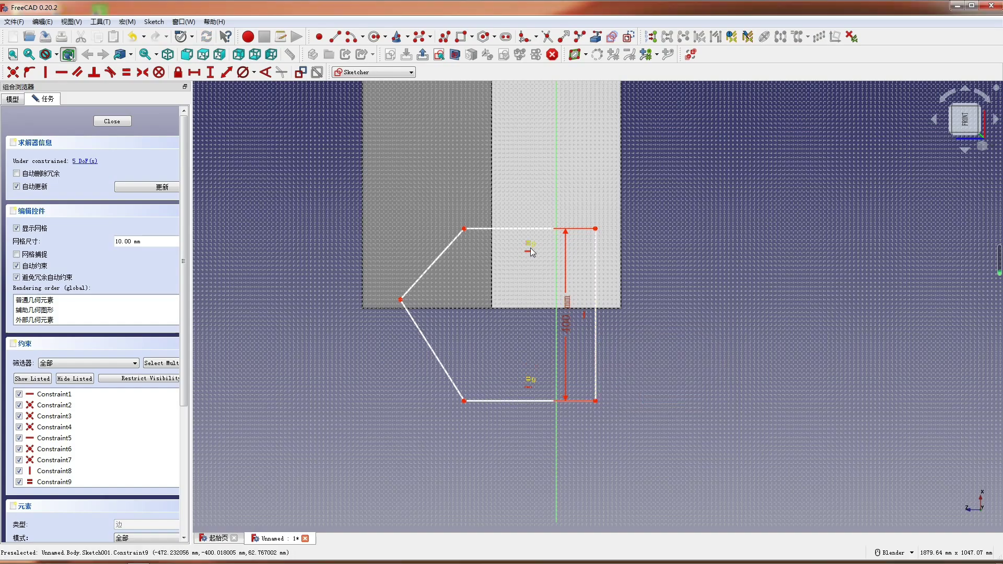
Dimension the outline's upper horizontal line with a horizontal distance of 300 mm
{"action": "left_click", "coordinate": [539, 229]}
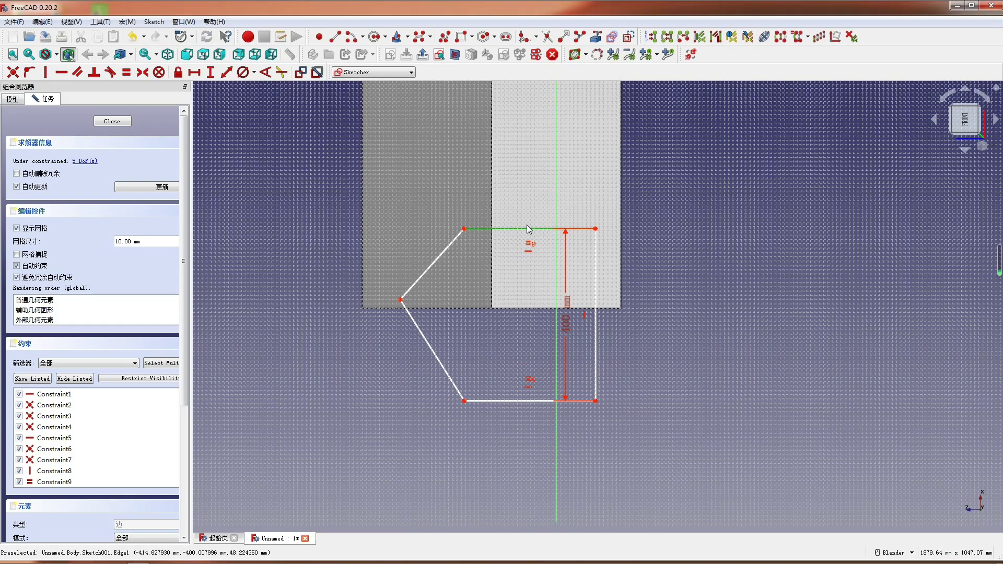
{"action": "type", "text": "l3"}
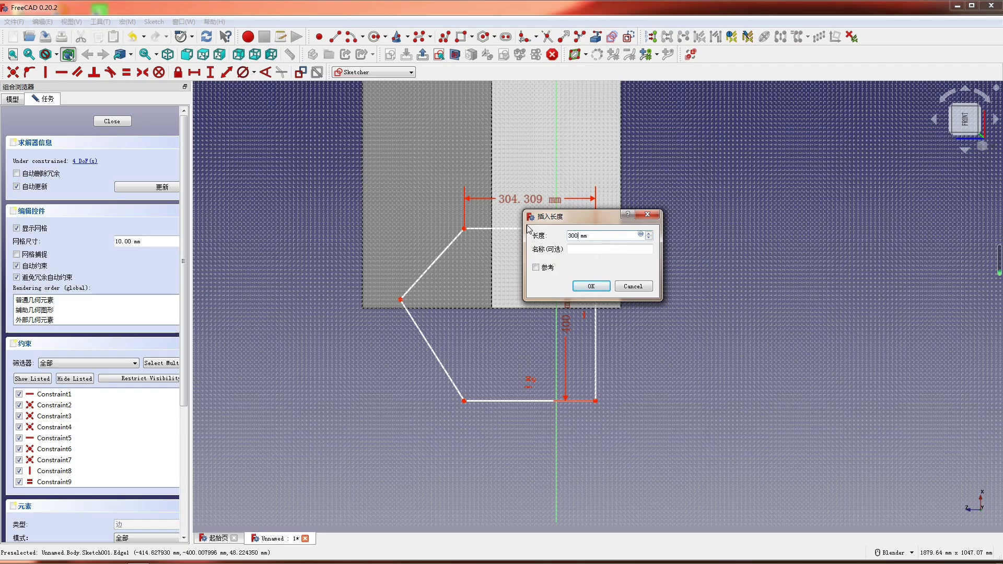
{"action": "type", "text": "00"}
{"action": "key", "text": "Return"}
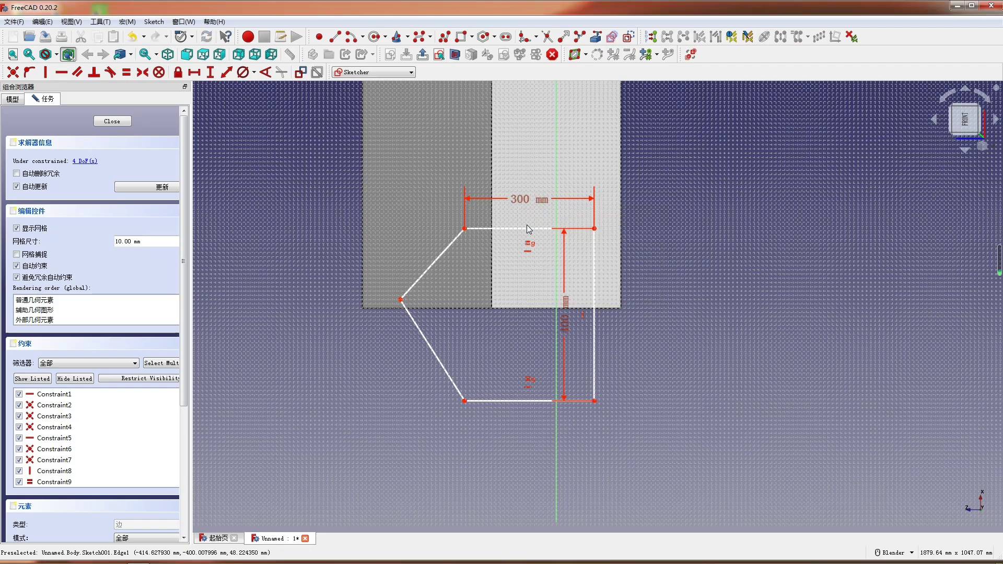
Set the horizontal distance from the outline's peak to its base corner to 450 mm and move the overlapping 300 mm dimension inside the outline
{"action": "left_click", "coordinate": [399, 300]}
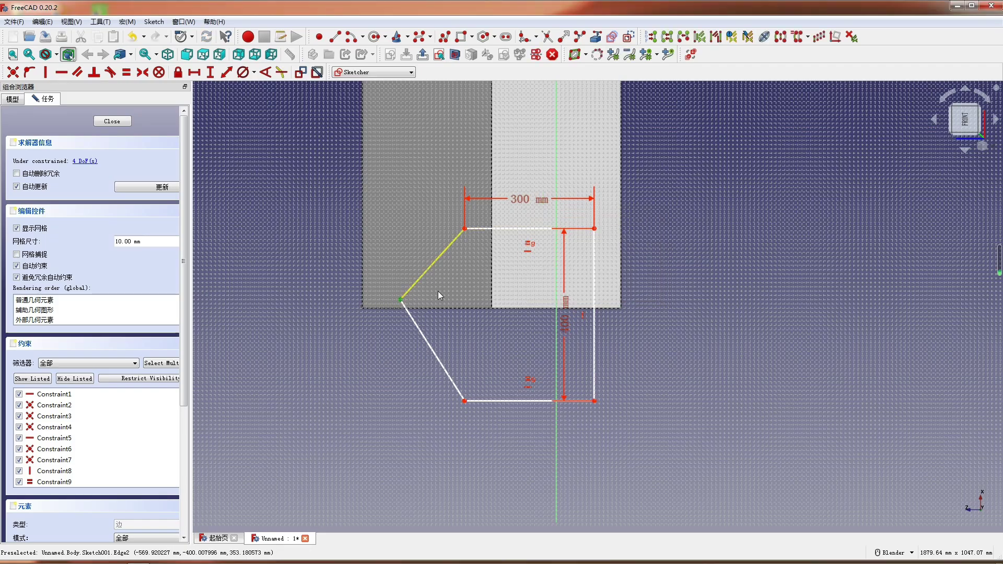
{"action": "left_click", "coordinate": [594, 229]}
{"action": "key", "text": "l"}
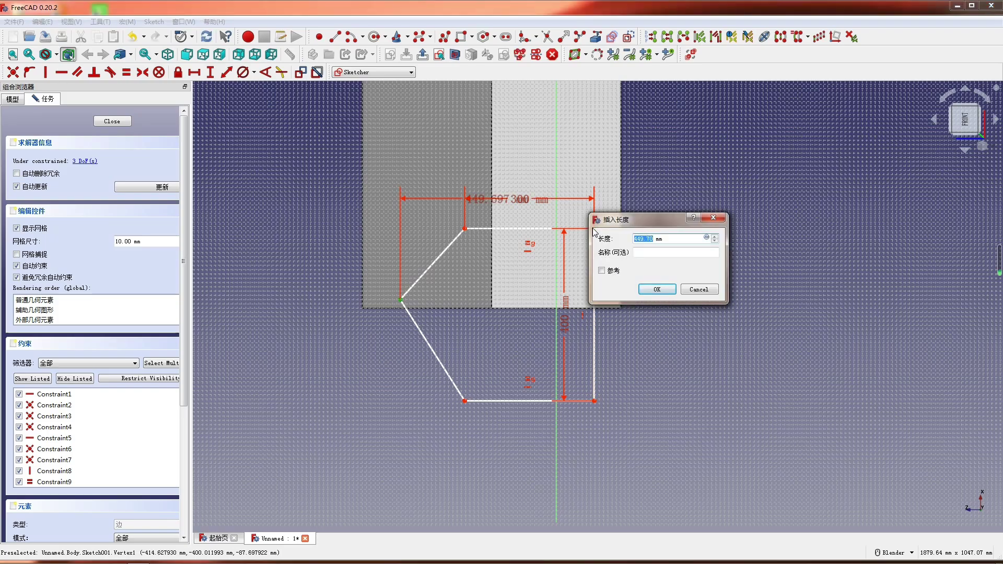
{"action": "type", "text": "45"}
{"action": "key", "text": "Return"}
{"action": "scroll", "coordinate": [597, 239], "scroll_direction": "down", "scroll_amount": 2}
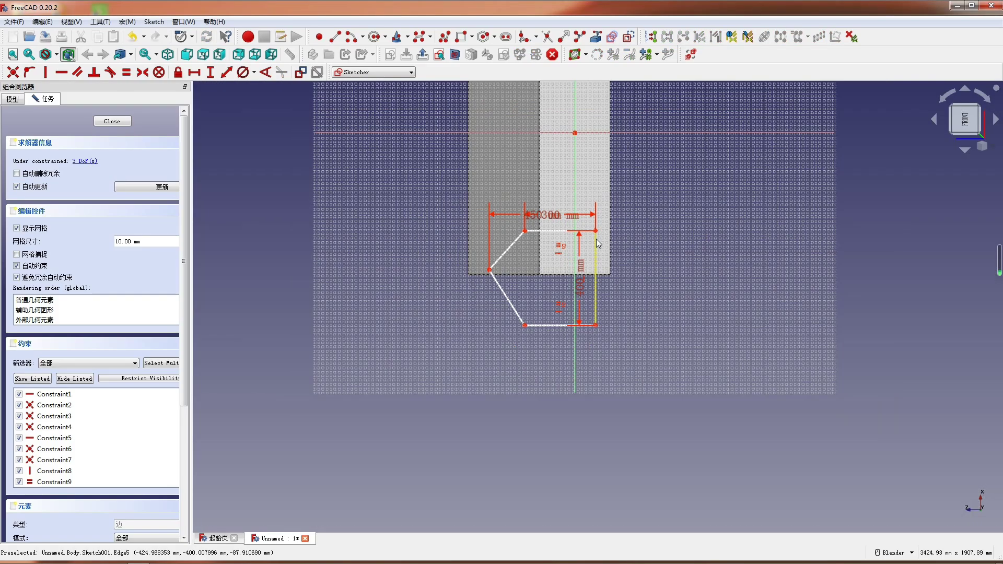
{"action": "left_click_drag", "start_coordinate": [560, 169], "coordinate": [558, 231]}
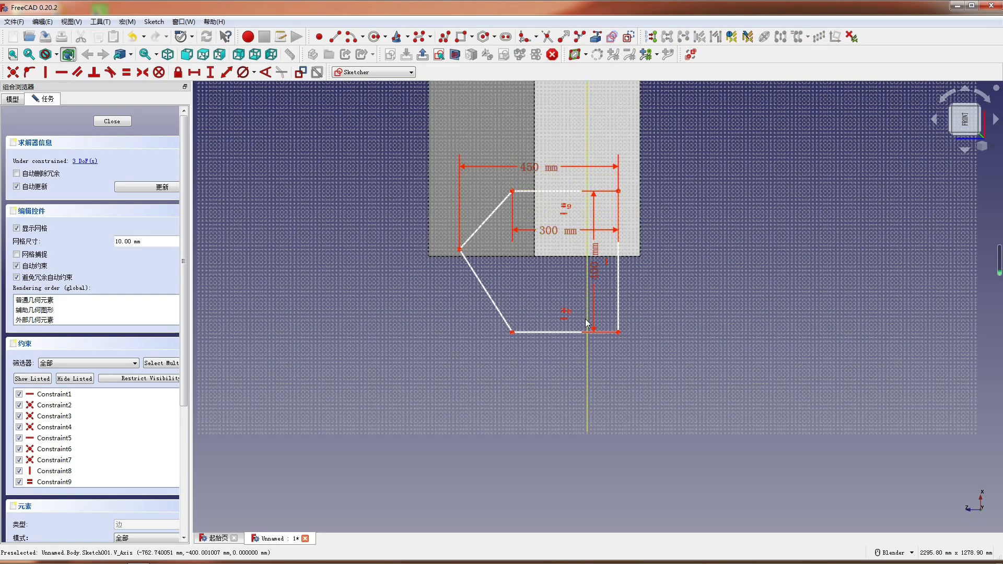
Constrain the two slanted lines meeting at the outline's peak to equal length
{"action": "left_click", "coordinate": [487, 221]}
{"action": "left_click", "coordinate": [484, 289]}
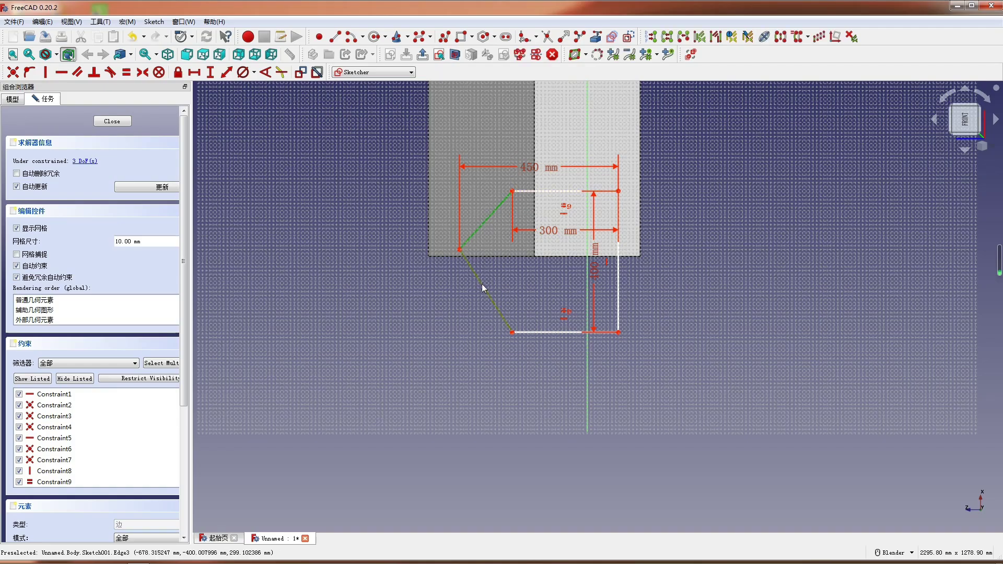
{"action": "key", "text": "e"}
{"action": "scroll", "coordinate": [485, 286], "scroll_direction": "down", "scroll_amount": 3}
{"action": "scroll", "coordinate": [523, 209], "scroll_direction": "up", "scroll_amount": 2}
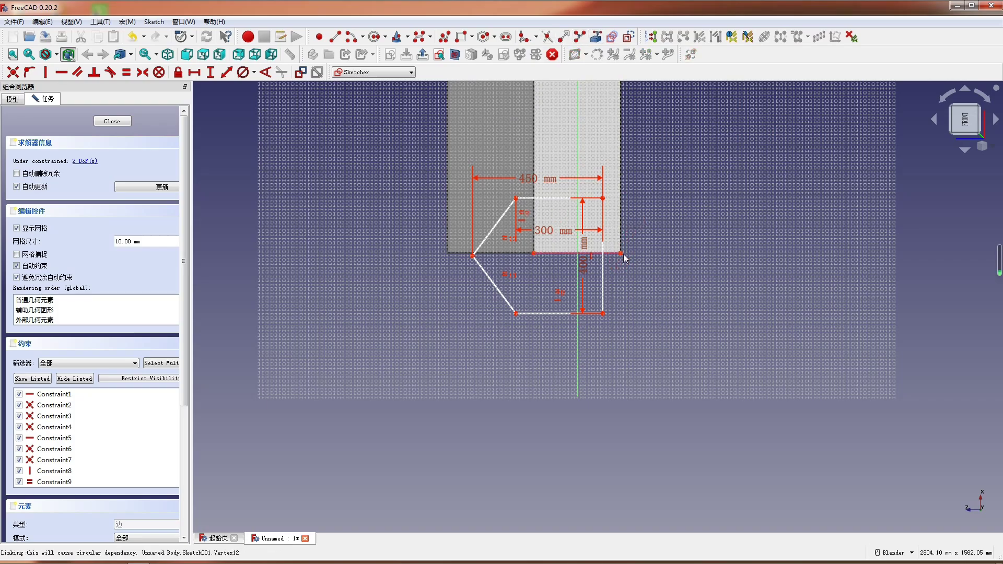
Make the outline's outer base corner coincident with the bottom corner of the house body's wall edge
{"action": "left_click", "coordinate": [622, 254]}
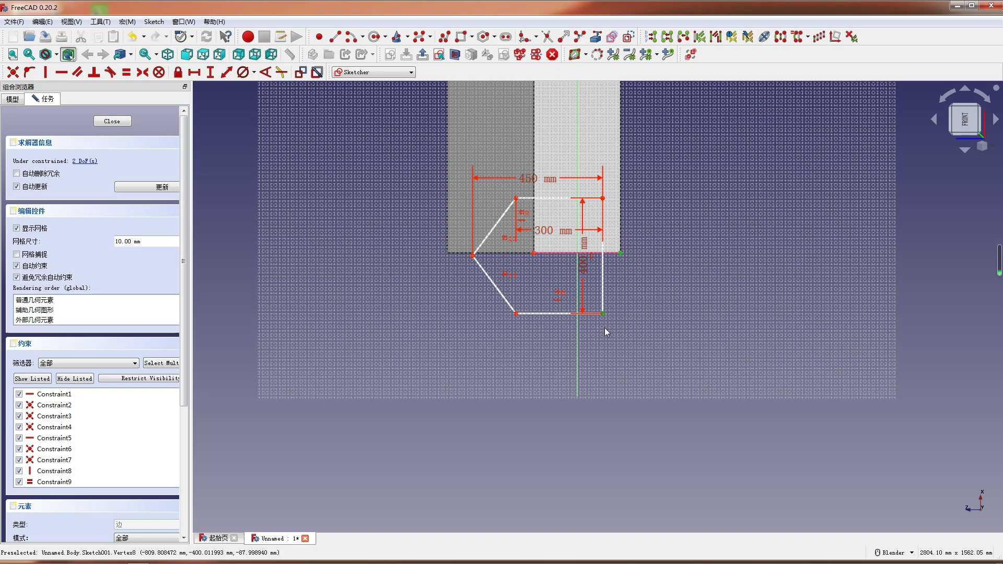
{"action": "key", "text": "c"}
{"action": "scroll", "coordinate": [604, 331], "scroll_direction": "down", "scroll_amount": 2}
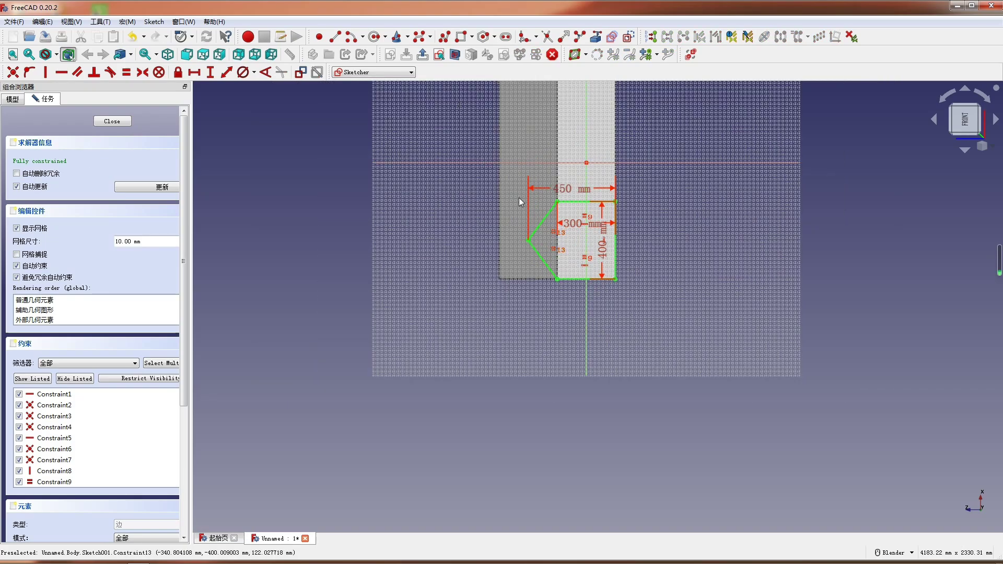
Set the z position of Sketch001's attachment offset to 400 mm and close the sketch
{"action": "left_click", "coordinate": [13, 99]}
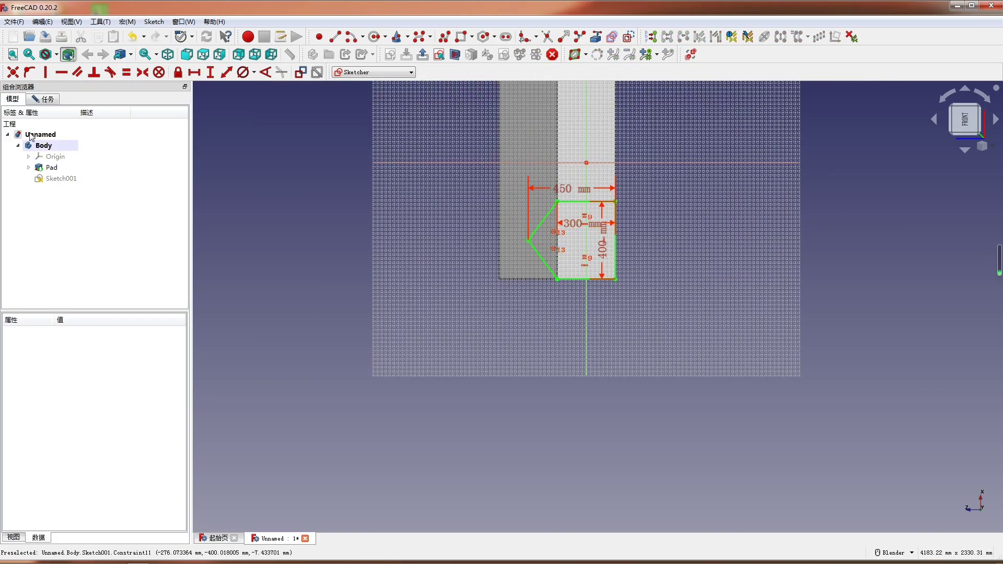
{"action": "left_click", "coordinate": [60, 180]}
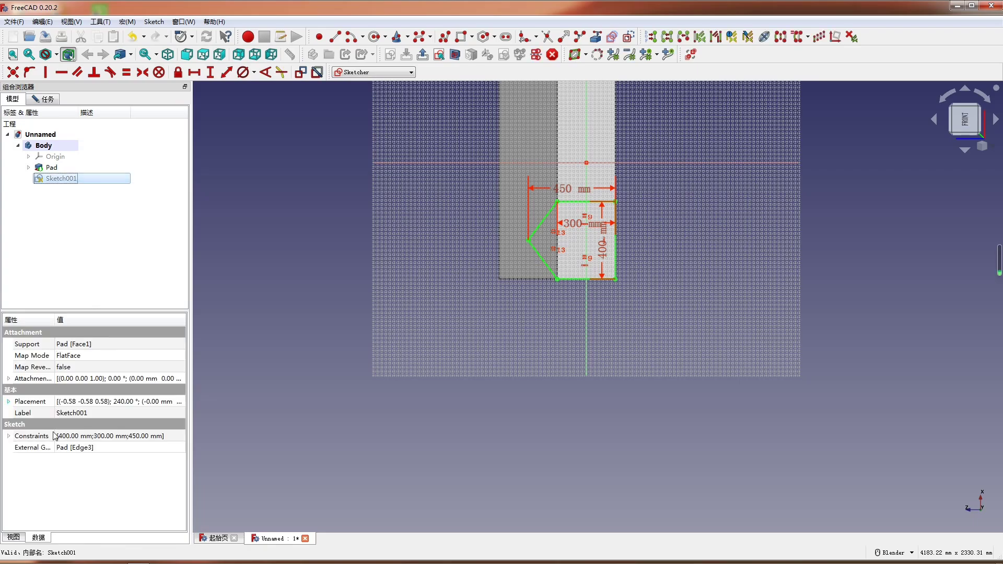
{"action": "left_click", "coordinate": [9, 379]}
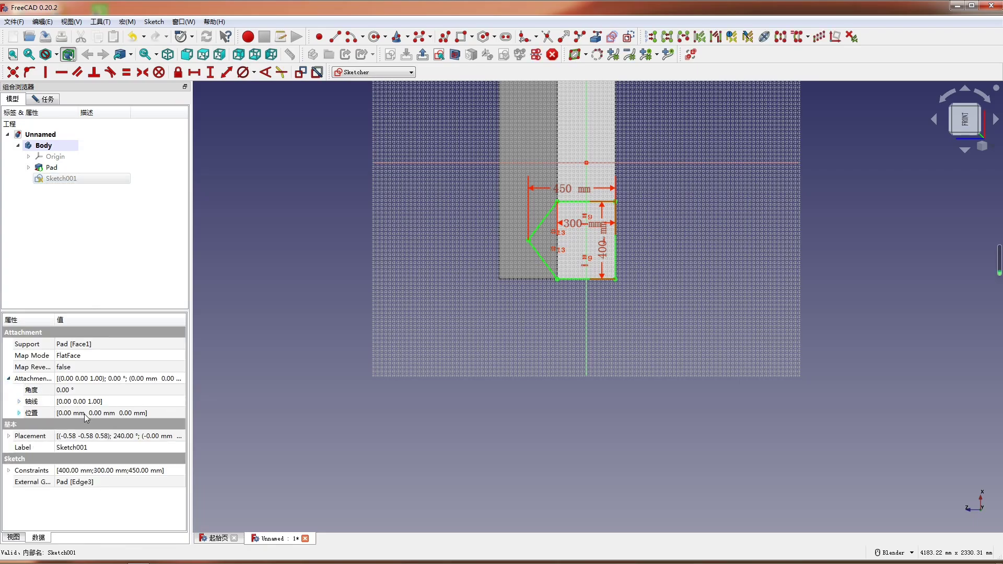
{"action": "left_click", "coordinate": [19, 413]}
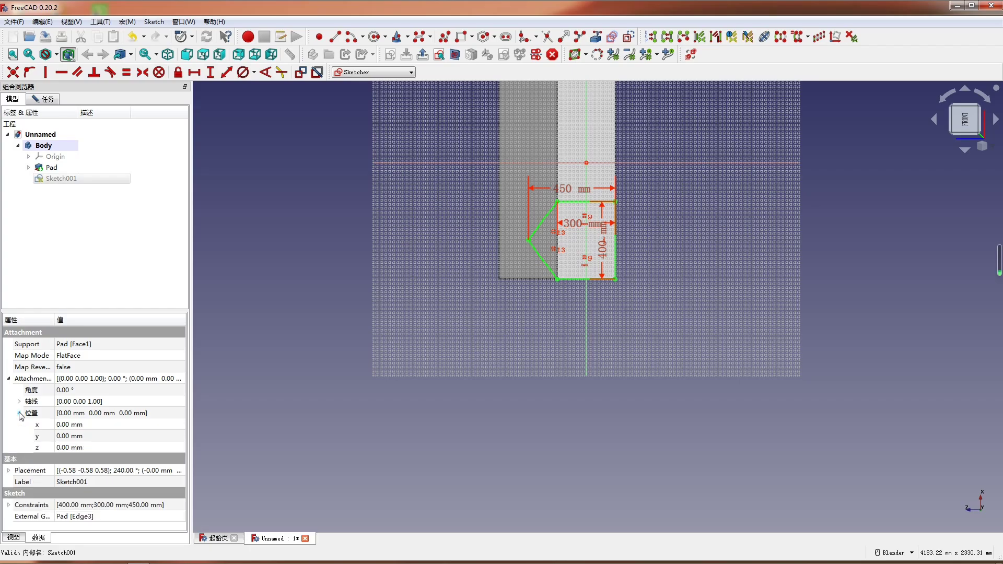
{"action": "left_click", "coordinate": [94, 446]}
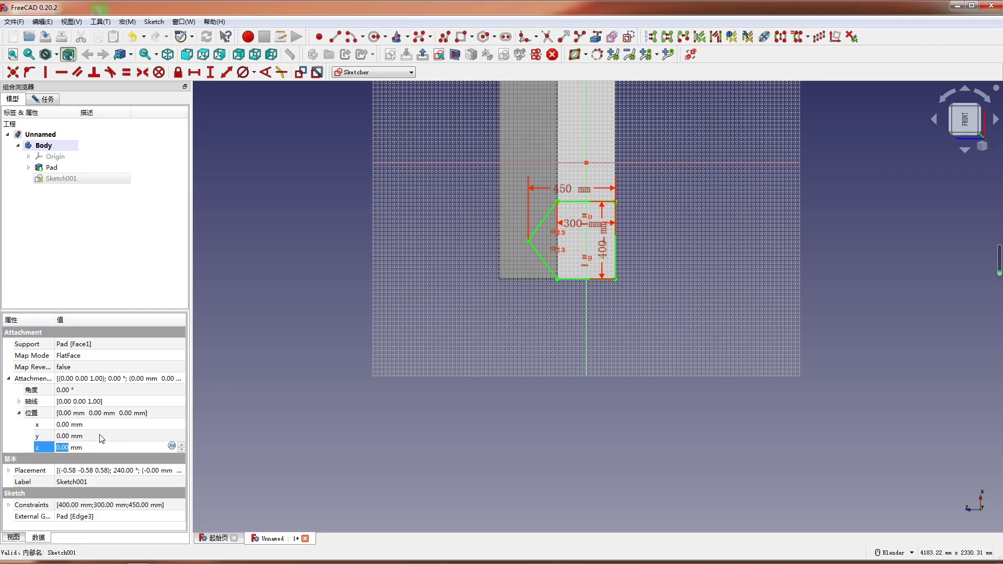
{"action": "type", "text": "800"}
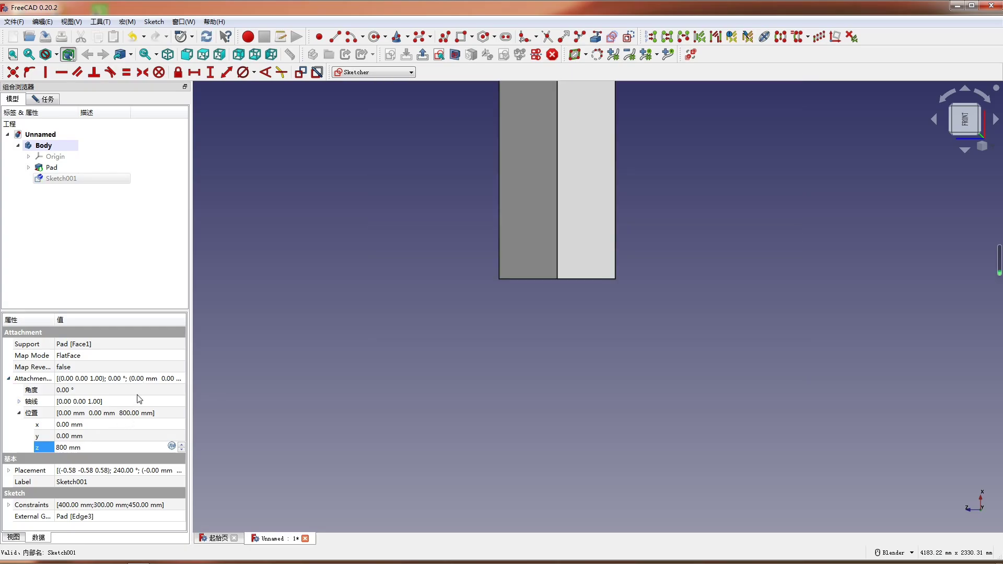
{"action": "key", "text": "BackSpace"}
{"action": "key", "text": "BackSpace"}
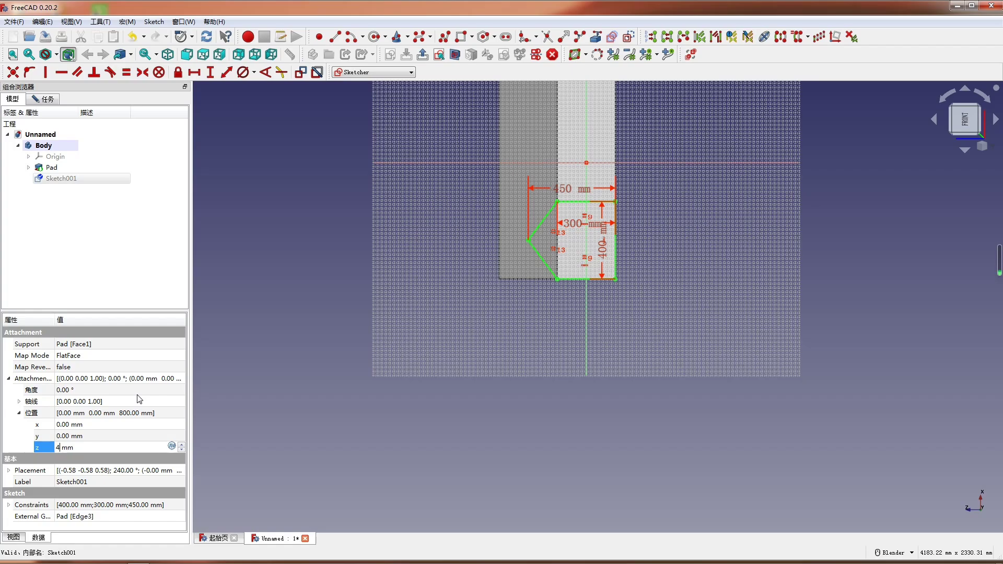
{"action": "key", "text": "Return"}
{"action": "mouse_move", "coordinate": [627, 365]}
{"action": "middle_mouse_down"}
{"action": "mouse_move", "coordinate": [674, 293]}
{"action": "mouse_move", "coordinate": [683, 298]}
{"action": "mouse_move", "coordinate": [531, 392]}
{"action": "mouse_move", "coordinate": [638, 218]}
{"action": "mouse_move", "coordinate": [699, 217]}
{"action": "mouse_move", "coordinate": [539, 223]}
{"action": "middle_mouse_up"}
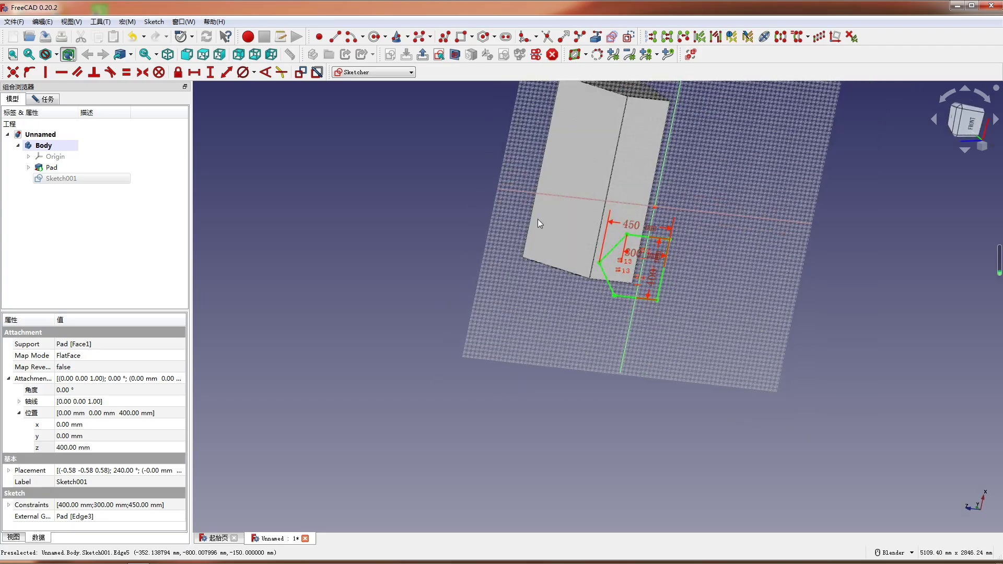
{"action": "left_click", "coordinate": [44, 101]}
{"action": "left_click", "coordinate": [118, 123]}
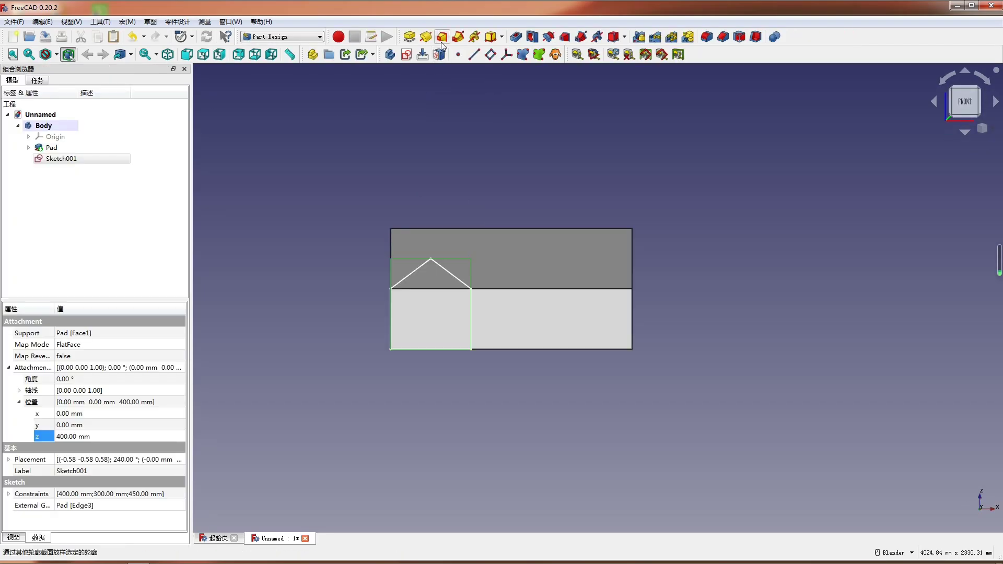
Pad the small house-shaped sketch 800 mm in the reversed direction so it merges with the main body
{"action": "left_click", "coordinate": [410, 41]}
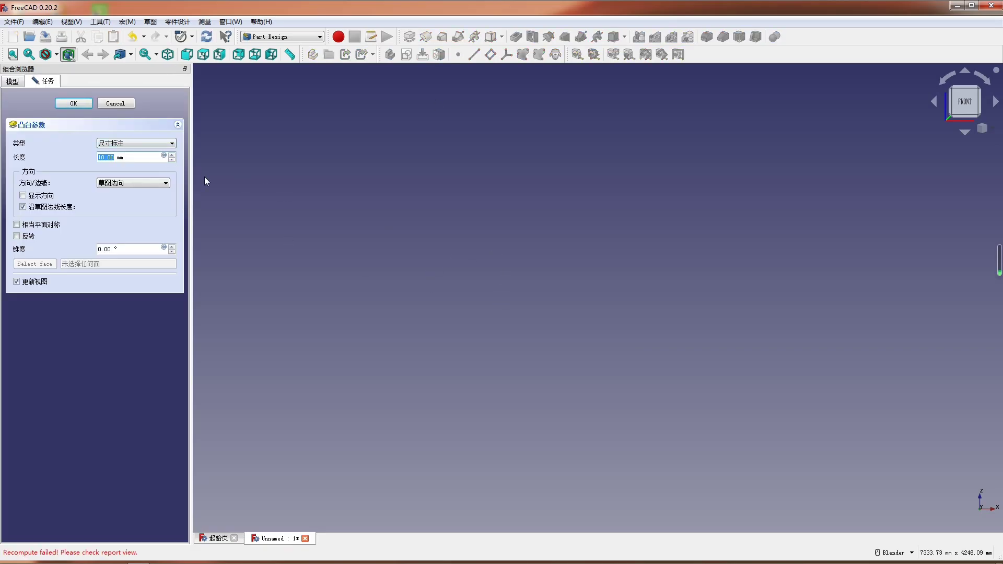
{"action": "type", "text": "1"}
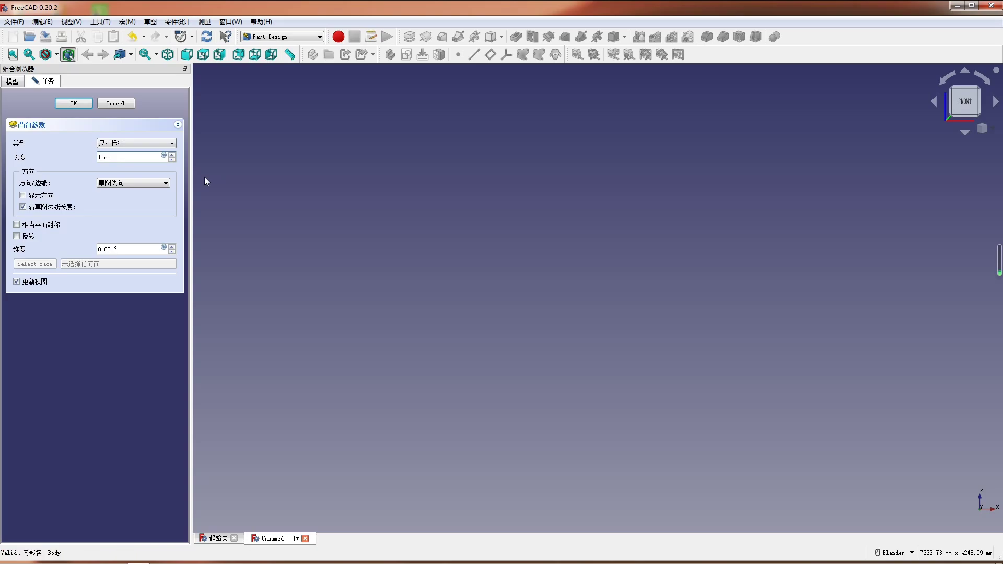
{"action": "key", "text": "BackSpace"}
{"action": "type", "text": "800"}
{"action": "key", "text": "Return"}
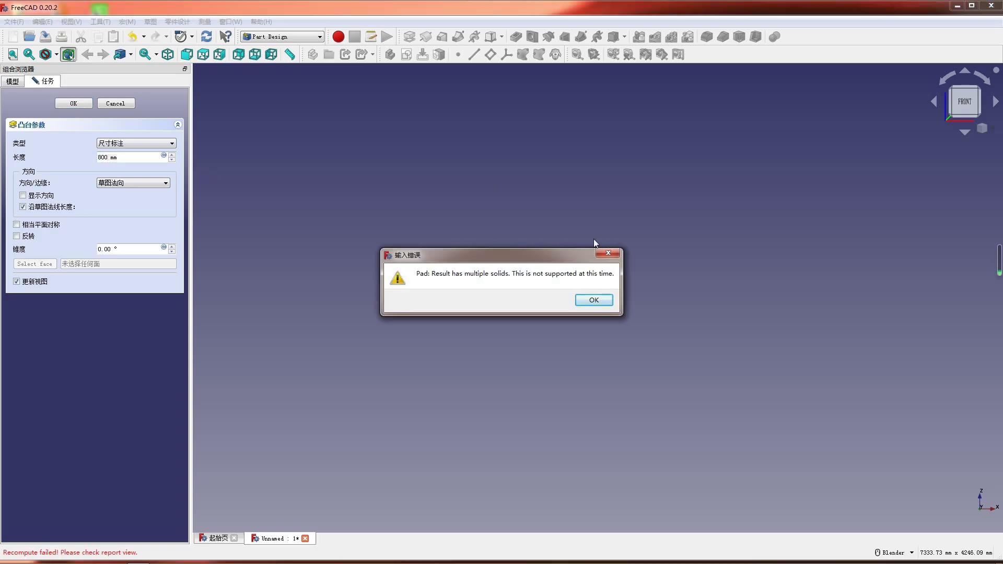
{"action": "key", "text": "Return"}
{"action": "left_click", "coordinate": [16, 235]}
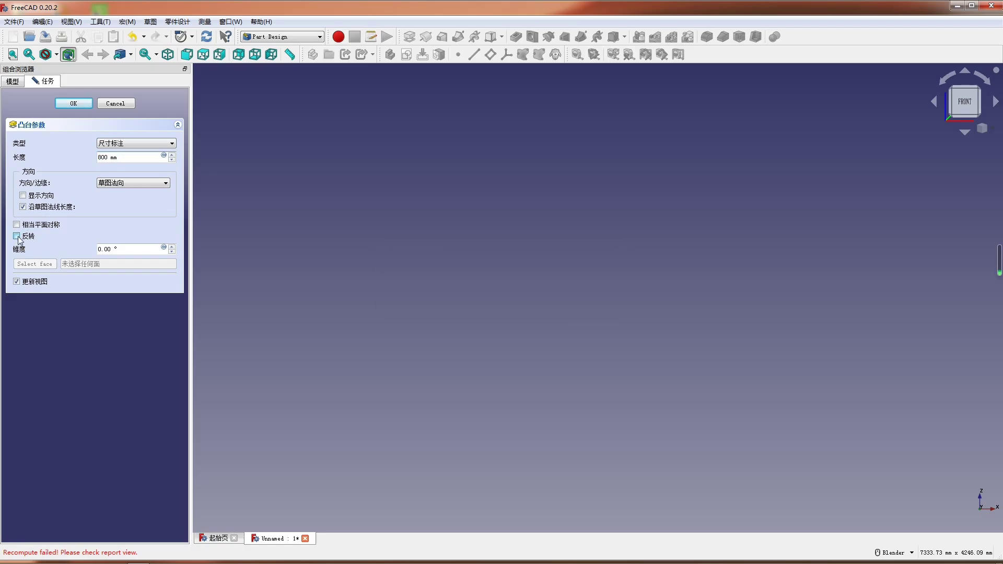
{"action": "middle_click_drag", "start_coordinate": [544, 298], "coordinate": [686, 348]}
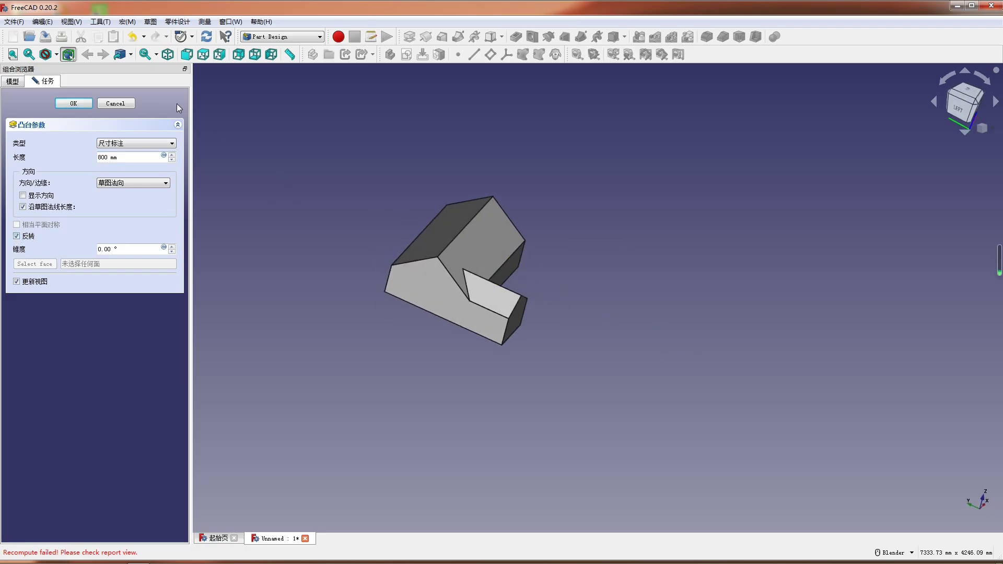
{"action": "left_click", "coordinate": [73, 103]}
Inspect the joined house volumes from several angles, finishing with a fitted front view
{"action": "middle_click_drag", "start_coordinate": [365, 320], "coordinate": [474, 238]}
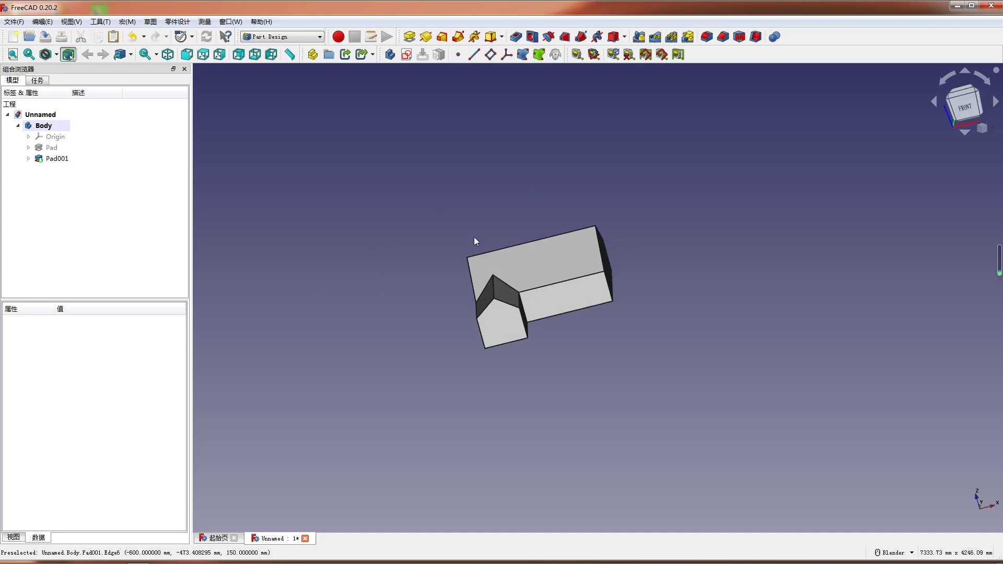
{"action": "right_click", "coordinate": [410, 173]}
{"action": "left_click", "coordinate": [434, 195]}
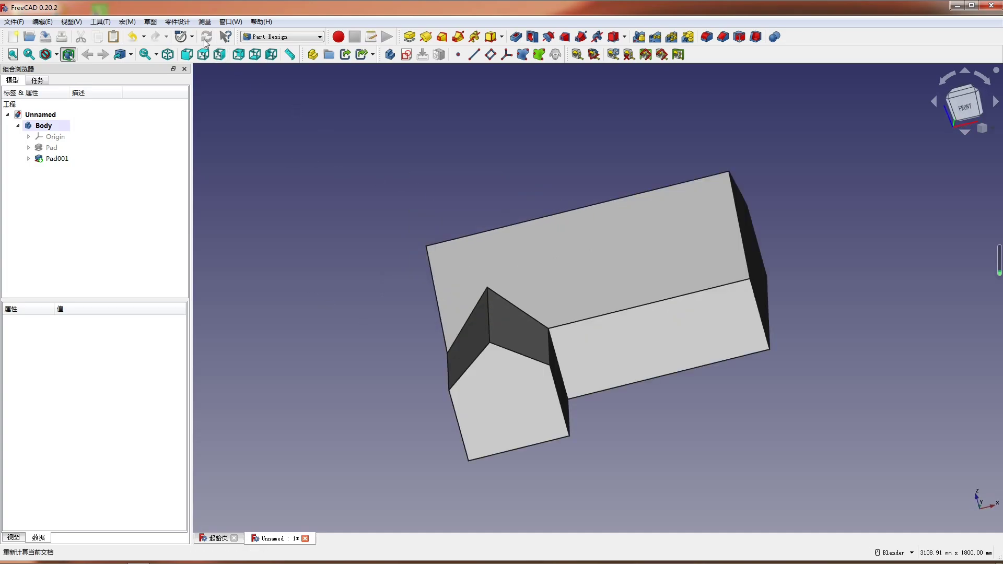
{"action": "left_click", "coordinate": [186, 54]}
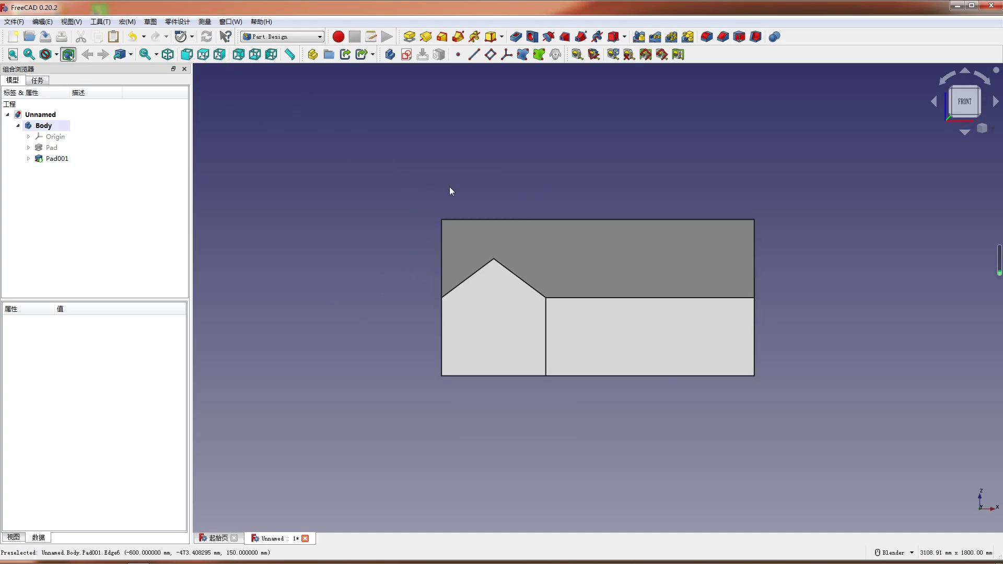
{"action": "middle_click_drag", "start_coordinate": [450, 190], "coordinate": [659, 364]}
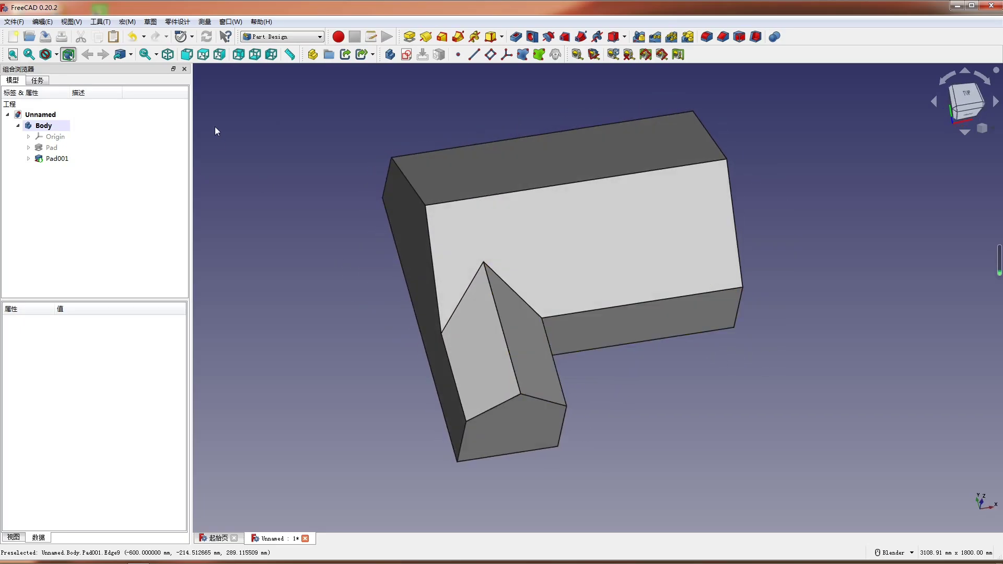
{"action": "left_click", "coordinate": [186, 54]}
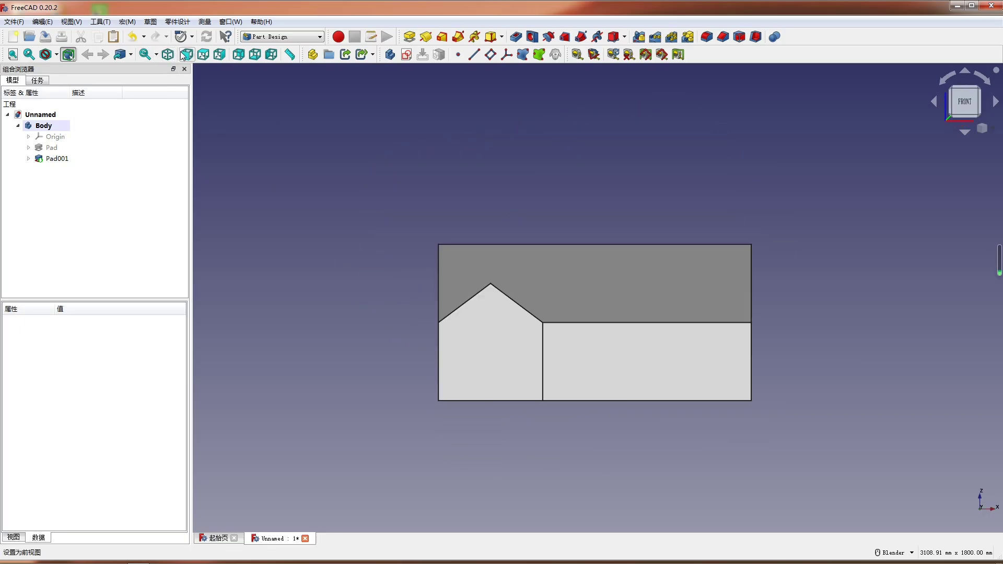
{"action": "left_click", "coordinate": [13, 54]}
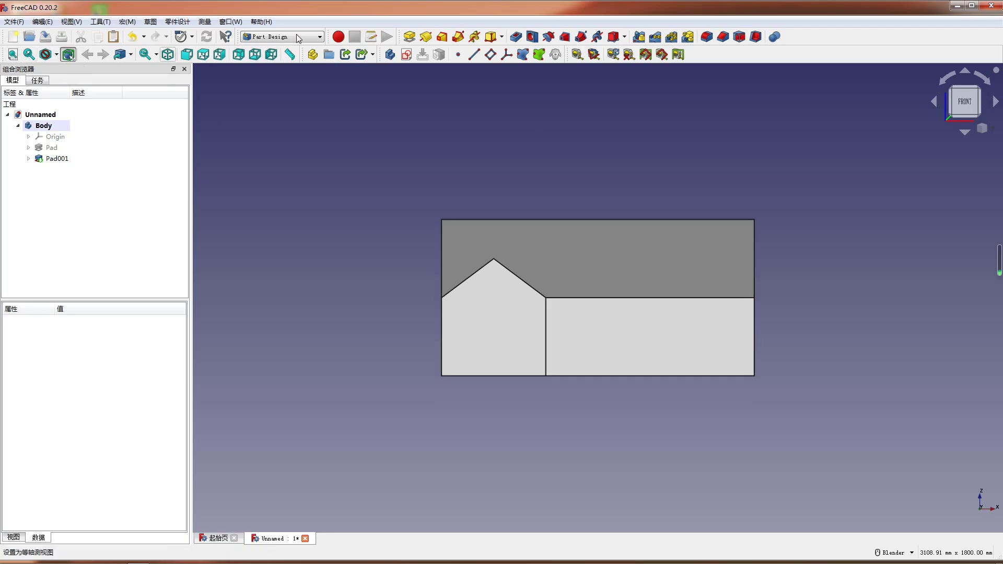
Switch to the TechDraw workbench and insert a page from the landscape template A4_Master's Path_CN_NO_CLIP.svg
{"action": "left_click", "coordinate": [282, 37]}
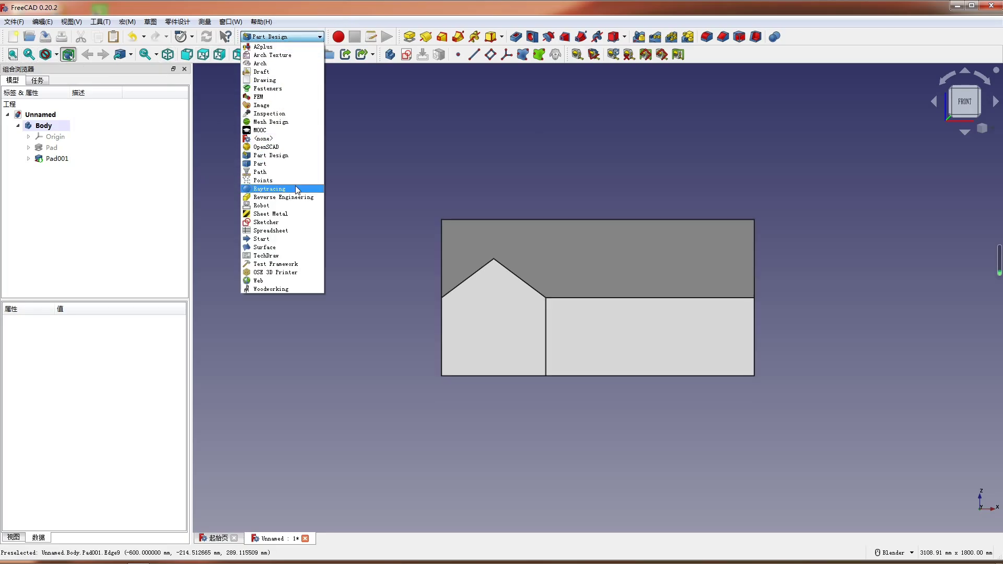
{"action": "left_click", "coordinate": [291, 256]}
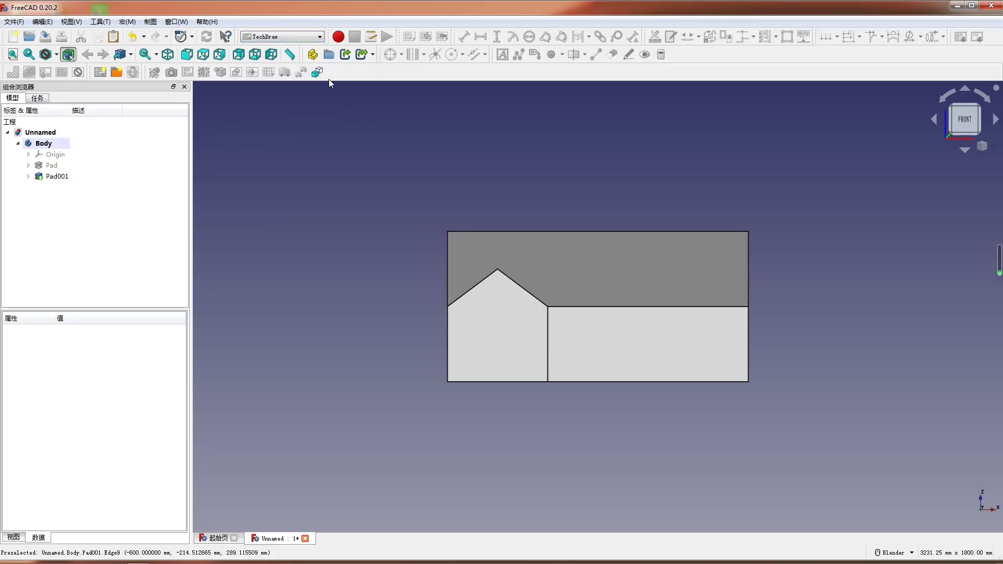
{"action": "left_click", "coordinate": [116, 72]}
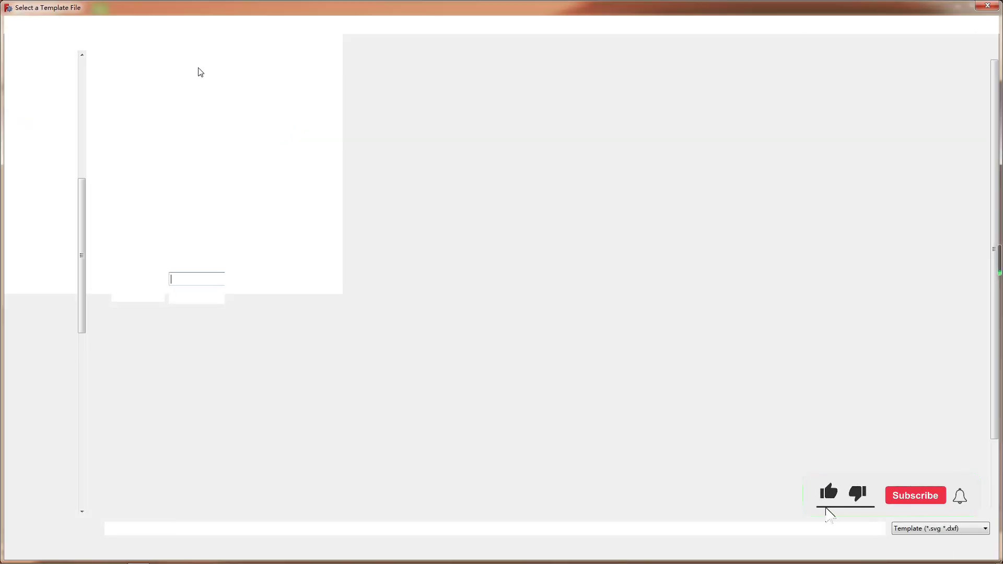
{"action": "double_click", "coordinate": [188, 96]}
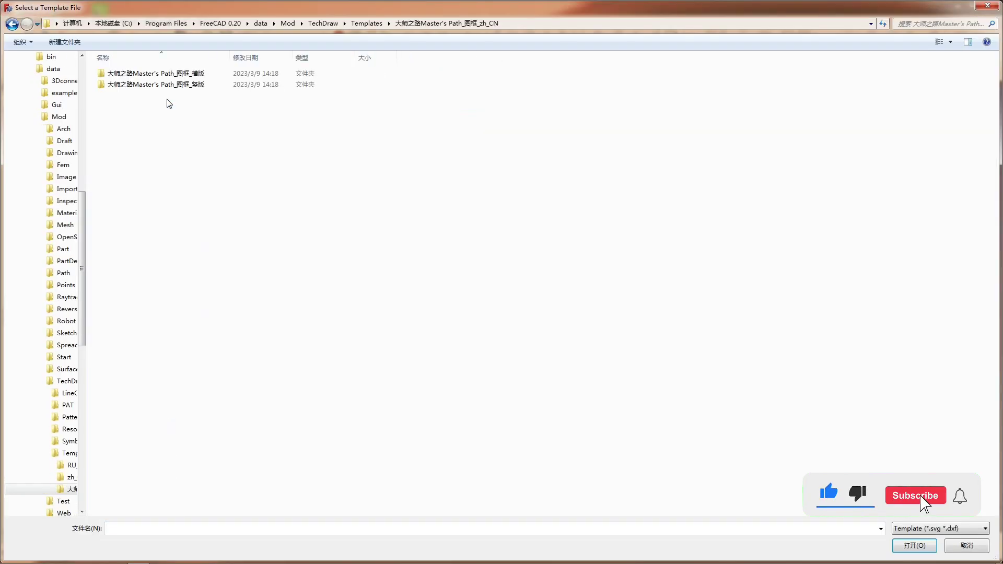
{"action": "double_click", "coordinate": [205, 75]}
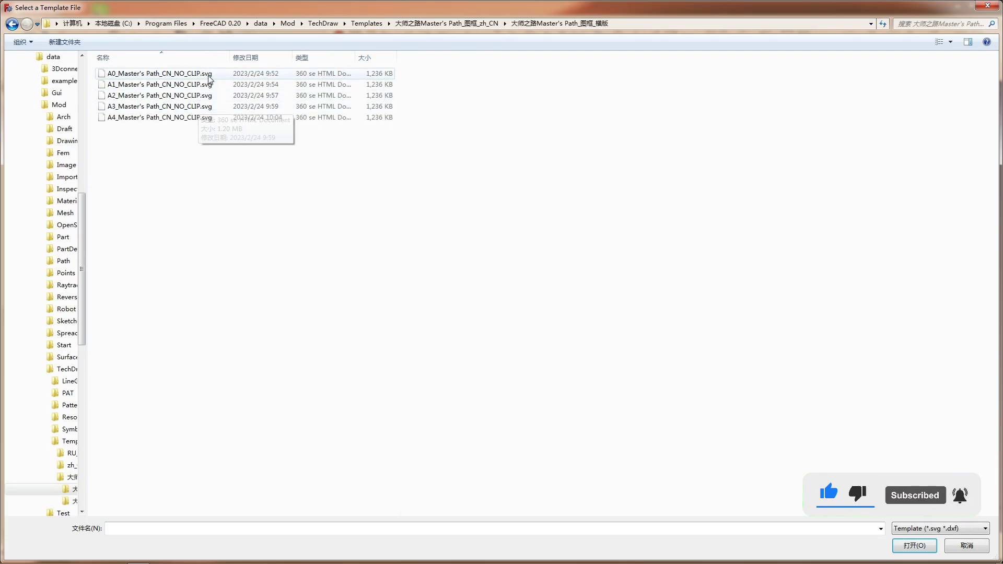
{"action": "double_click", "coordinate": [189, 117]}
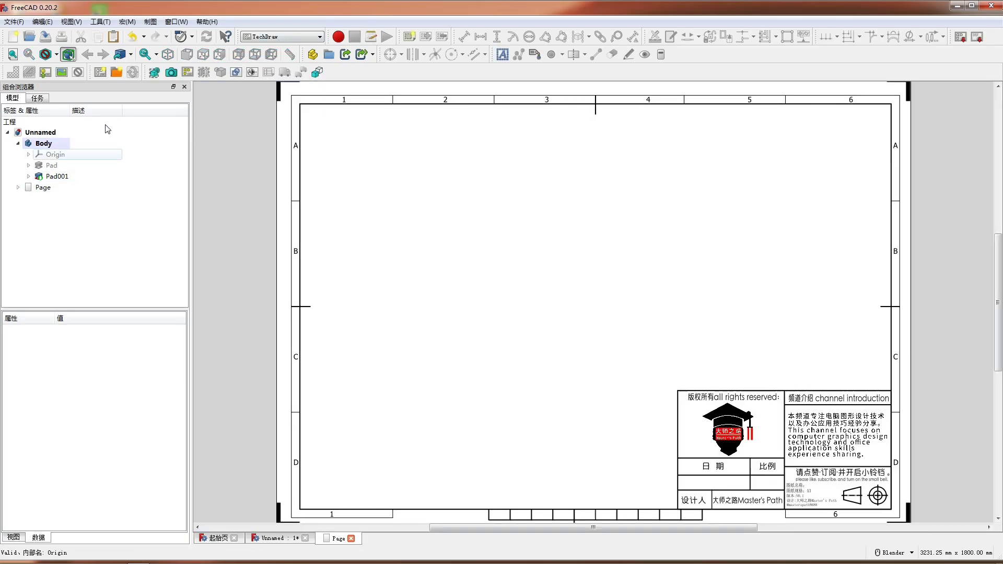
Start a first-angle projection group of Body on the page, adding the right, top and FrontTopLeft views to the front view
{"action": "left_click", "coordinate": [91, 144]}
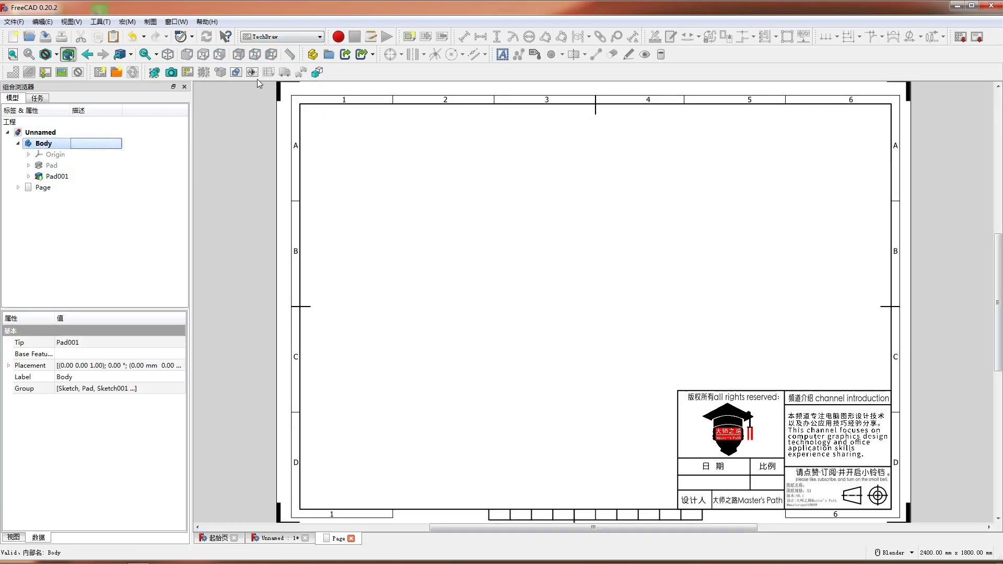
{"action": "left_click", "coordinate": [188, 72]}
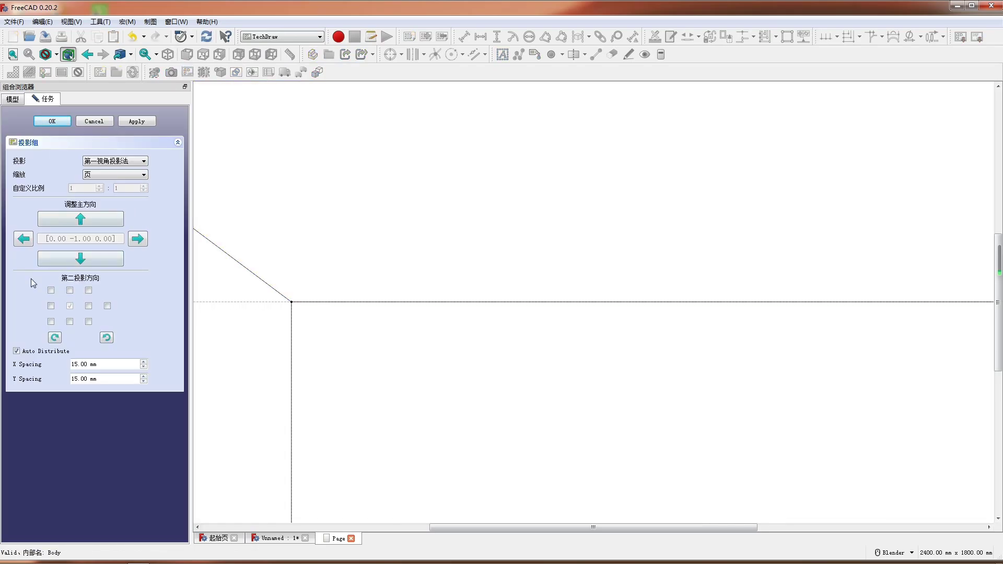
{"action": "left_click", "coordinate": [50, 305]}
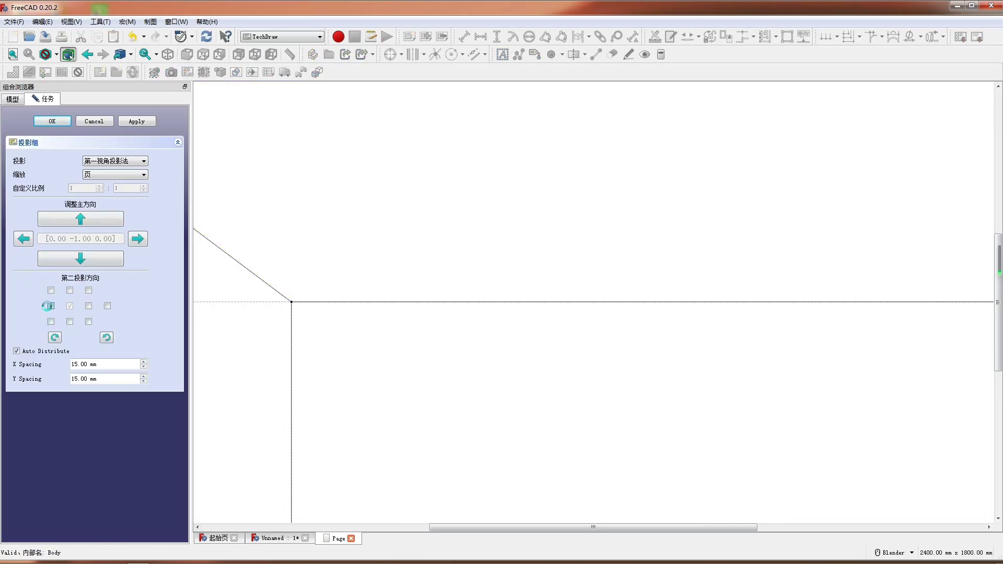
{"action": "left_click", "coordinate": [70, 321]}
{"action": "left_click", "coordinate": [88, 322]}
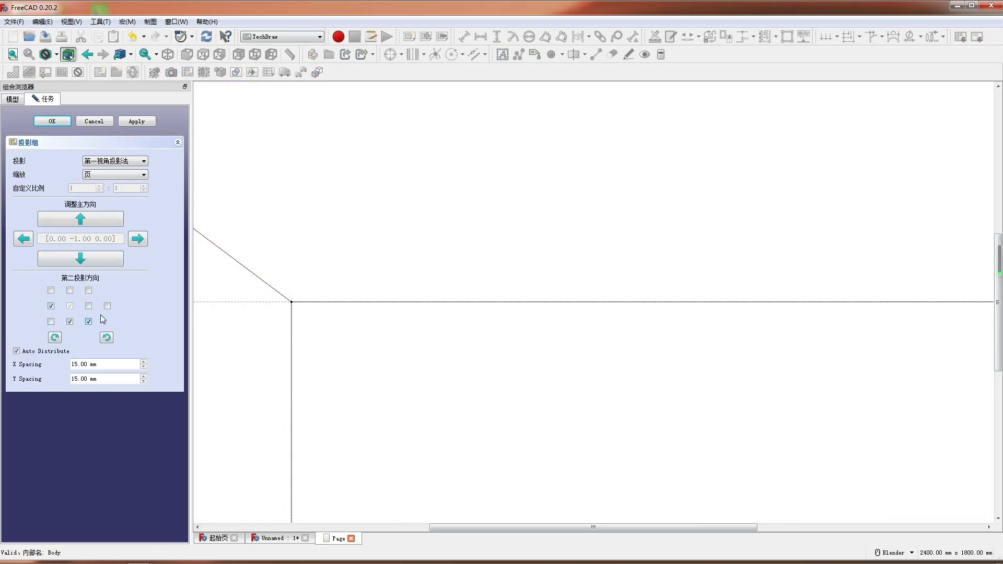
Create the projection group at a reduced custom scale and move its FrontTopLeft view above the title block
{"action": "left_click", "coordinate": [121, 175]}
{"action": "left_click", "coordinate": [119, 195]}
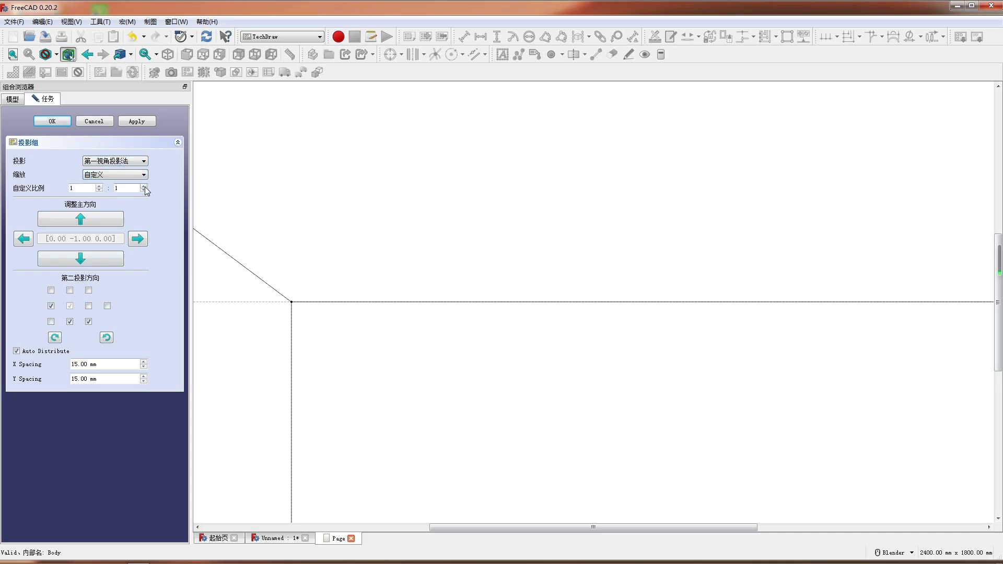
{"action": "left_click", "coordinate": [125, 190]}
{"action": "left_click", "coordinate": [64, 123]}
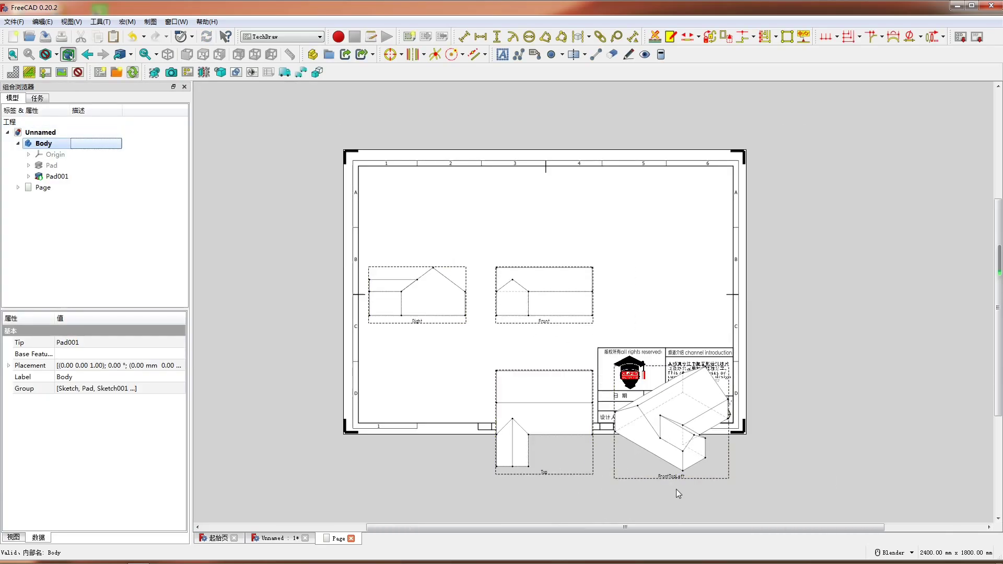
{"action": "left_click_drag", "start_coordinate": [672, 477], "coordinate": [664, 347]}
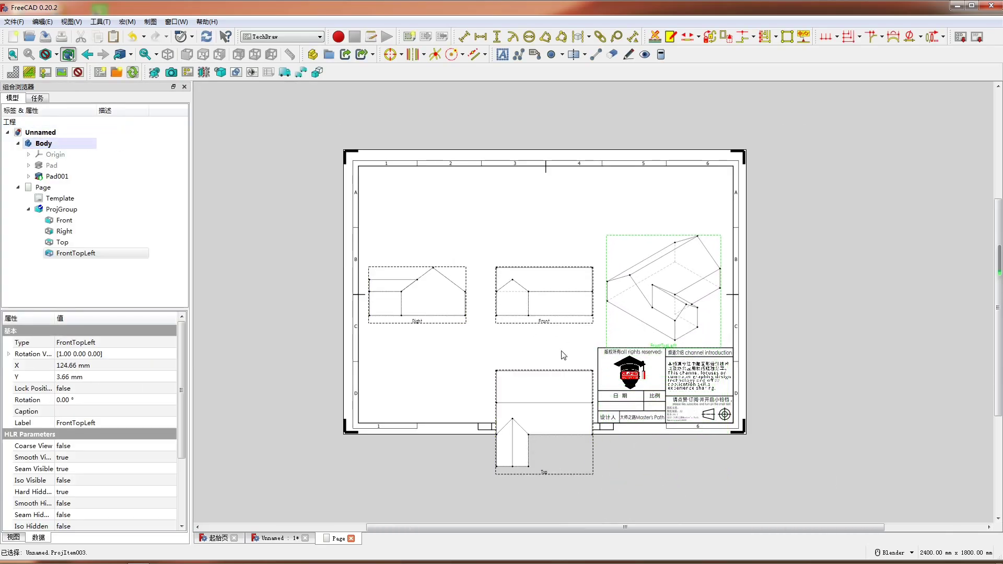
Move the projection group up inside the page frame and reposition the FrontTopLeft view just above the title block
{"action": "left_click_drag", "start_coordinate": [541, 320], "coordinate": [547, 254]}
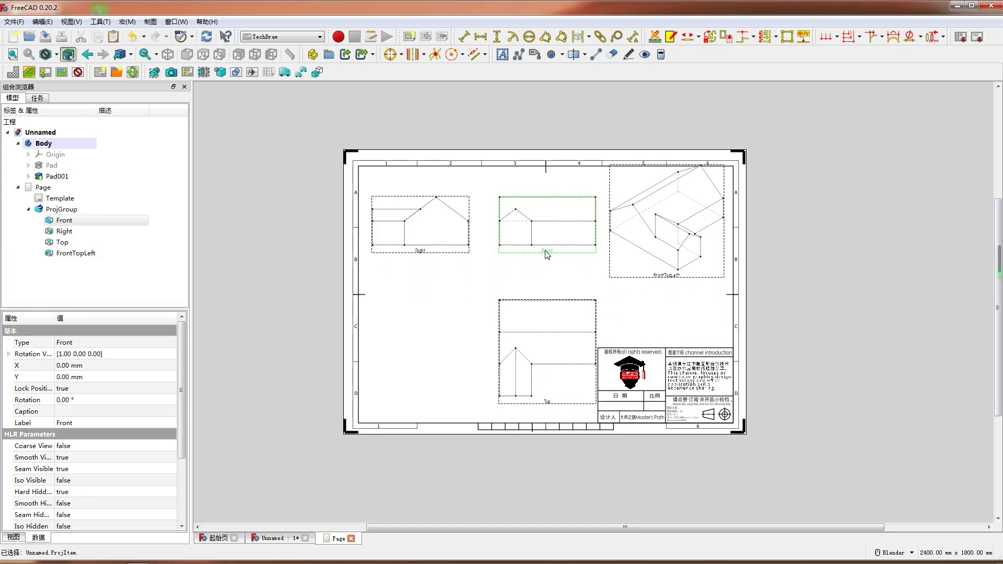
{"action": "left_click_drag", "start_coordinate": [666, 275], "coordinate": [661, 338]}
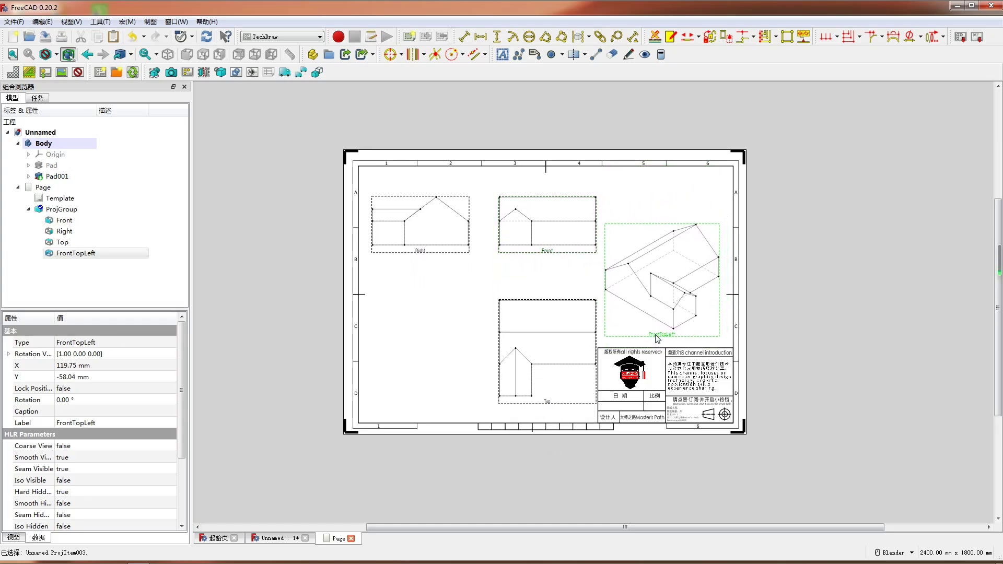
Lock the positions of the FrontTopLeft, Right and Top views by setting Lock Position to true for each
{"action": "left_click", "coordinate": [111, 389]}
{"action": "left_click", "coordinate": [111, 388]}
{"action": "left_click", "coordinate": [103, 406]}
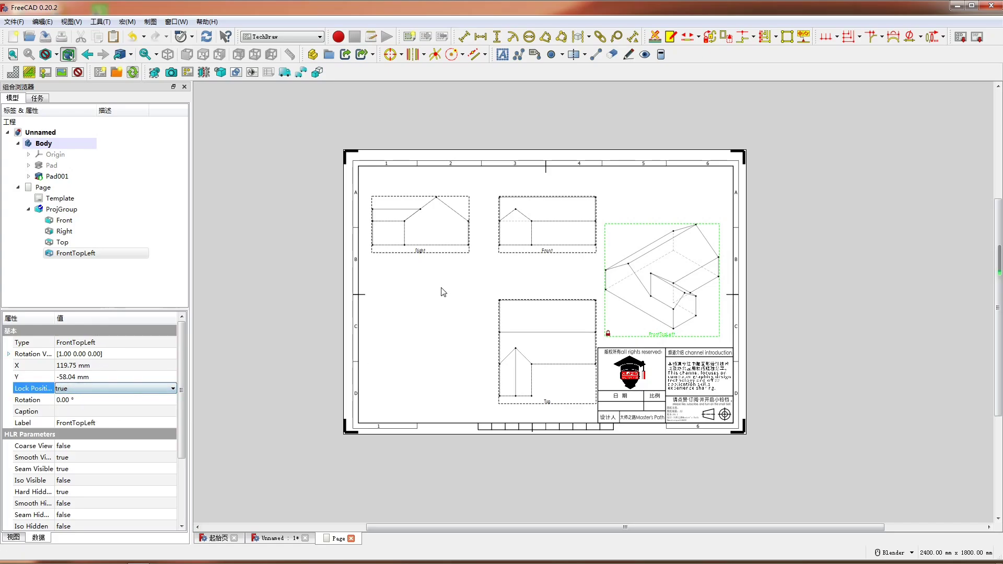
{"action": "left_click", "coordinate": [428, 258]}
{"action": "left_click", "coordinate": [422, 255]}
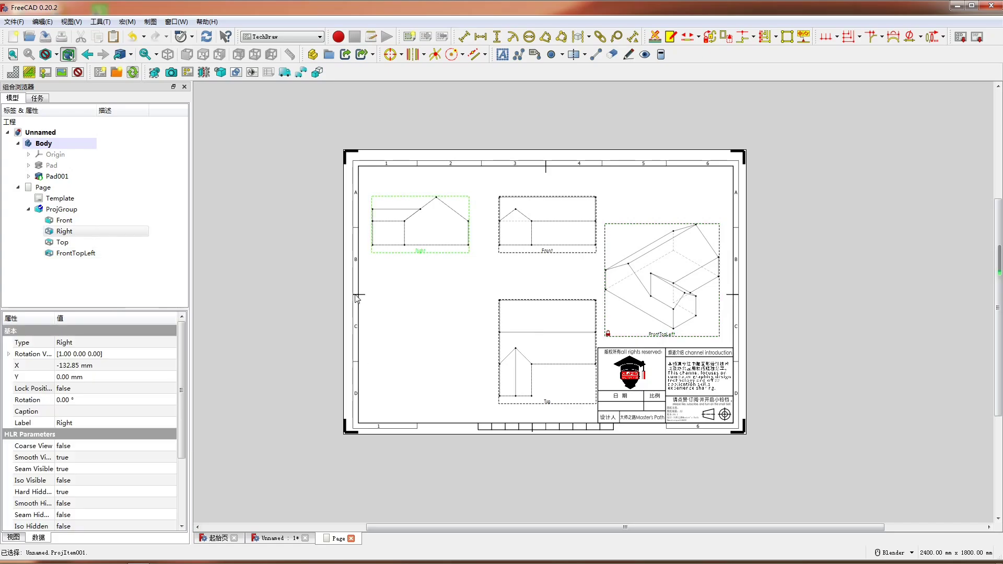
{"action": "left_click", "coordinate": [111, 388]}
{"action": "left_click", "coordinate": [110, 388]}
{"action": "left_click", "coordinate": [101, 412]}
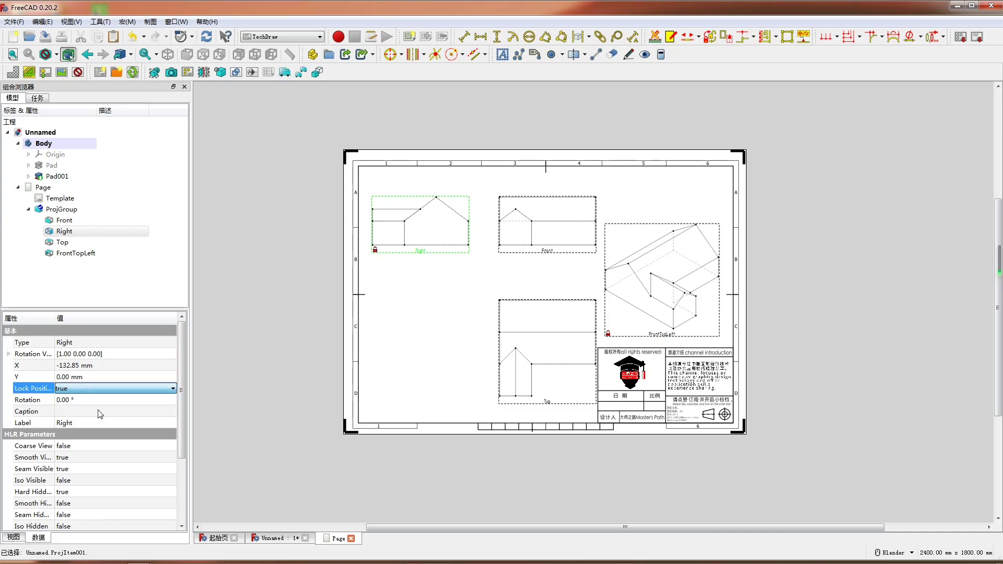
{"action": "left_click", "coordinate": [553, 405]}
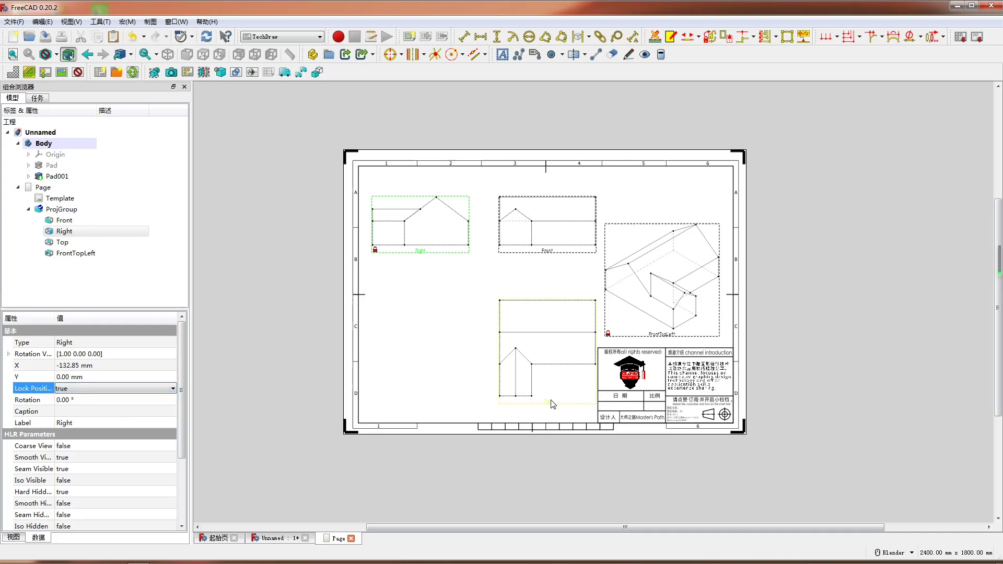
{"action": "left_click", "coordinate": [87, 388]}
{"action": "left_click", "coordinate": [111, 389]}
{"action": "left_click", "coordinate": [116, 412]}
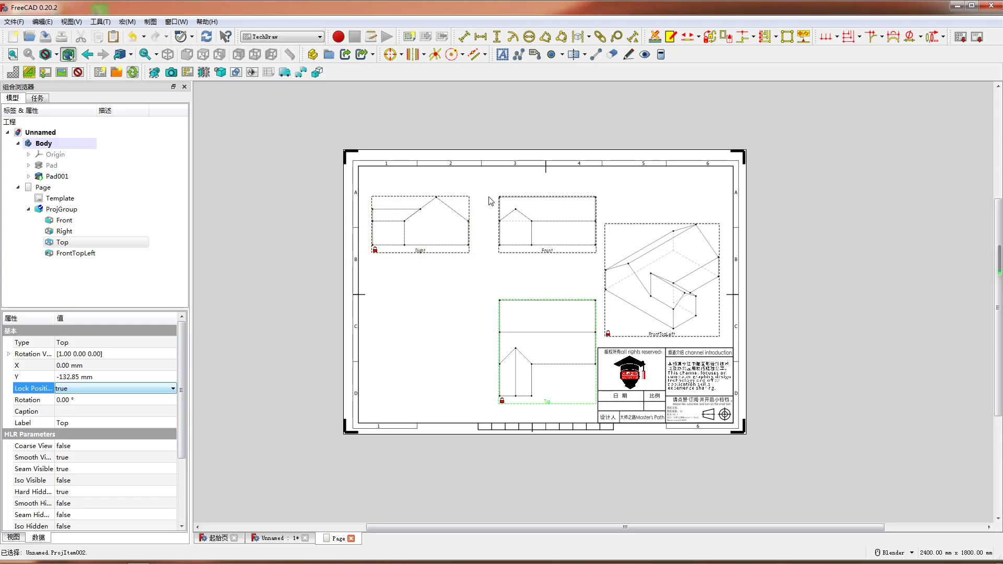
Create a section view from the Front view with a horizontal cut looking down, keeping the default section plane location
{"action": "left_click", "coordinate": [521, 241]}
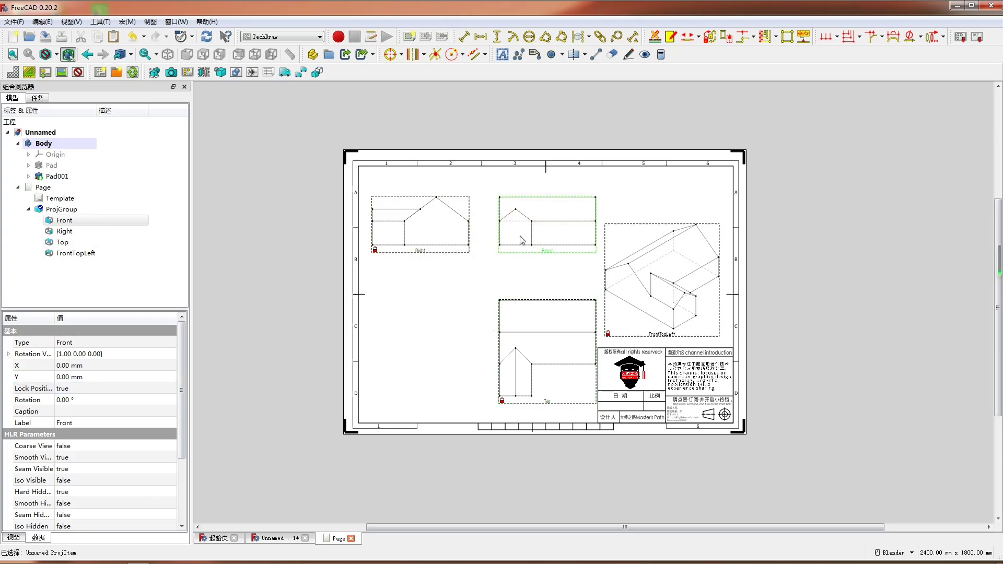
{"action": "left_click", "coordinate": [203, 72]}
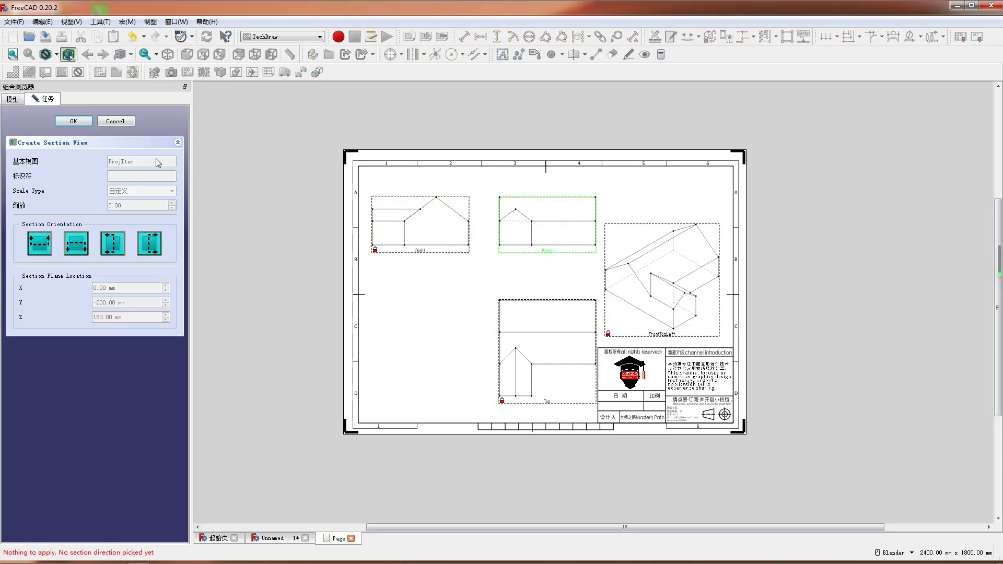
{"action": "left_click", "coordinate": [68, 235]}
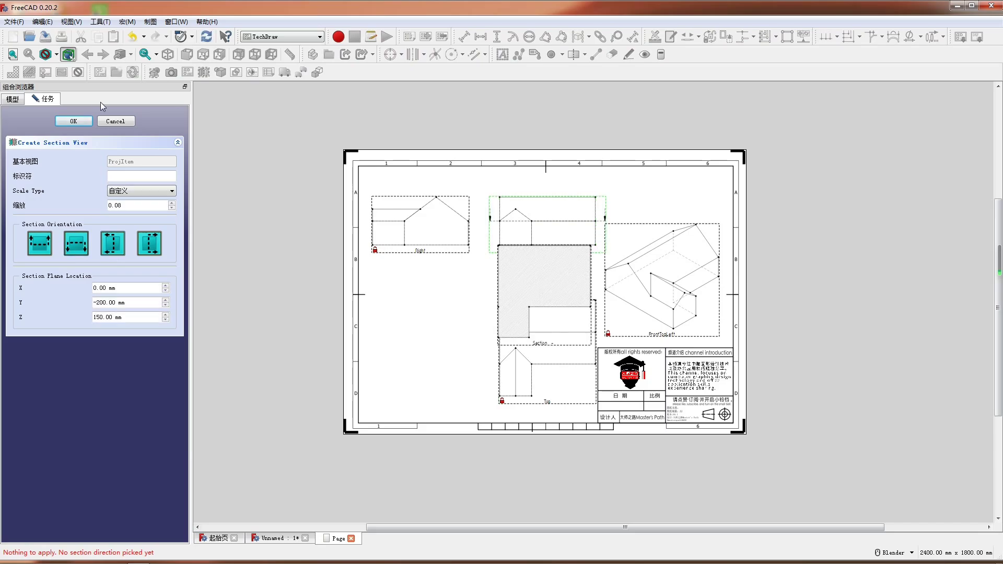
{"action": "left_click", "coordinate": [91, 123]}
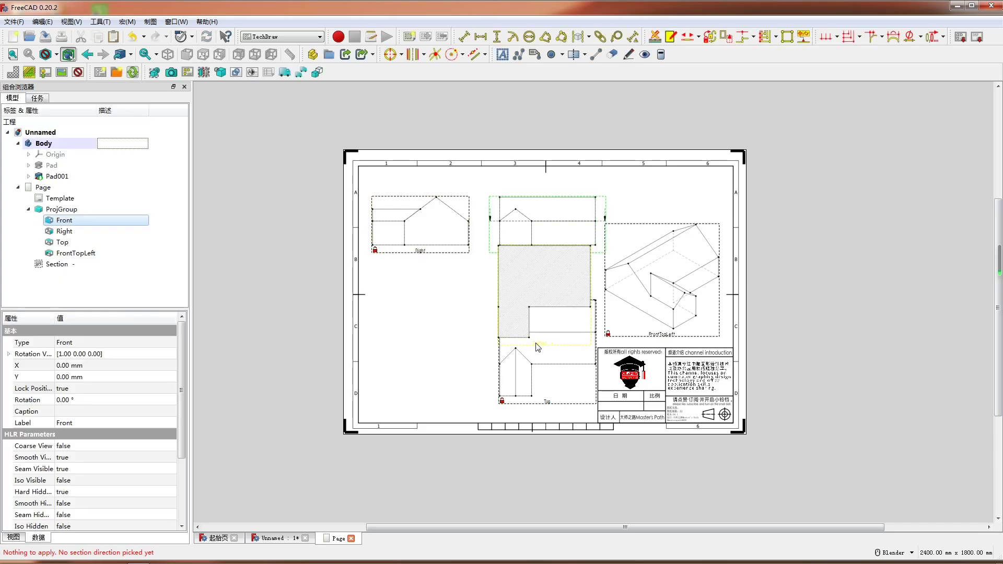
Place the section view below the Right view and set its Lock Position to true
{"action": "mouse_move", "coordinate": [546, 345]}
{"action": "left_mouse_down"}
{"action": "mouse_move", "coordinate": [428, 364]}
{"action": "mouse_move", "coordinate": [424, 400]}
{"action": "left_mouse_up"}
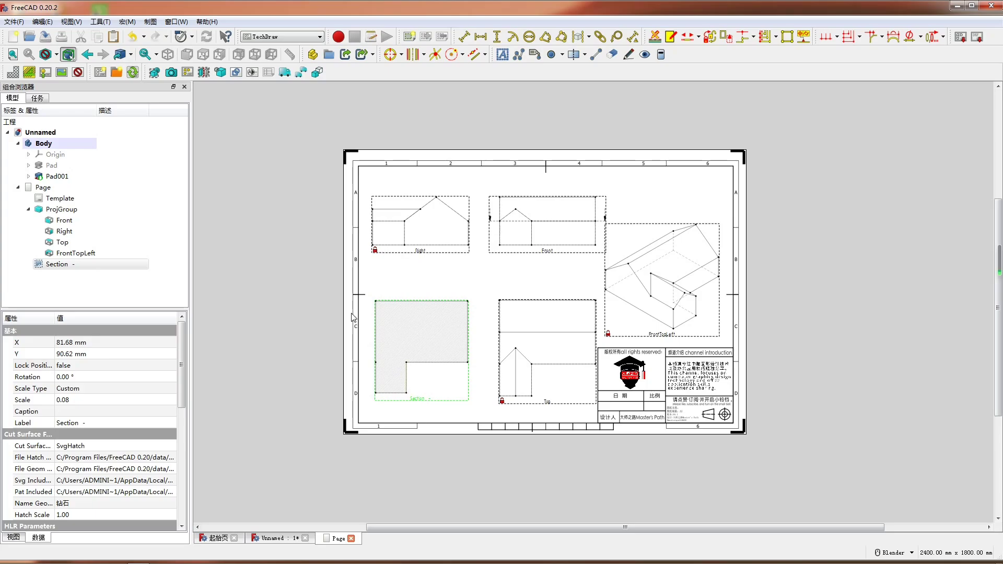
{"action": "left_click", "coordinate": [94, 366]}
{"action": "left_click", "coordinate": [94, 365]}
{"action": "left_click", "coordinate": [88, 386]}
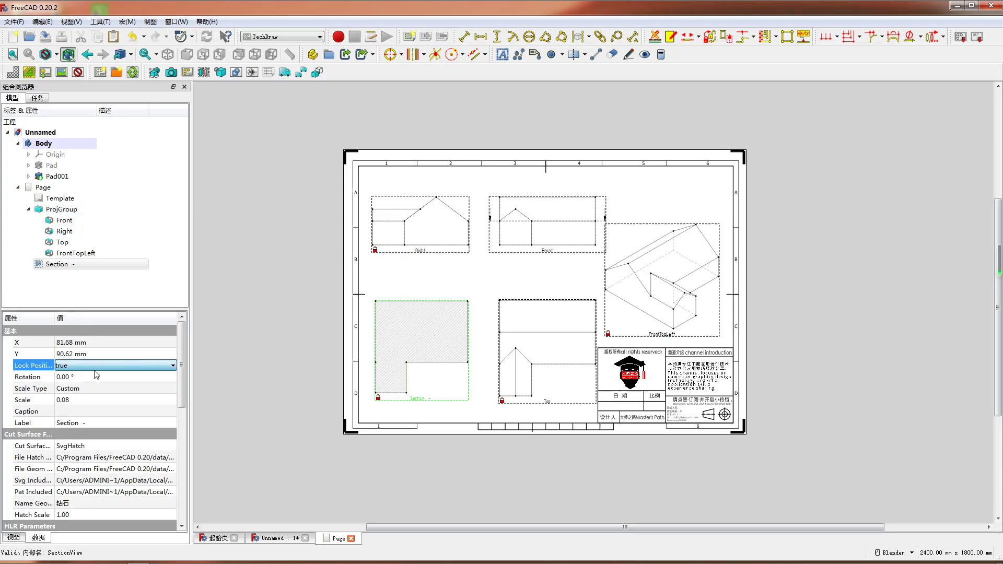
Insert five text annotations on the page and move one of them below the Right view
{"action": "scroll", "coordinate": [670, 354], "scroll_direction": "up", "scroll_amount": 1}
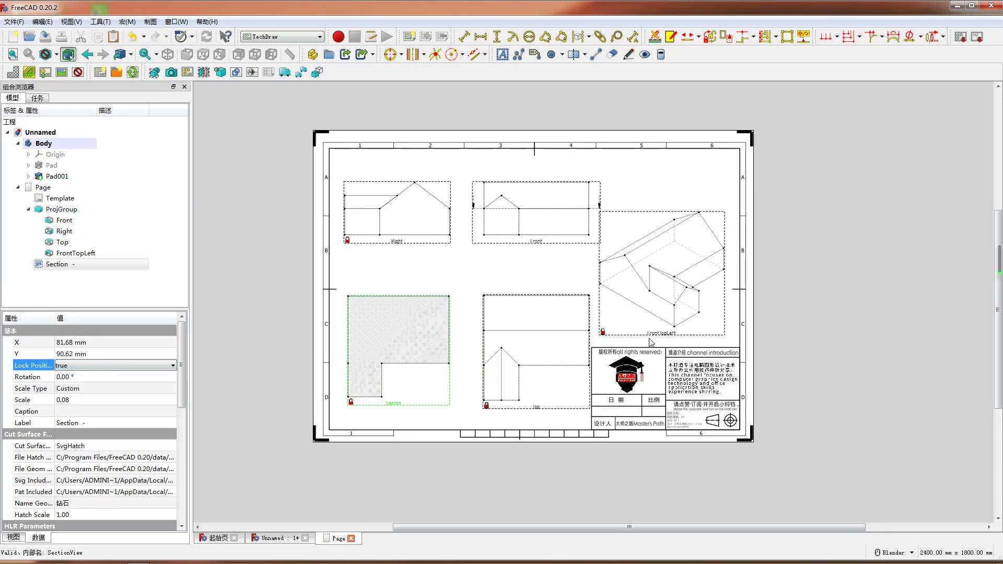
{"action": "scroll", "coordinate": [387, 248], "scroll_direction": "up", "scroll_amount": 1}
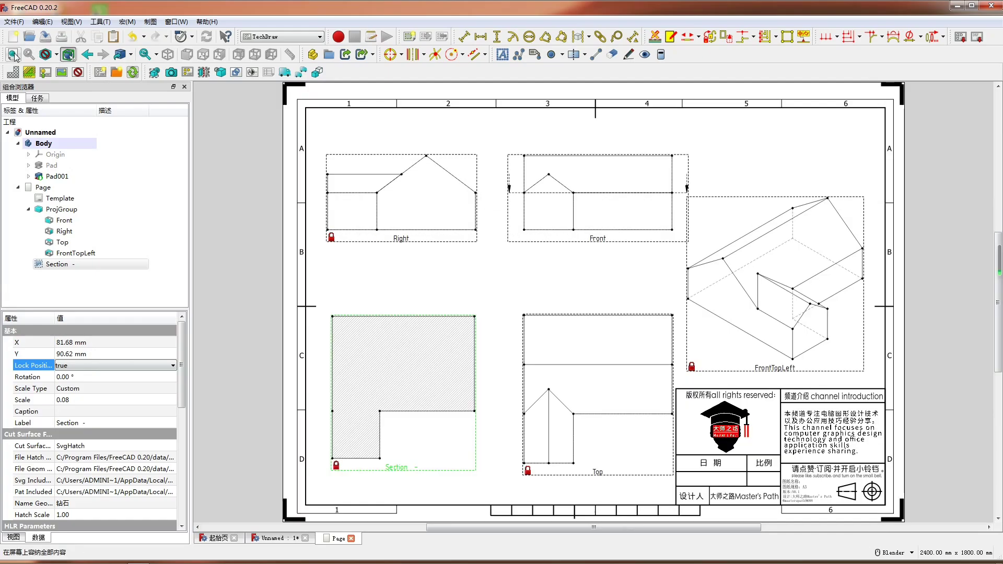
{"action": "left_click", "coordinate": [503, 54]}
{"action": "left_click", "coordinate": [503, 54]}
{"action": "left_click", "coordinate": [503, 55]}
{"action": "left_click", "coordinate": [505, 55]}
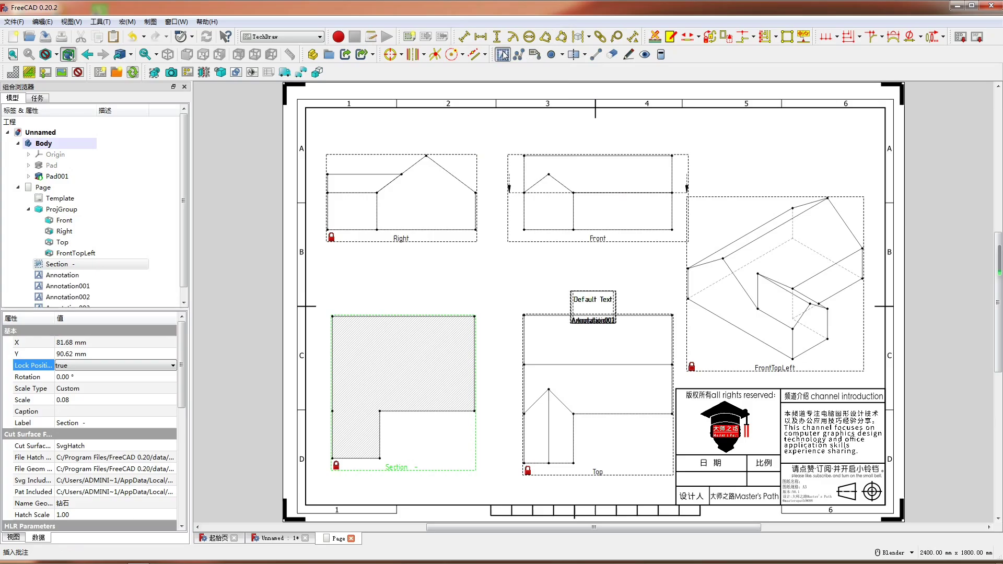
{"action": "left_click", "coordinate": [504, 54]}
{"action": "left_click_drag", "start_coordinate": [573, 299], "coordinate": [387, 269]}
{"action": "double_click", "coordinate": [388, 270]}
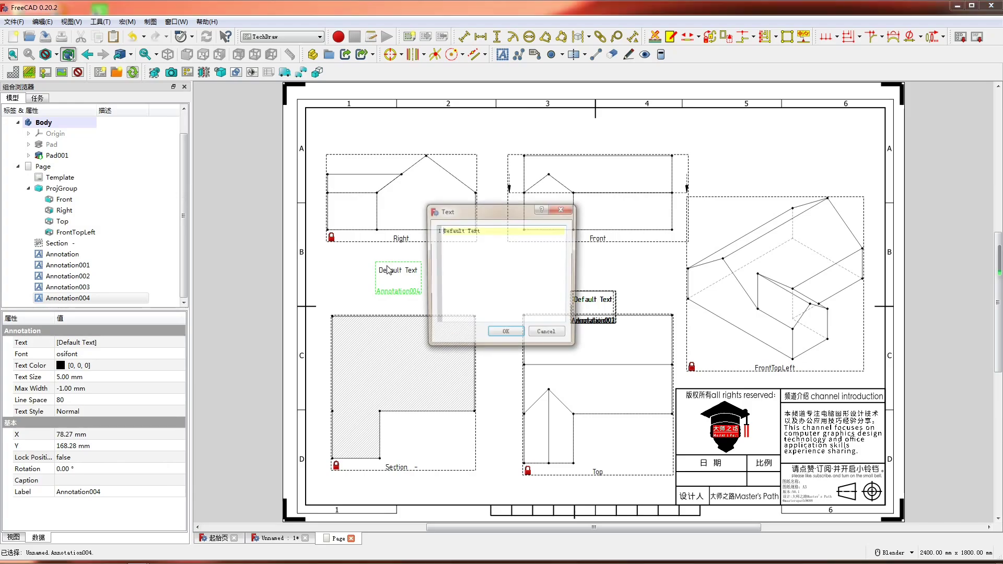
{"action": "key", "text": "ctrl+a"}
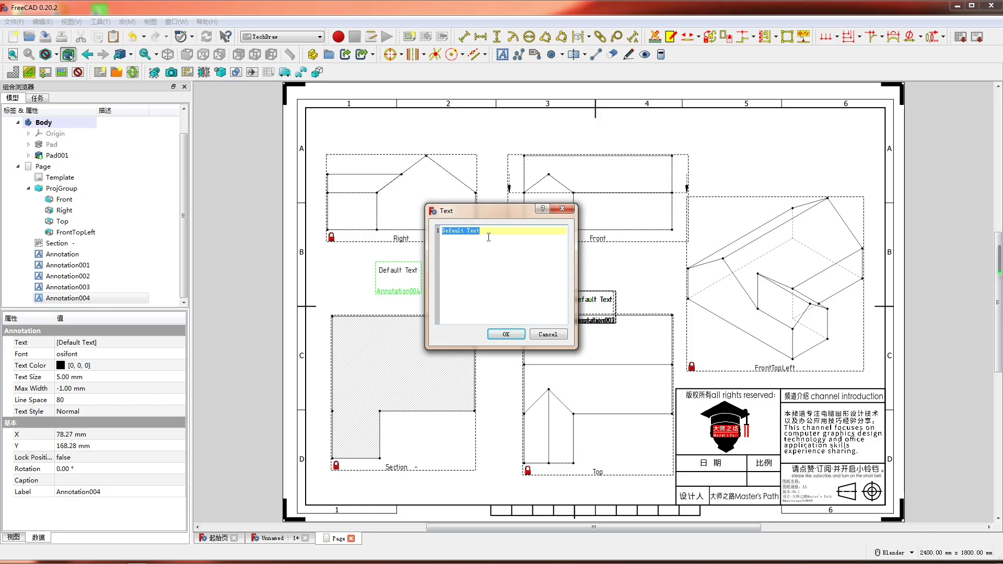
{"action": "type", "text": "y"}
{"action": "key", "text": "ctrl+space"}
{"action": "type", "text": "yo"}
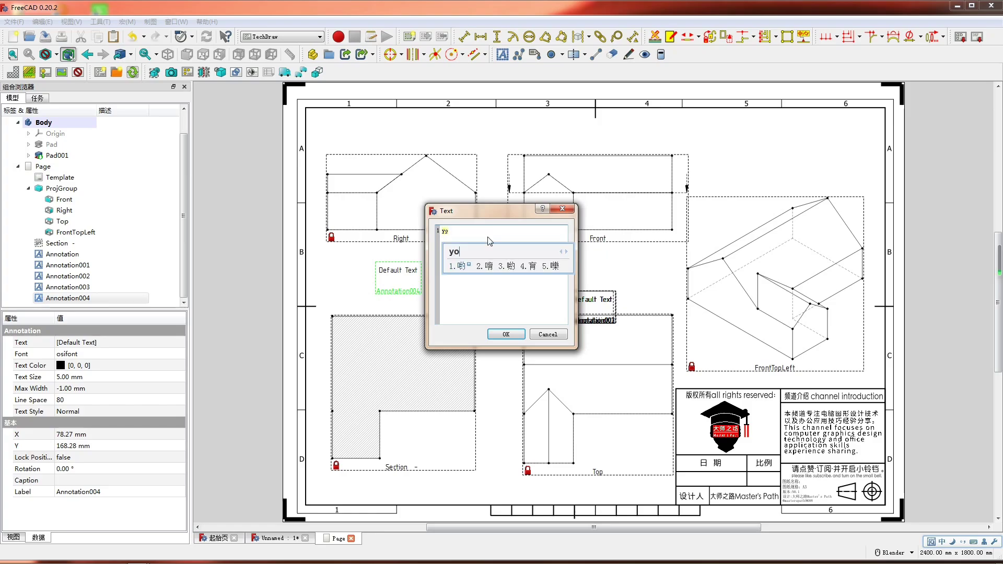
{"action": "type", "text": "usantiao"}
{"action": "key", "text": "space"}
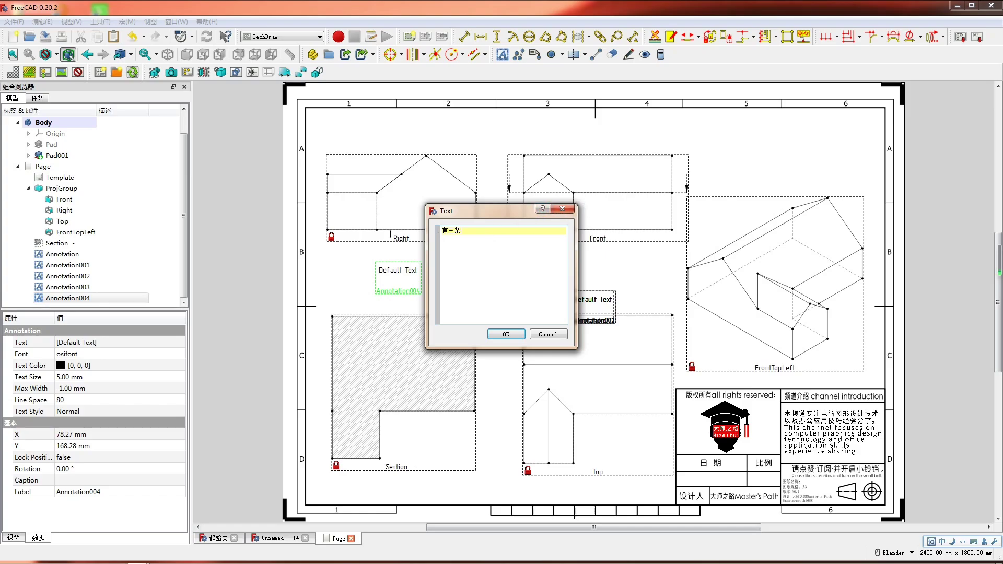
Set the text of the annotation below the Right view to 右视图
{"action": "key", "text": "ctrl+a"}
{"action": "type", "text": "youst"}
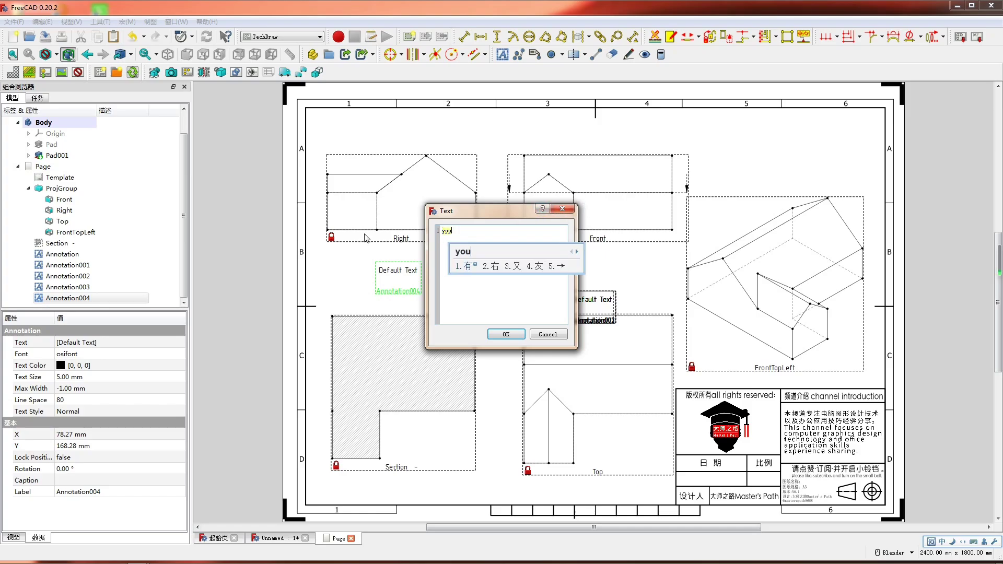
{"action": "key", "text": "BackSpace"}
{"action": "key", "text": "BackSpace"}
{"action": "type", "text": "4st"}
{"action": "key", "text": "space"}
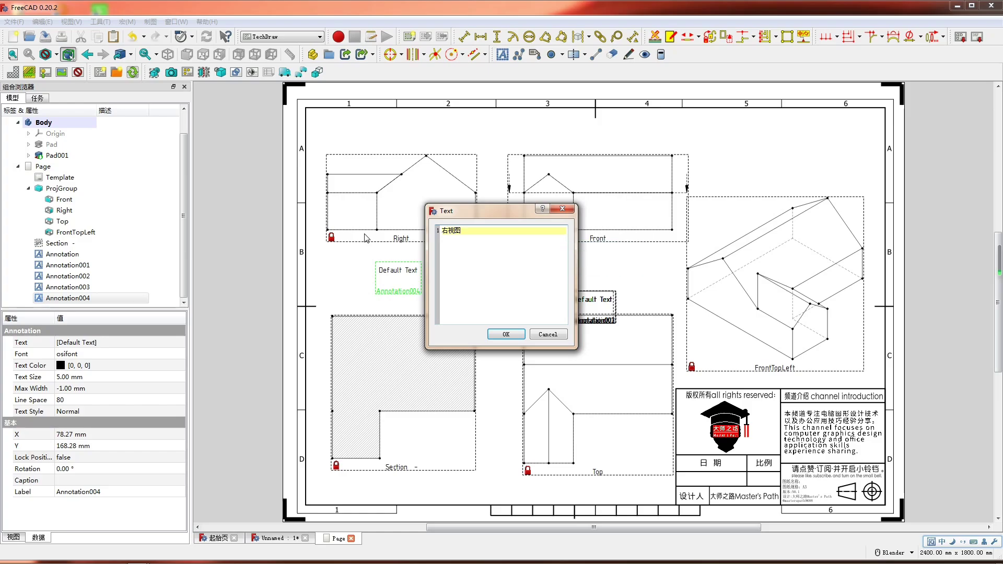
{"action": "left_click", "coordinate": [506, 334]}
Move another annotation below the section view and set its text to 剖面图A-A
{"action": "mouse_move", "coordinate": [588, 303]}
{"action": "left_mouse_down"}
{"action": "mouse_move", "coordinate": [500, 370]}
{"action": "mouse_move", "coordinate": [410, 479]}
{"action": "mouse_move", "coordinate": [394, 474]}
{"action": "mouse_move", "coordinate": [405, 483]}
{"action": "left_mouse_up"}
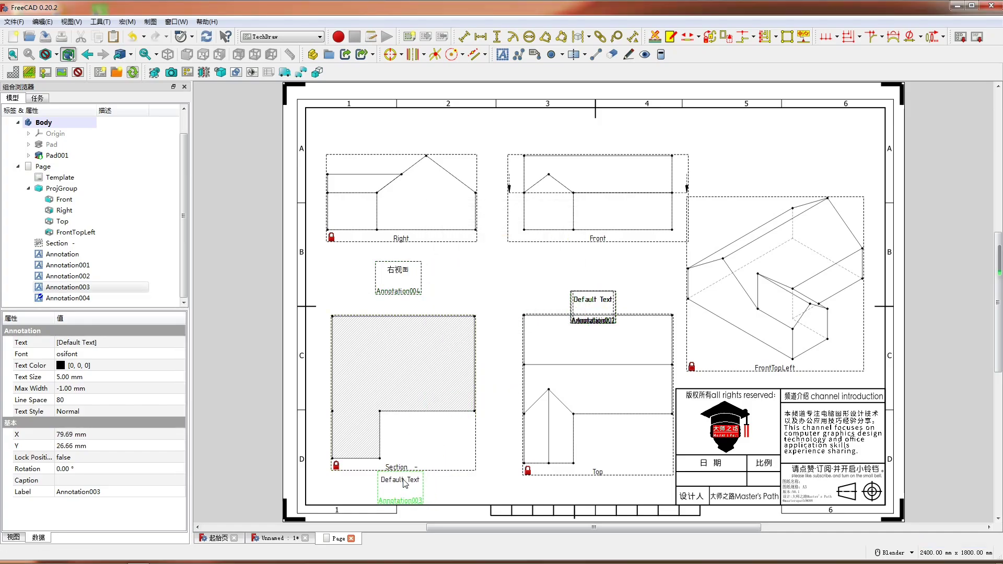
{"action": "double_click", "coordinate": [404, 479]}
{"action": "key", "text": "ctrl+a"}
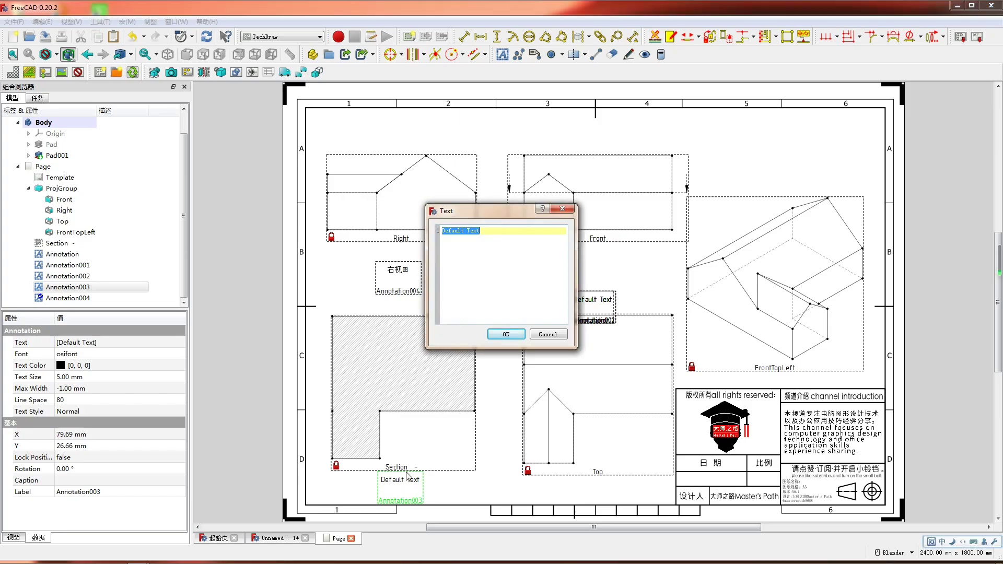
{"action": "type", "text": "剖面图A-A"}
{"action": "left_click", "coordinate": [507, 335]}
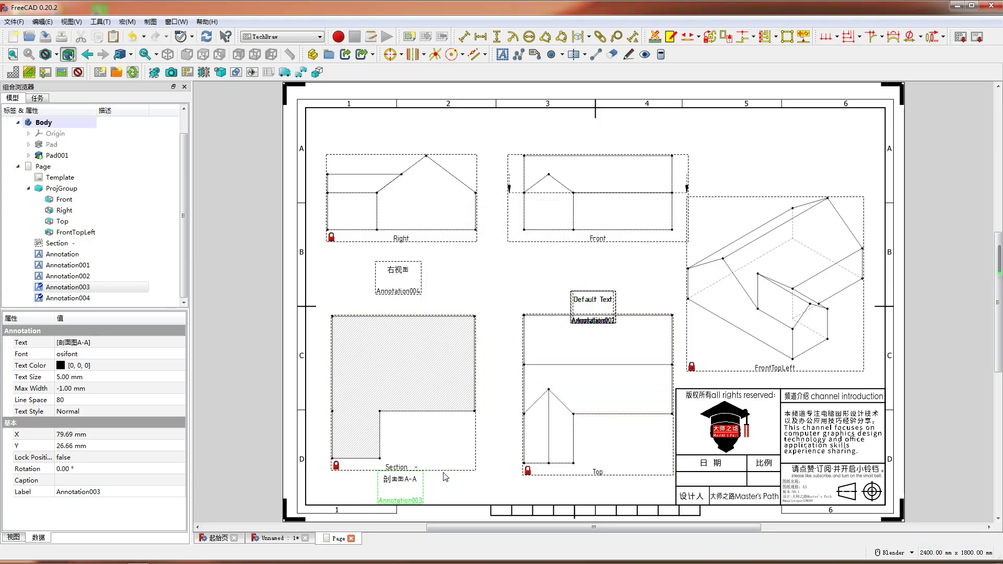
Move another annotation below the Top view and set its text to 顶视图
{"action": "mouse_move", "coordinate": [581, 300]}
{"action": "left_mouse_down"}
{"action": "mouse_move", "coordinate": [611, 404]}
{"action": "mouse_move", "coordinate": [582, 481]}
{"action": "left_mouse_up"}
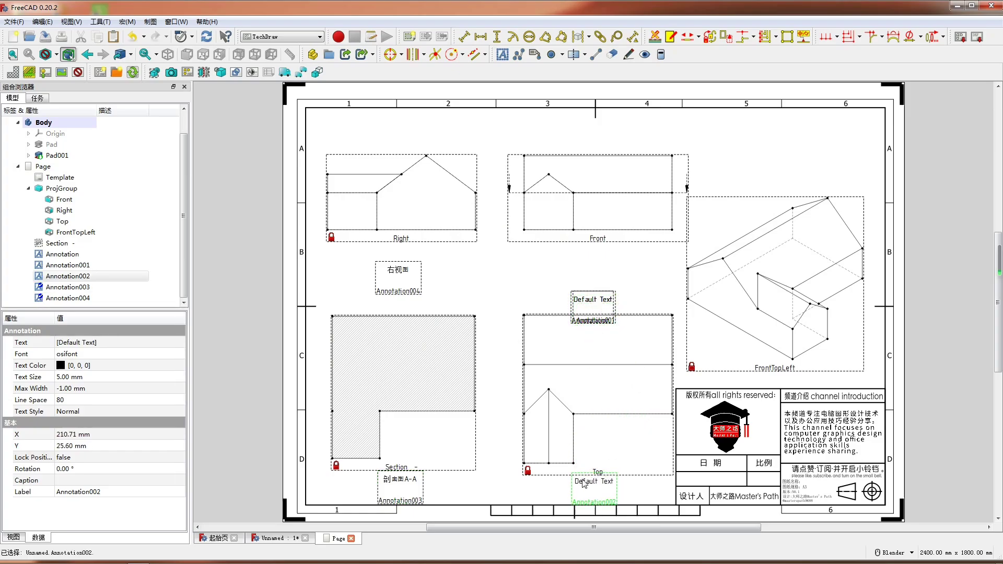
{"action": "double_click", "coordinate": [583, 481]}
{"action": "key", "text": "ctrl+a"}
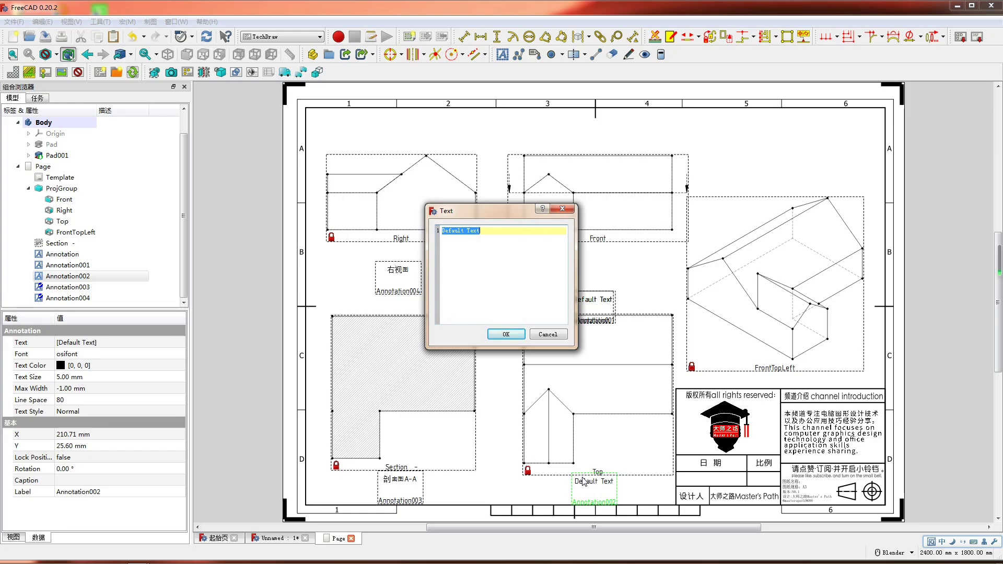
{"action": "type", "text": "ds"}
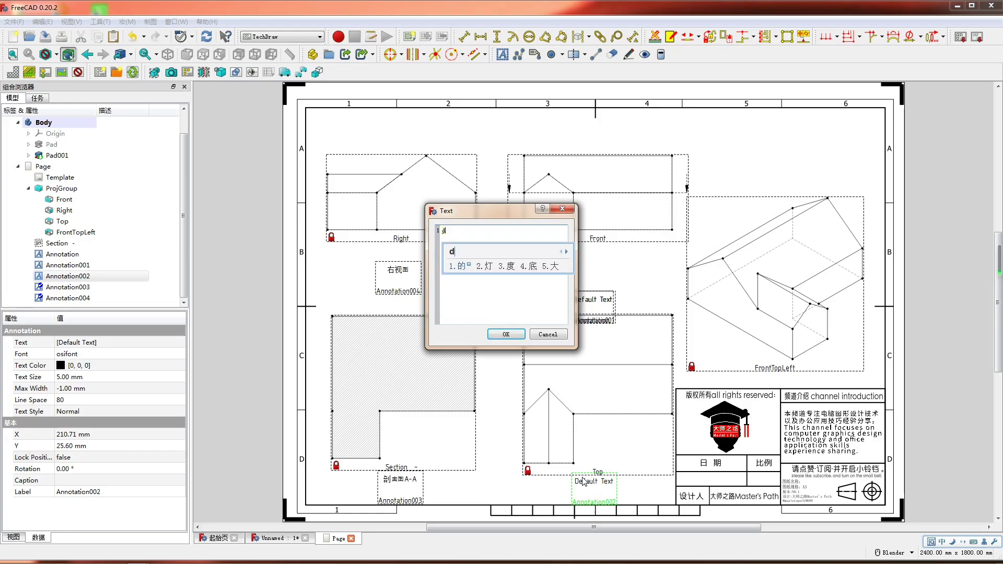
{"action": "key", "text": "space"}
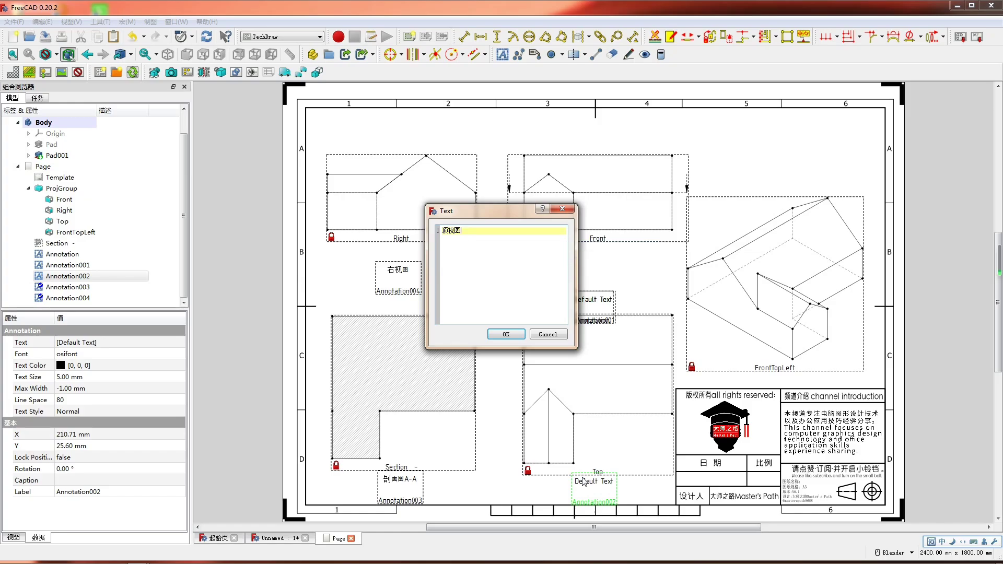
{"action": "left_click", "coordinate": [506, 334]}
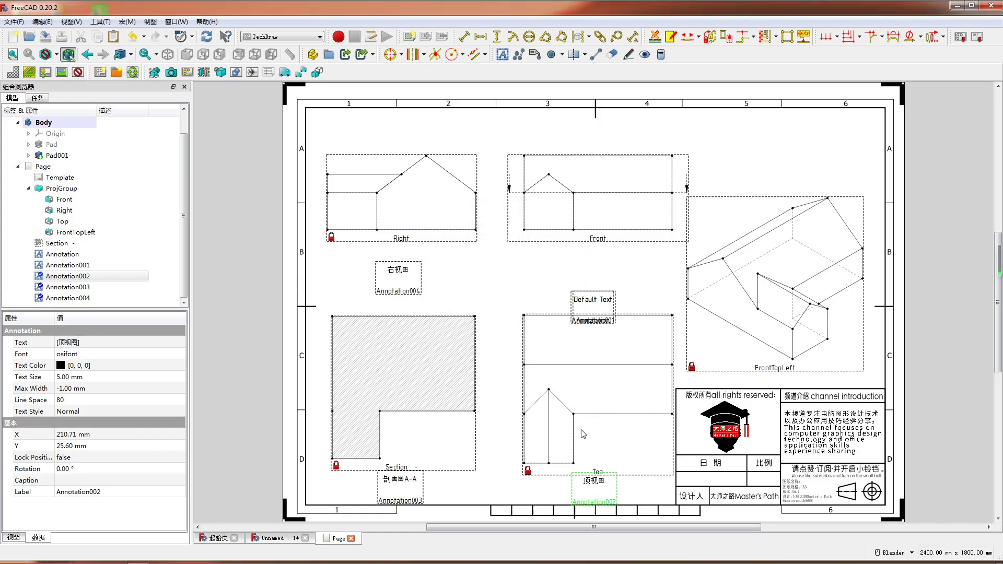
Move another annotation below the FrontTopLeft view and set its text to 轴测图
{"action": "mouse_move", "coordinate": [601, 306]}
{"action": "left_mouse_down"}
{"action": "mouse_move", "coordinate": [760, 399]}
{"action": "mouse_move", "coordinate": [793, 375]}
{"action": "mouse_move", "coordinate": [787, 367]}
{"action": "left_mouse_up"}
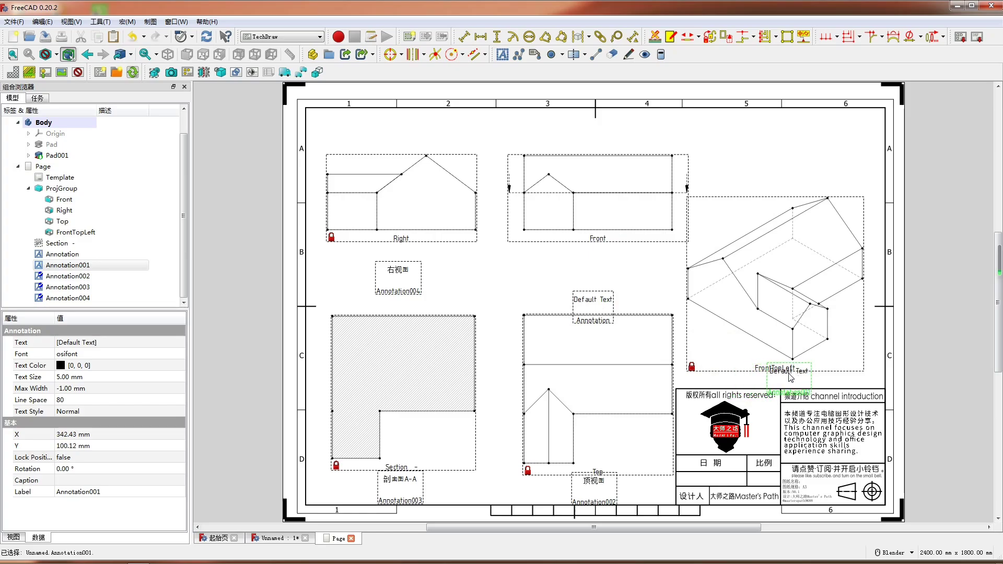
{"action": "double_click", "coordinate": [788, 367]}
{"action": "key", "text": "ctrl+a"}
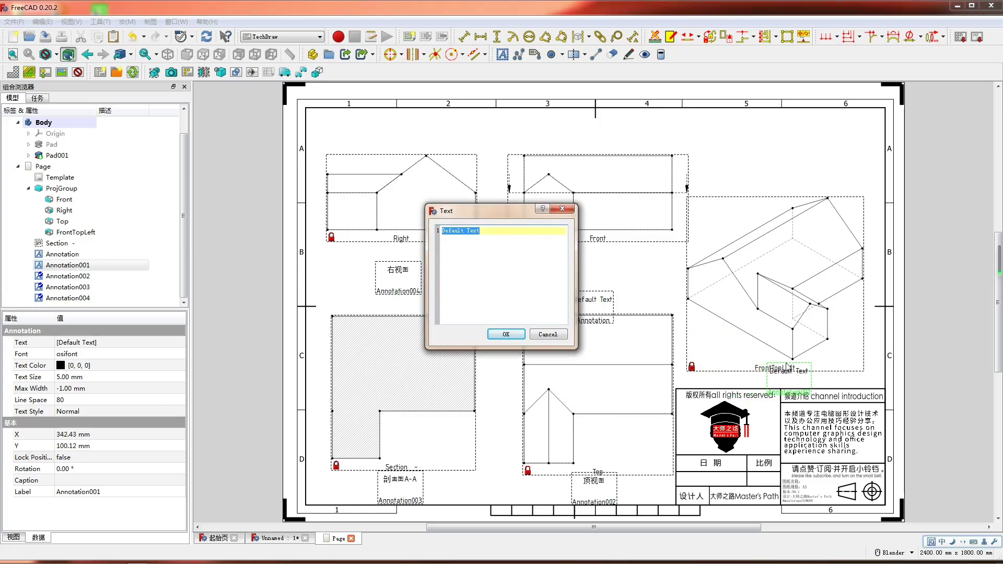
{"action": "type", "text": "轴测图"}
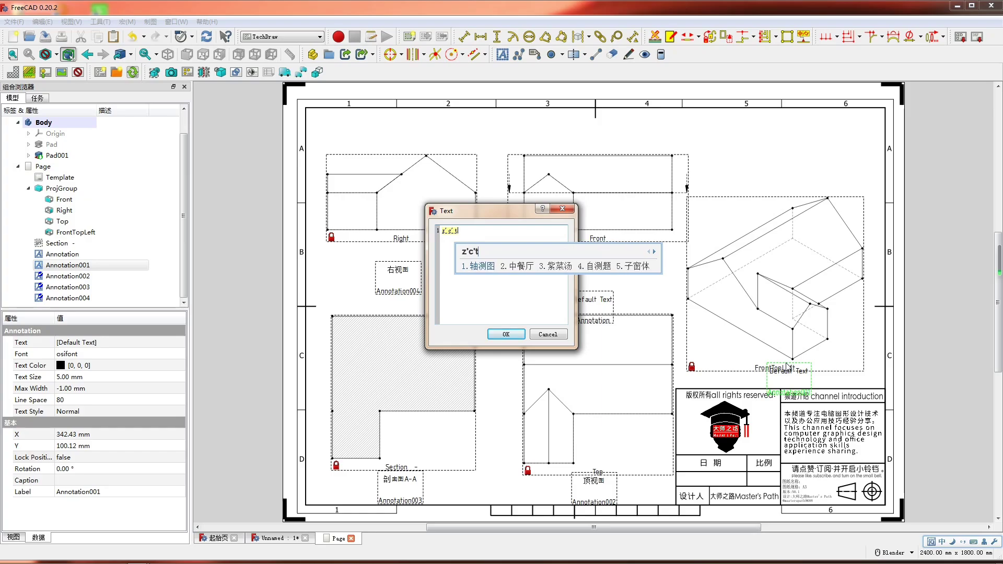
{"action": "left_click", "coordinate": [507, 334]}
Move the remaining default annotation below the Front view and set its text to 前视图
{"action": "left_click_drag", "start_coordinate": [583, 303], "coordinate": [595, 270]}
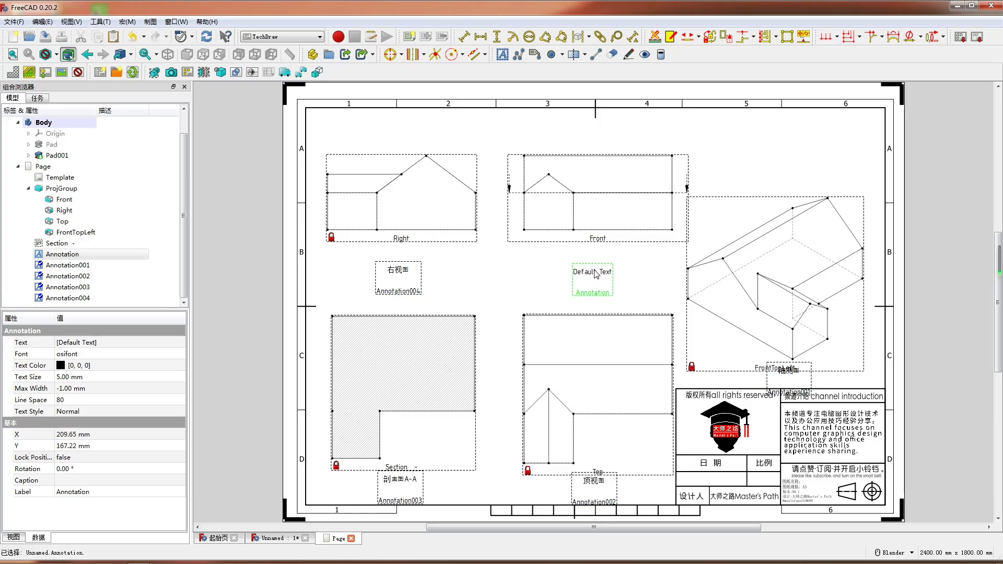
{"action": "double_click", "coordinate": [596, 273]}
{"action": "key", "text": "ctrl+a"}
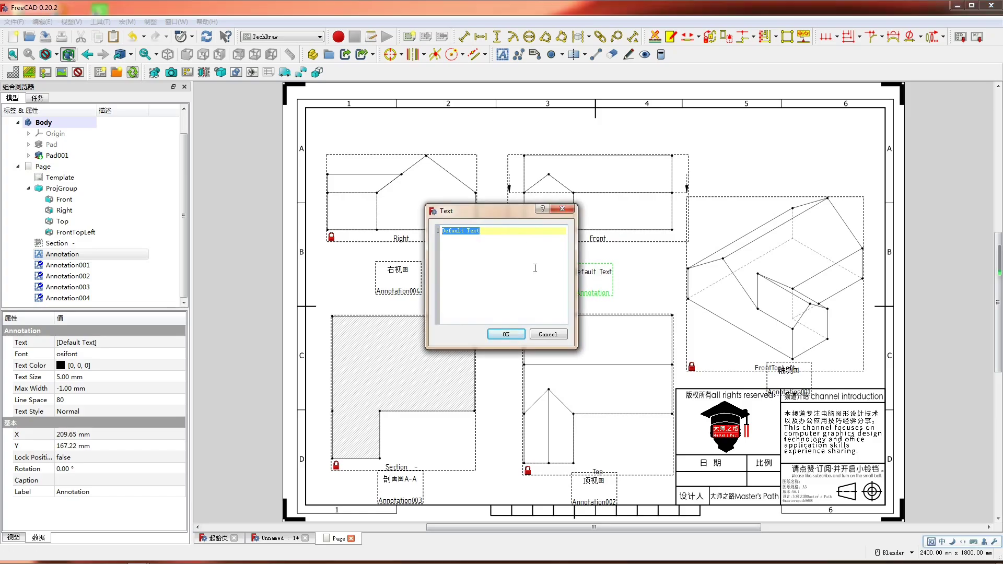
{"action": "type", "text": "前视图"}
{"action": "left_click", "coordinate": [506, 335]}
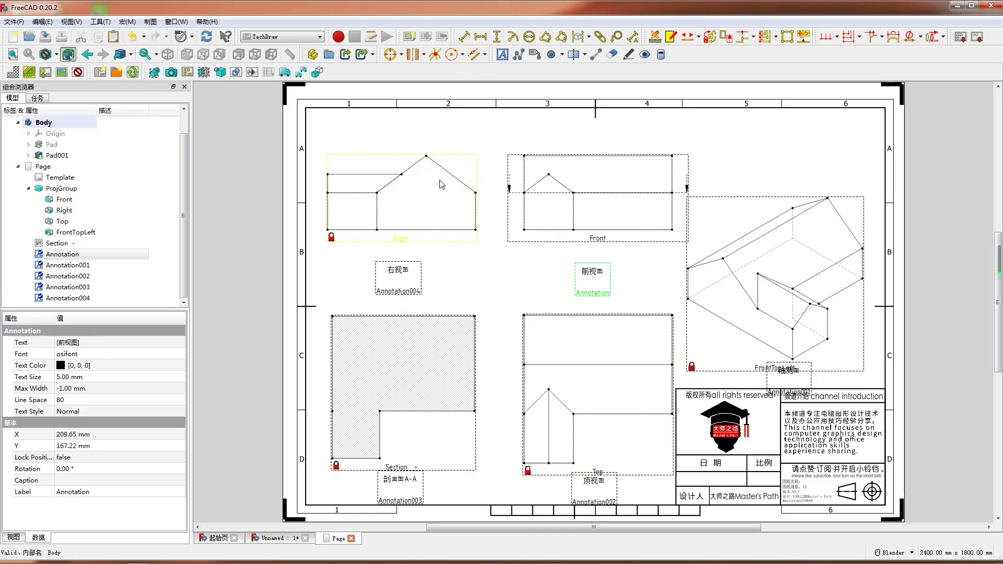
Set the identifier of the section view to A
{"action": "scroll", "coordinate": [450, 171], "scroll_direction": "up", "scroll_amount": 1}
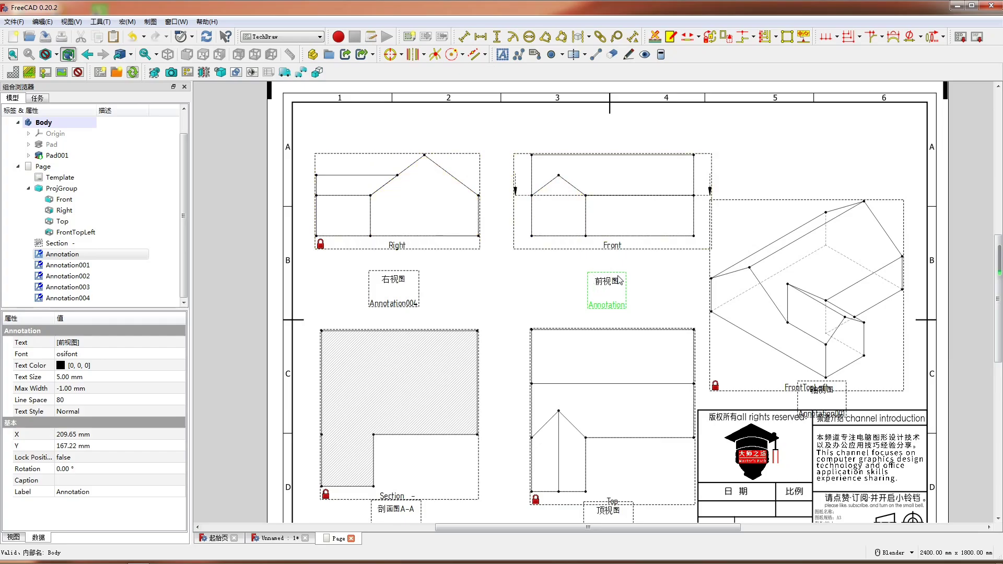
{"action": "left_click", "coordinate": [517, 196]}
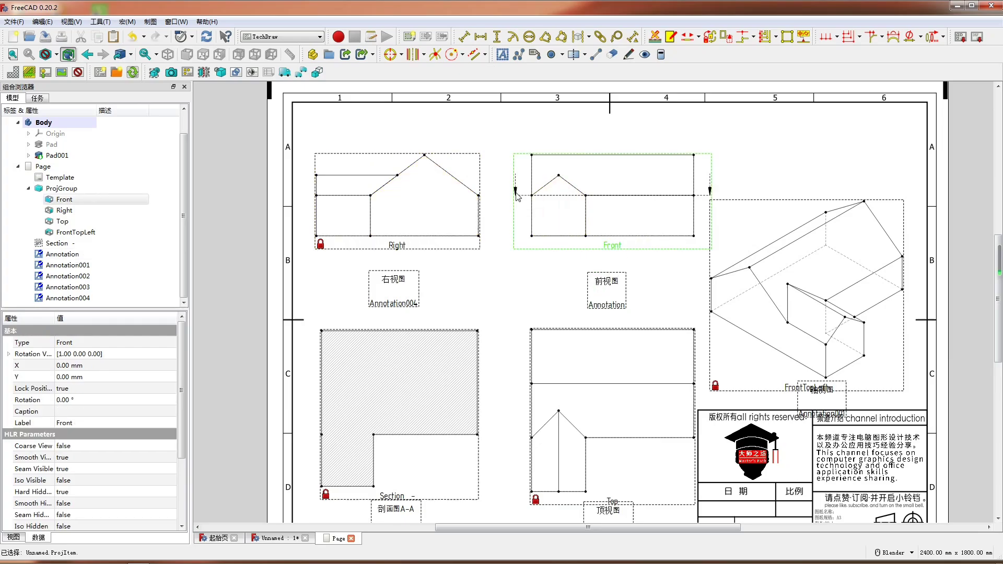
{"action": "left_click", "coordinate": [397, 500]}
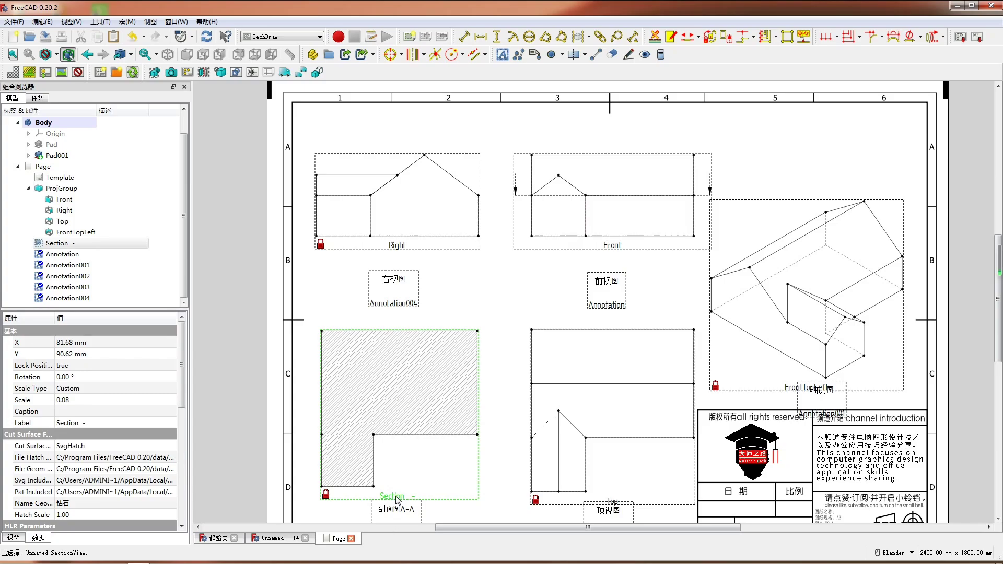
{"action": "double_click", "coordinate": [98, 243]}
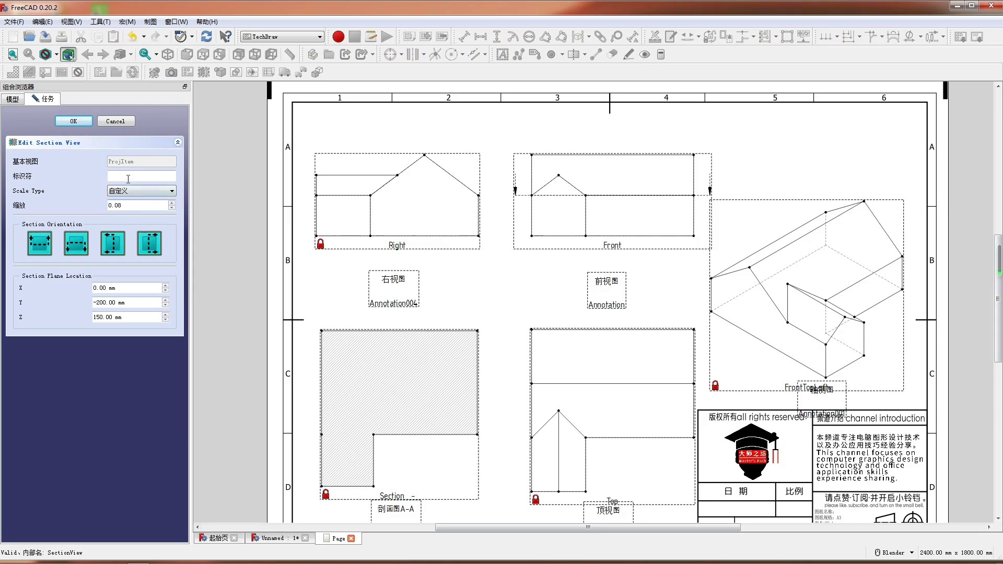
{"action": "left_click", "coordinate": [130, 177]}
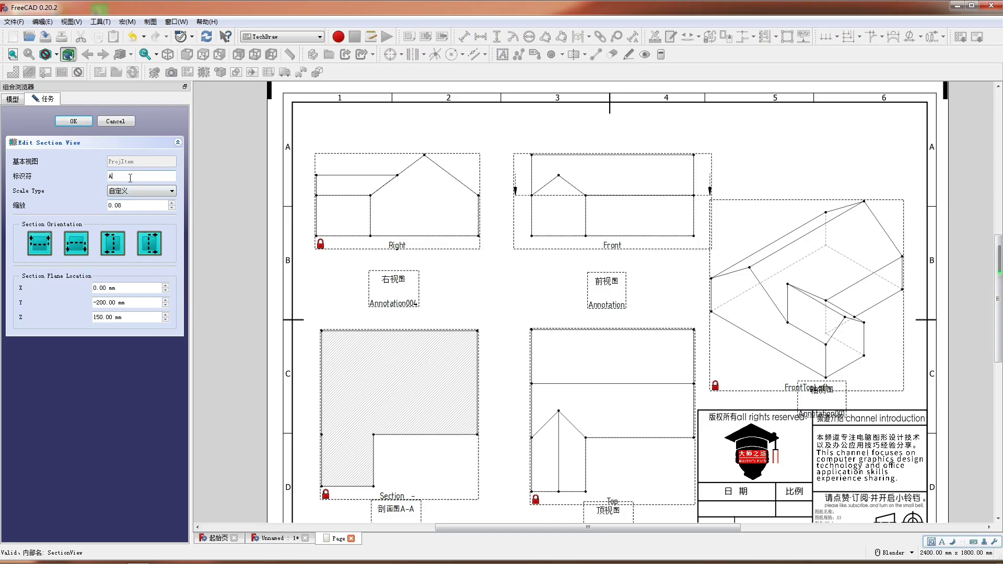
{"action": "type", "text": "A"}
{"action": "left_click", "coordinate": [80, 122]}
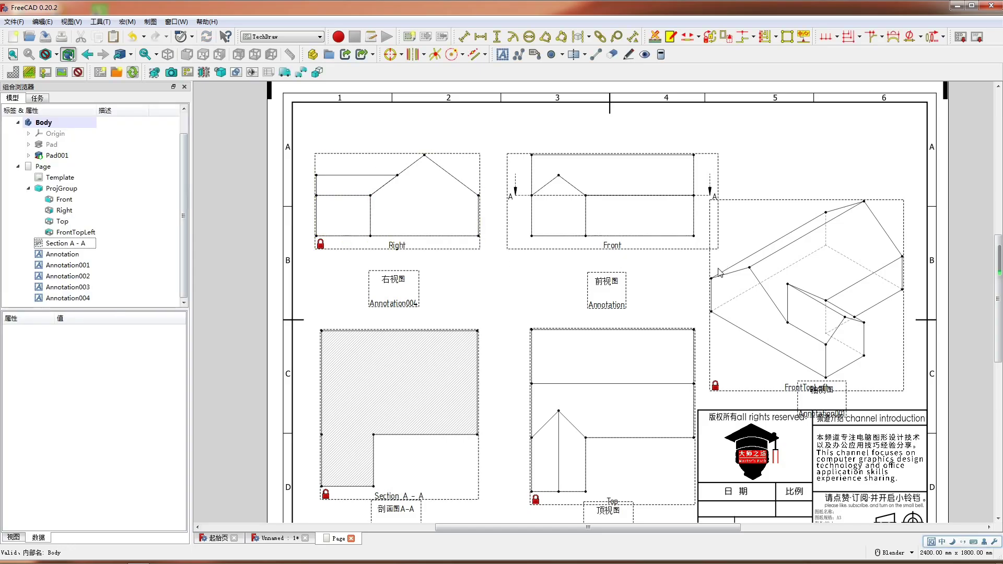
Add a horizontal length dimension to the top ridge edge of the Front view and place it above the view
{"action": "scroll", "coordinate": [544, 280], "scroll_direction": "down", "scroll_amount": 5}
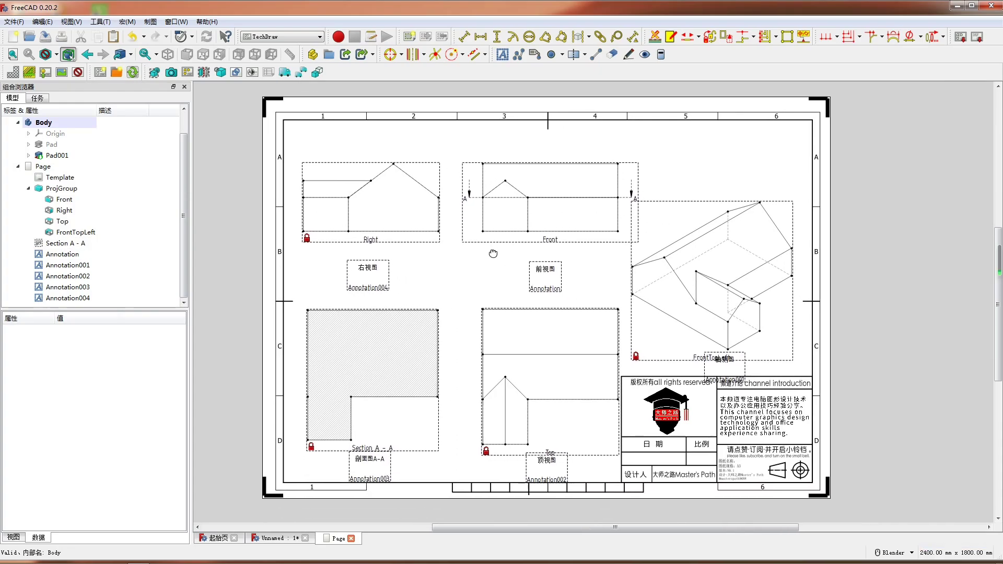
{"action": "scroll", "coordinate": [569, 253], "scroll_direction": "up", "scroll_amount": 2}
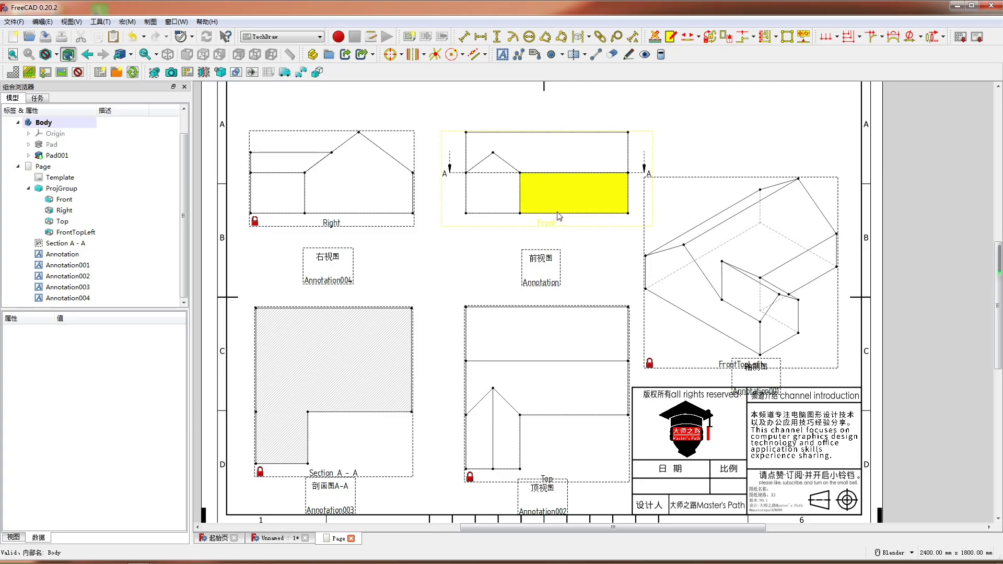
{"action": "left_click", "coordinate": [550, 133]}
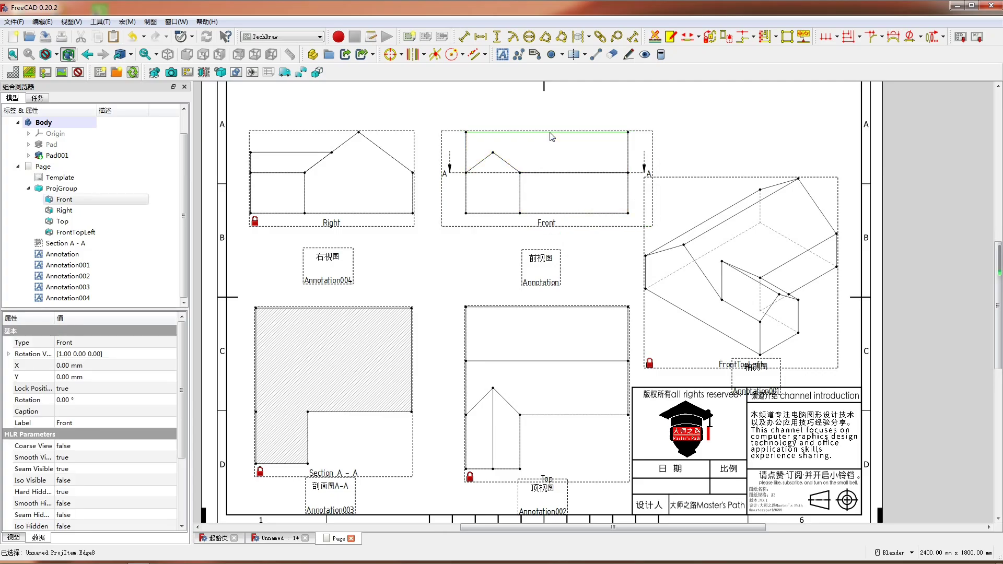
{"action": "left_click", "coordinate": [481, 37]}
{"action": "left_click_drag", "start_coordinate": [553, 132], "coordinate": [552, 119]}
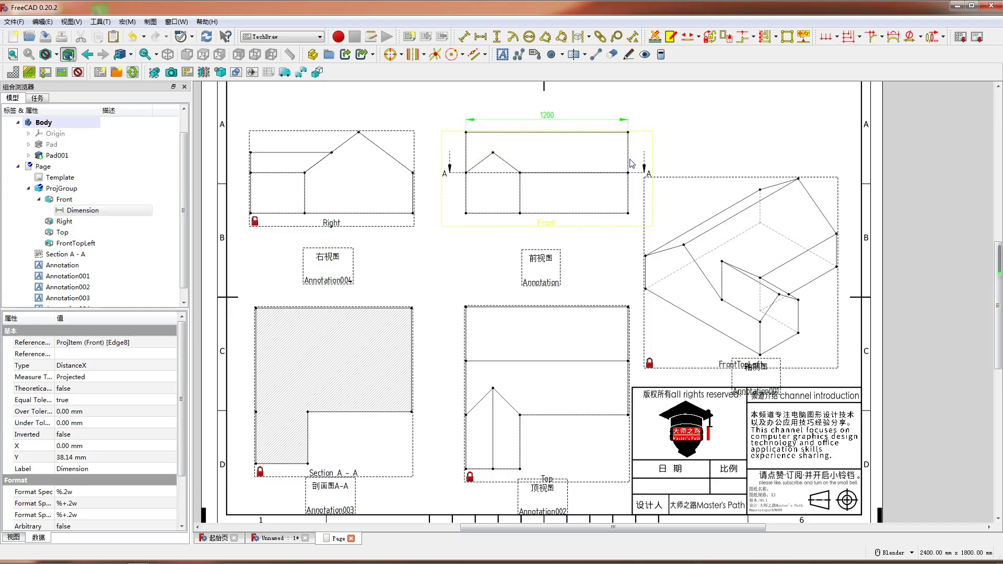
Add vertical dimensions in the Front view for the small gable's peak height and its wall height, placed on either side of the wall edge
{"action": "left_click", "coordinate": [492, 153]}
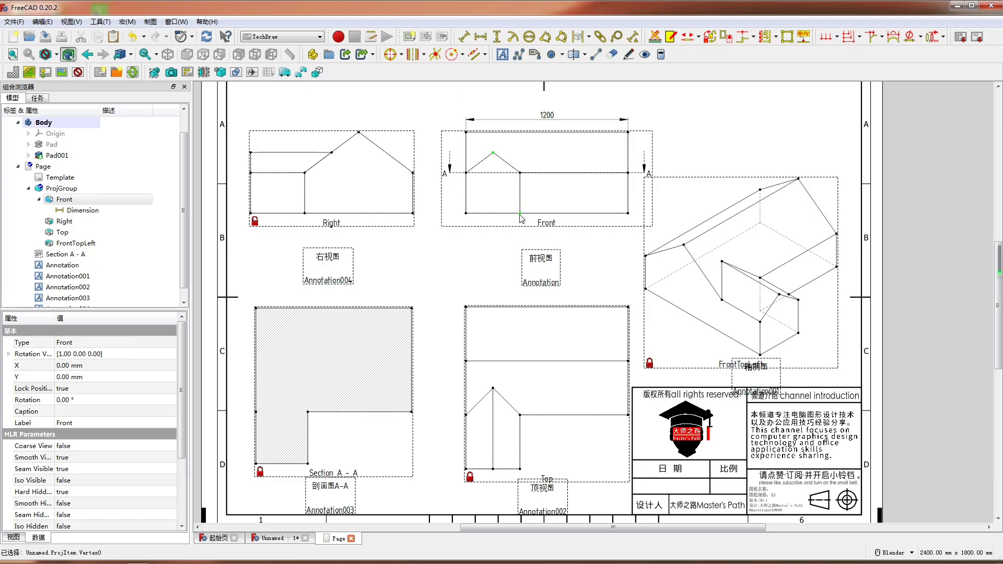
{"action": "left_click", "coordinate": [497, 36]}
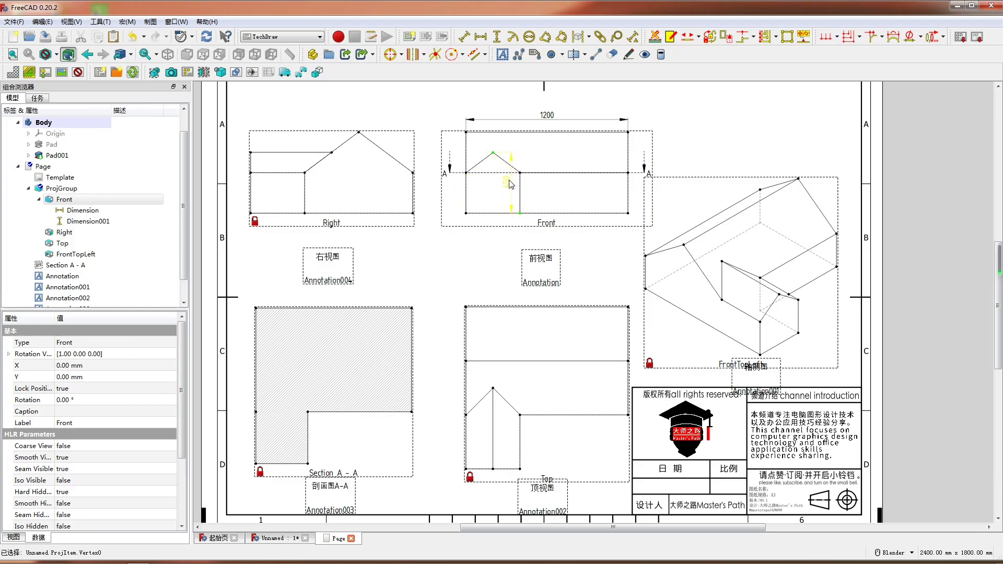
{"action": "left_click", "coordinate": [503, 184]}
{"action": "left_click_drag", "start_coordinate": [503, 186], "coordinate": [501, 184]}
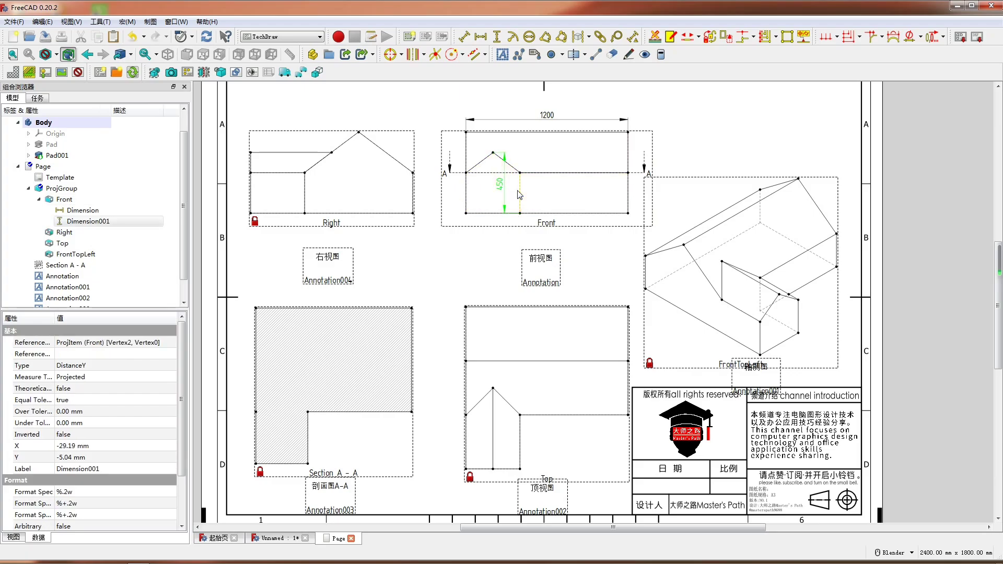
{"action": "left_click", "coordinate": [521, 195]}
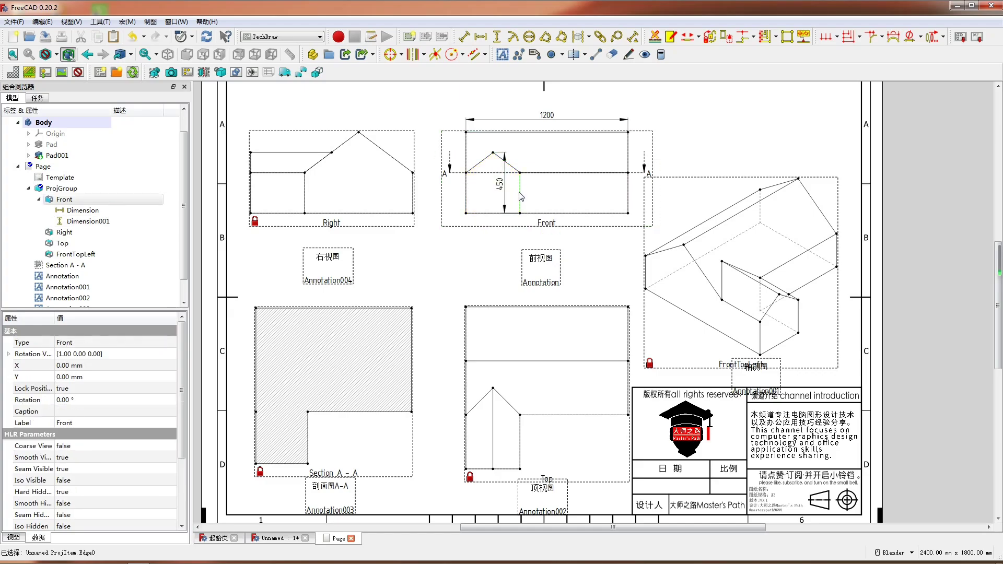
{"action": "left_click", "coordinate": [497, 36]}
{"action": "left_click", "coordinate": [531, 189]}
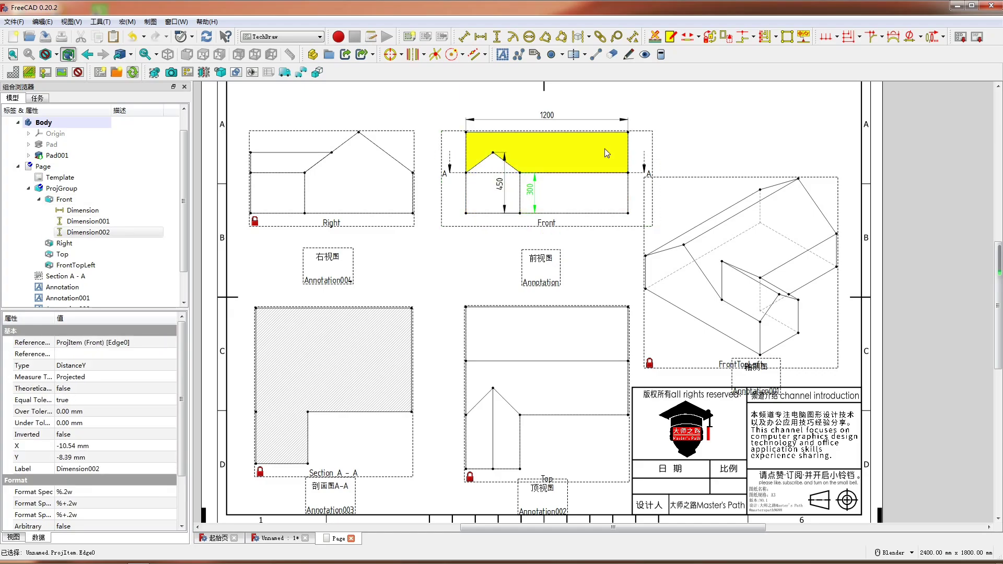
Dimension the Front view's overall height outside its right edge and the right wall's height just inside that edge
{"action": "left_click", "coordinate": [633, 137]}
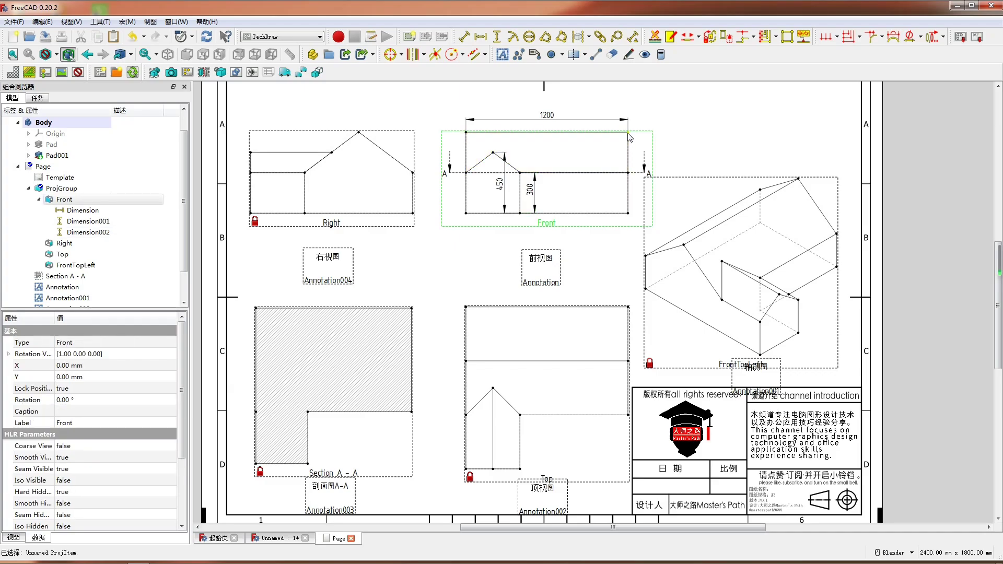
{"action": "left_click", "coordinate": [629, 132]}
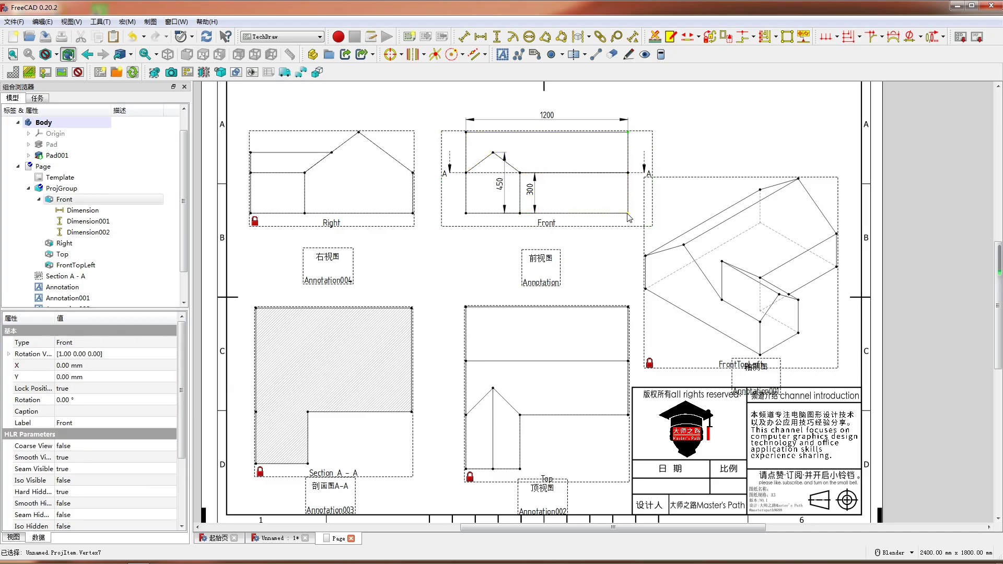
{"action": "left_click", "coordinate": [628, 213], "text": "ctrl"}
{"action": "key", "text": "v"}
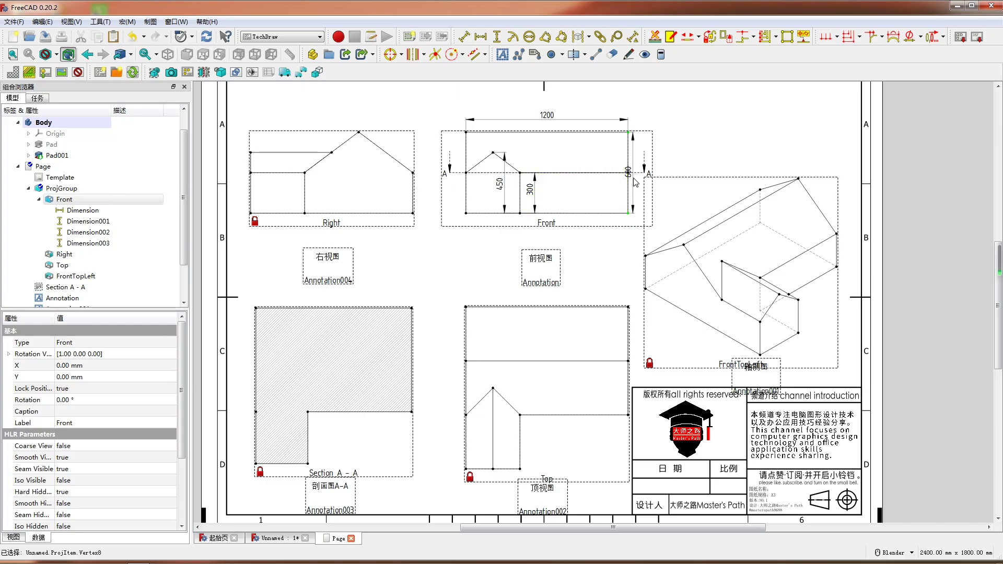
{"action": "left_click_drag", "start_coordinate": [629, 172], "coordinate": [635, 173]}
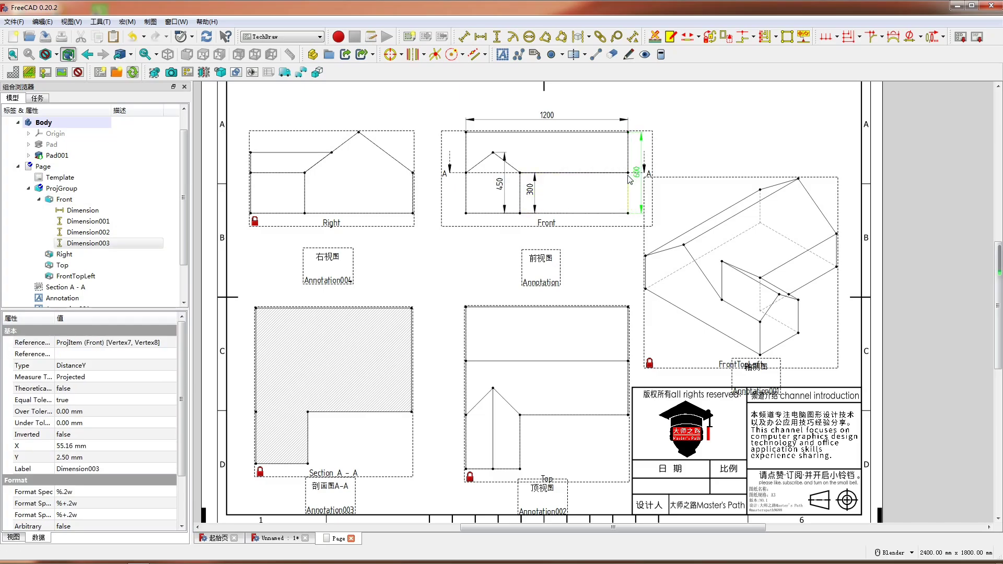
{"action": "left_click", "coordinate": [628, 181]}
{"action": "key", "text": "v"}
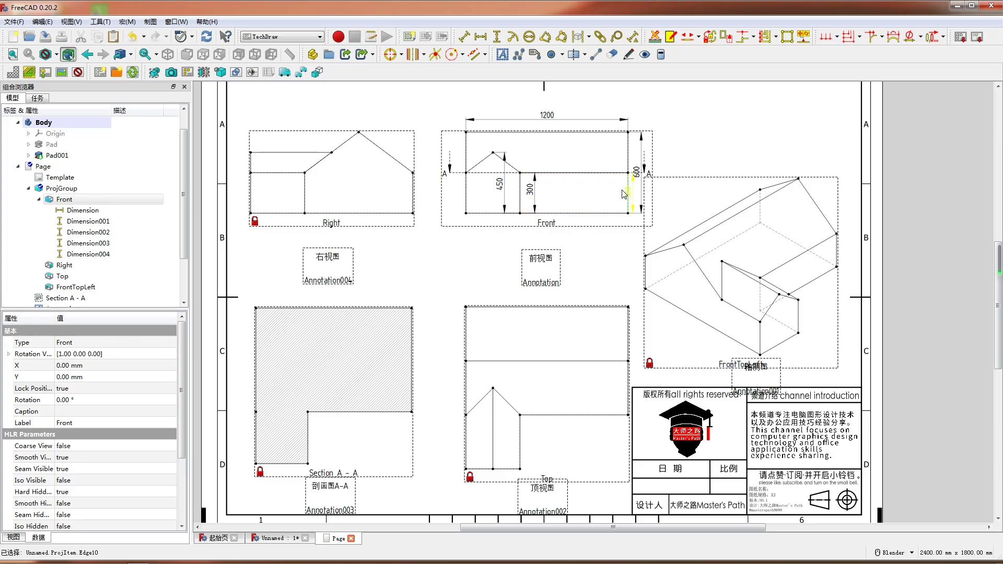
{"action": "left_click_drag", "start_coordinate": [634, 196], "coordinate": [618, 197]}
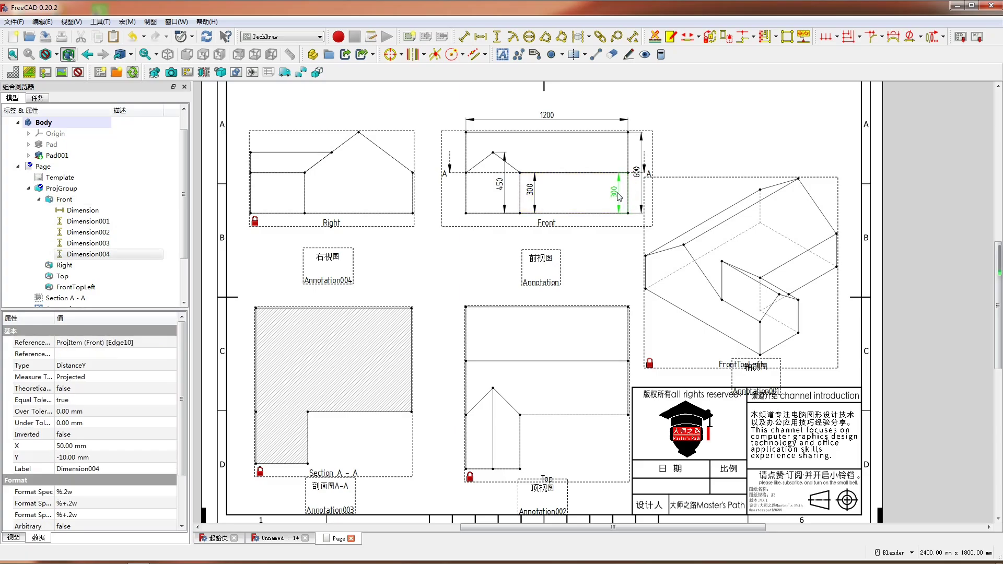
Add vertical dimensions in the Right view for the right wall's height and the main roof peak's height, placed inside the outline
{"action": "left_click", "coordinate": [413, 193]}
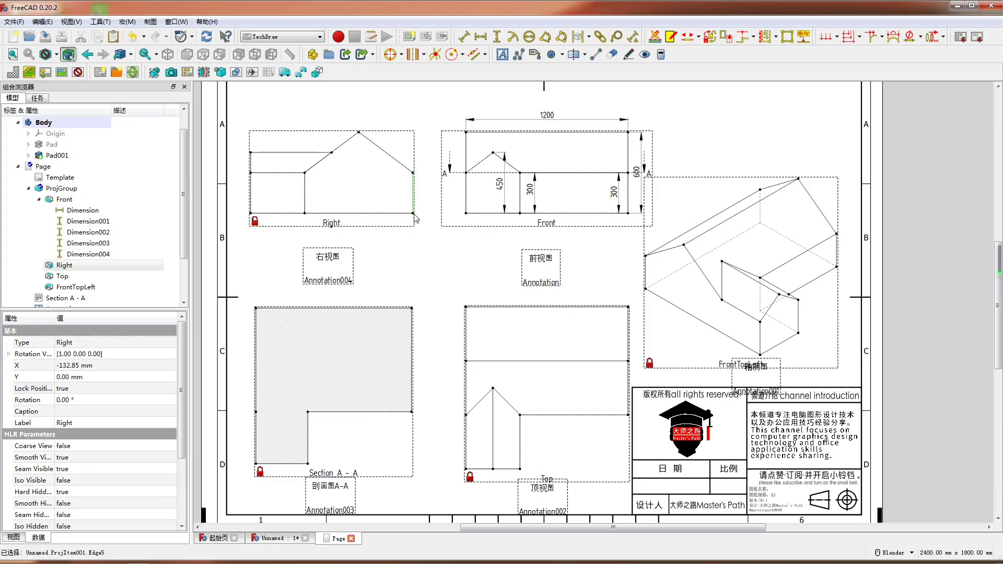
{"action": "key", "text": "v"}
{"action": "left_click_drag", "start_coordinate": [413, 194], "coordinate": [402, 196]}
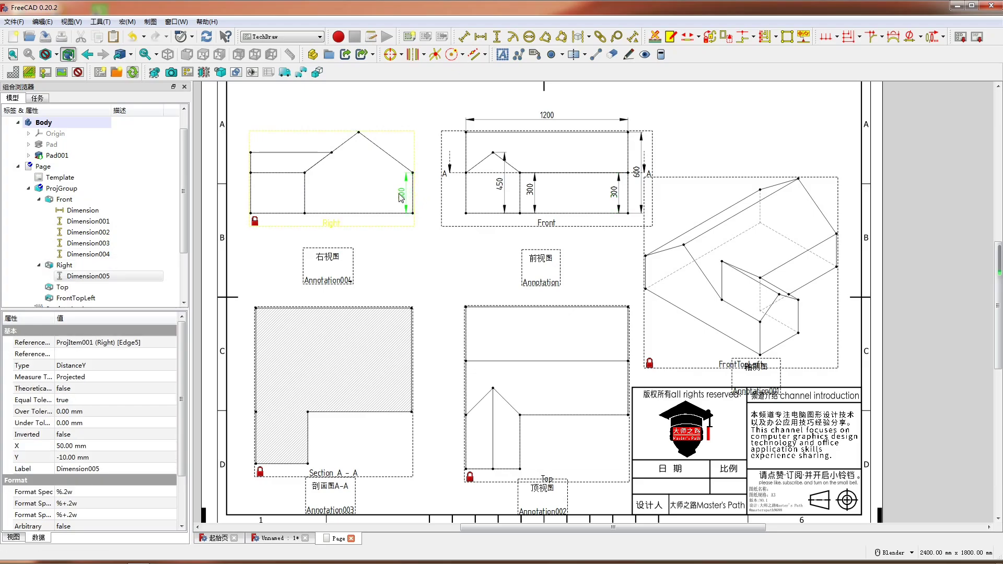
{"action": "left_click", "coordinate": [359, 133]}
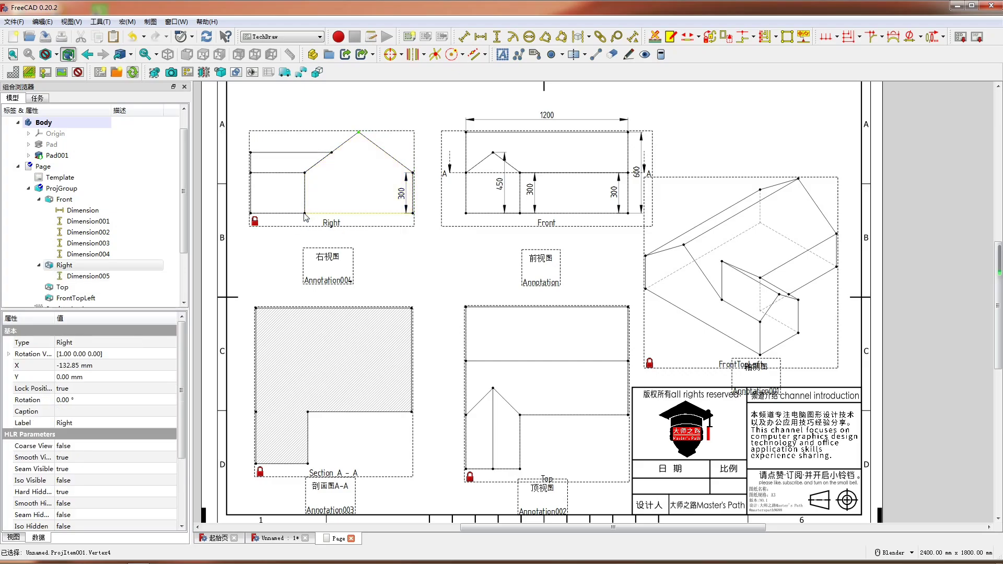
{"action": "key", "text": "v"}
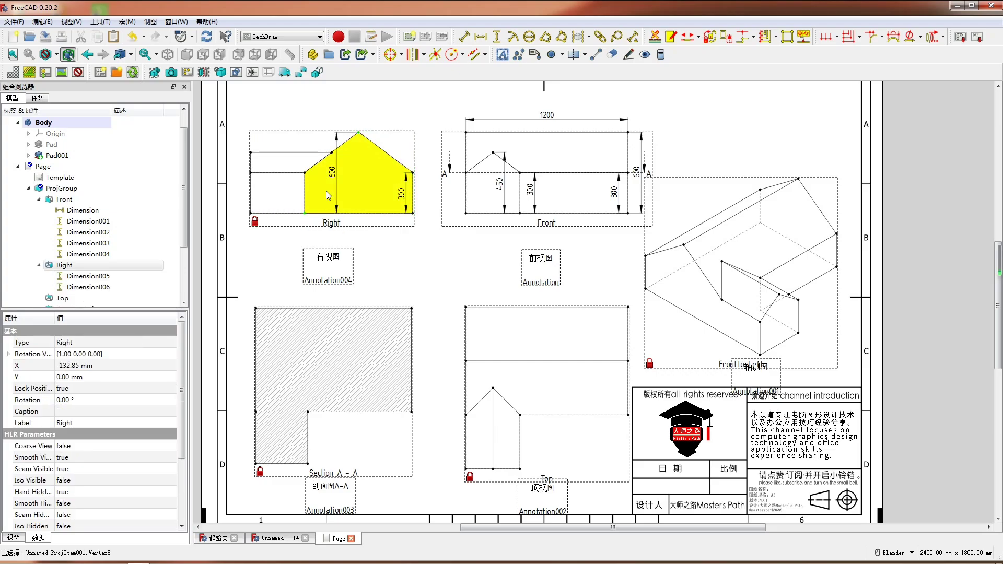
{"action": "left_click_drag", "start_coordinate": [336, 176], "coordinate": [356, 179]}
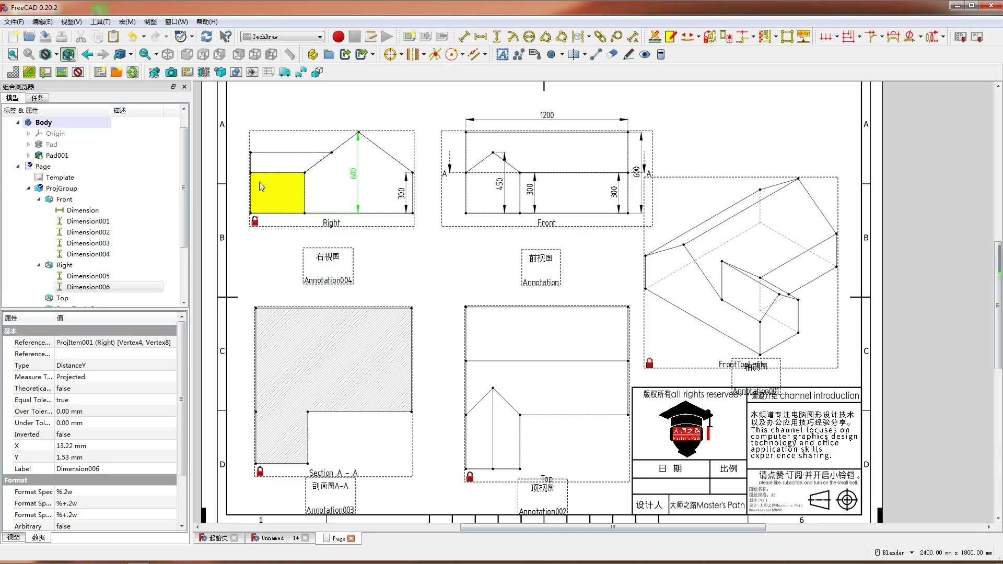
Add a vertical dimension for the lower extension's full height in the Right view and place it outside the left edge
{"action": "left_click", "coordinate": [251, 152]}
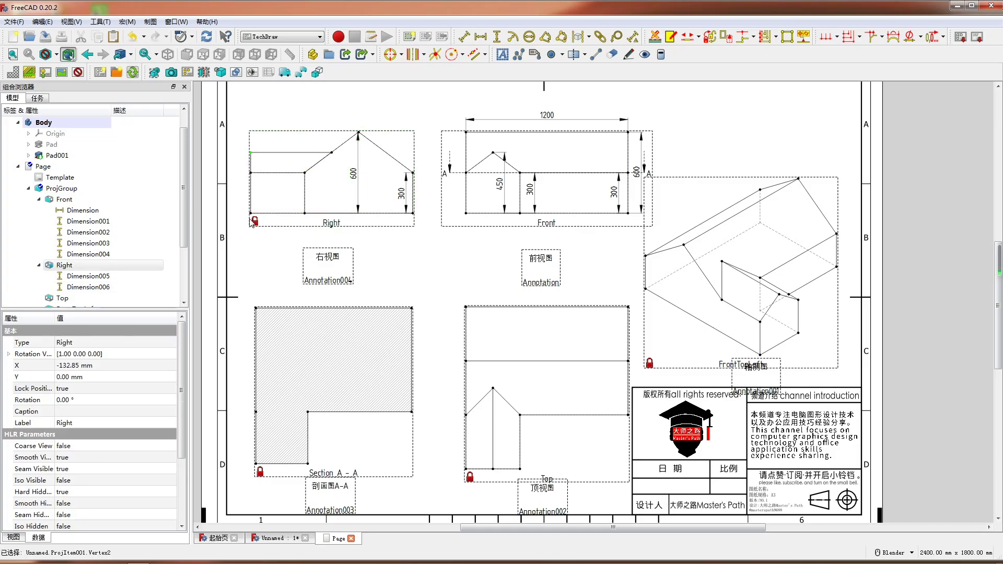
{"action": "left_click", "coordinate": [497, 36]}
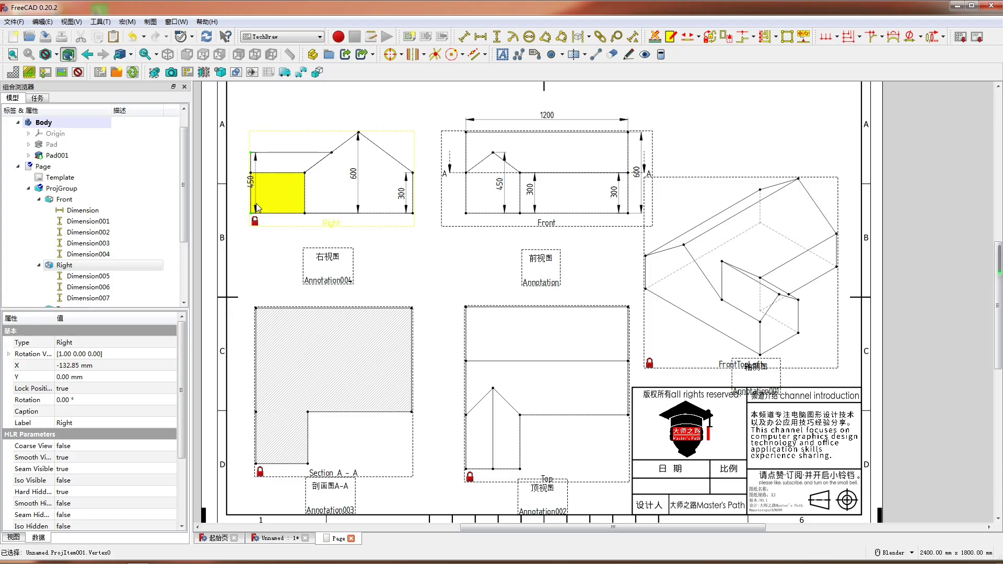
{"action": "left_click", "coordinate": [248, 187]}
{"action": "left_click_drag", "start_coordinate": [249, 187], "coordinate": [245, 188]}
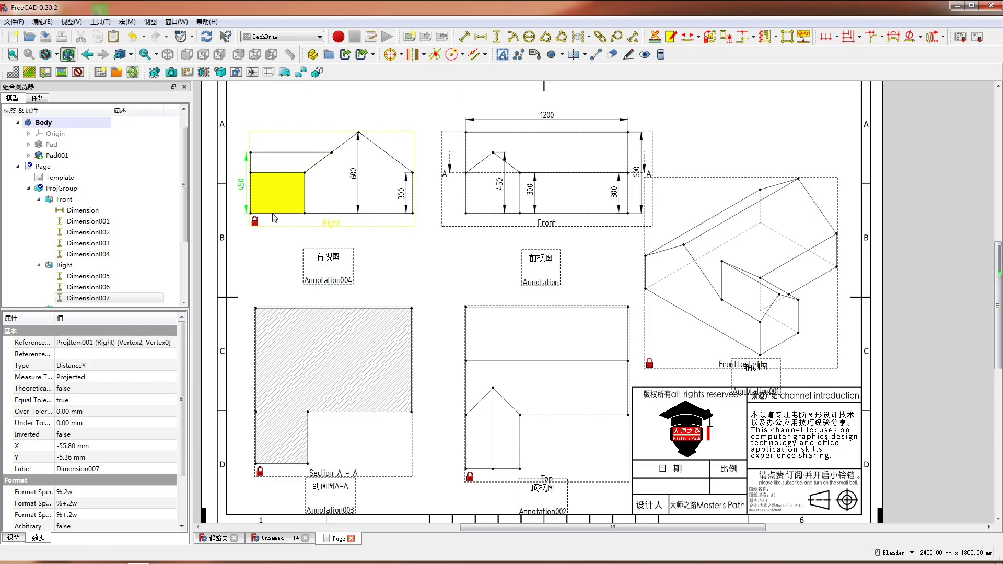
Add a horizontal dimension between the Right view's two outer bottom corners and place it below the base line
{"action": "left_click", "coordinate": [251, 214]}
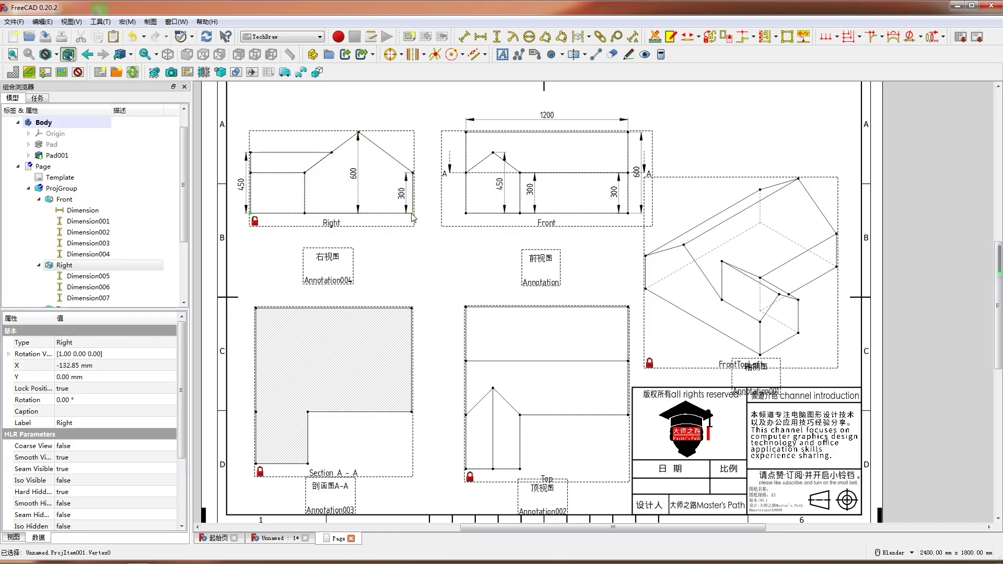
{"action": "key", "text": "shift+h"}
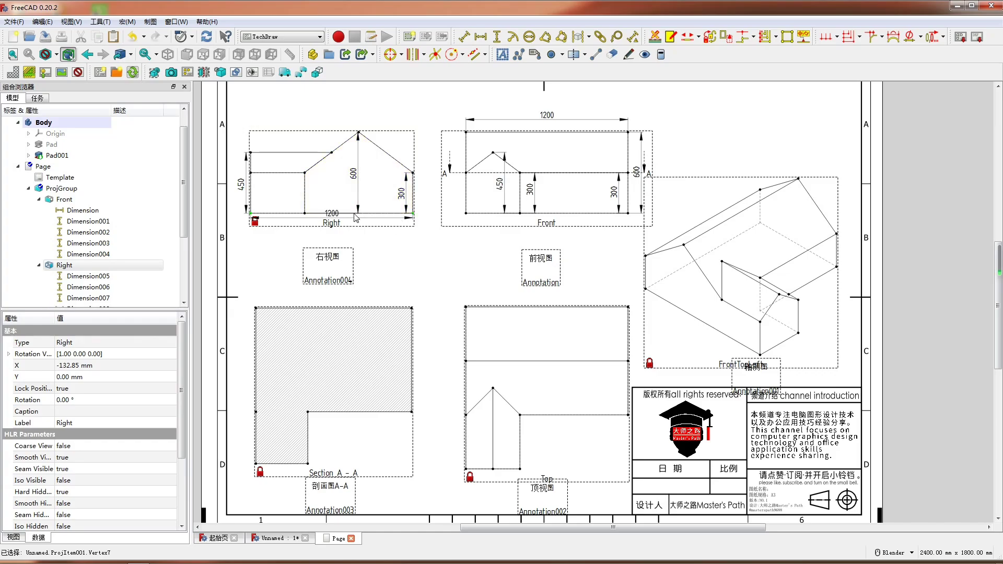
{"action": "left_click_drag", "start_coordinate": [336, 214], "coordinate": [338, 224]}
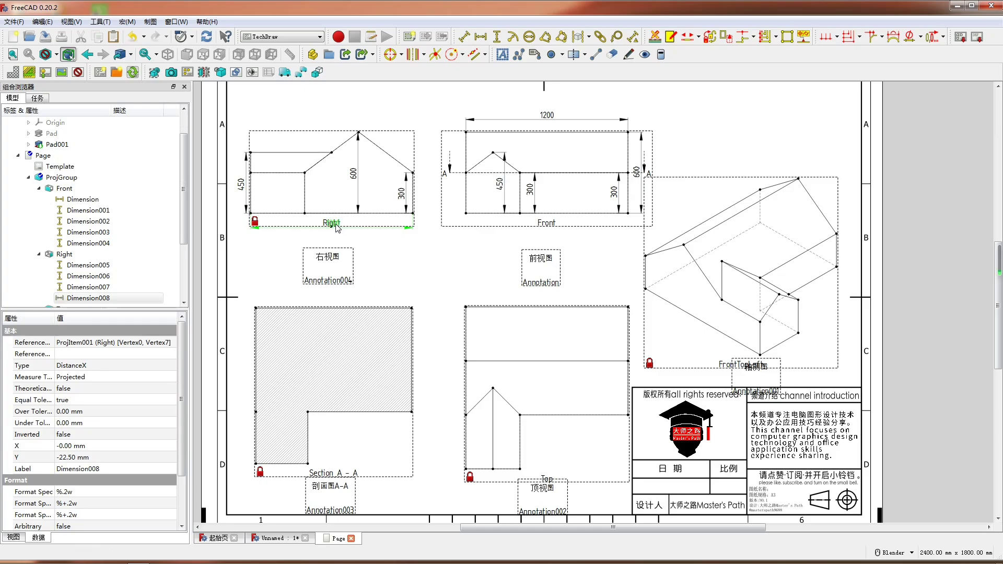
Add horizontal dimensions in the Section A-A view for the notch's horizontal edge and the bottom edge, each placed below its edge
{"action": "left_click", "coordinate": [339, 412]}
{"action": "key", "text": "shift+h"}
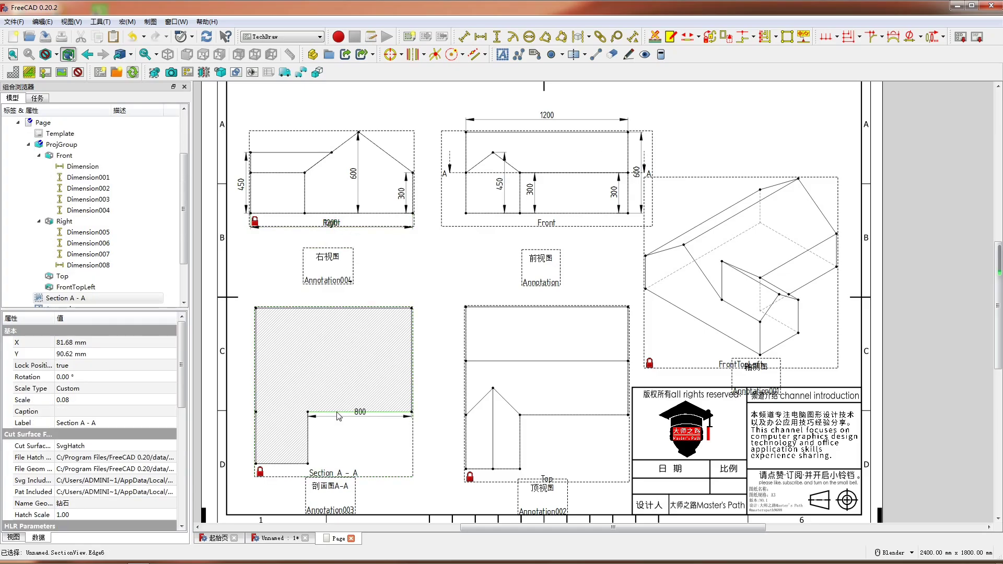
{"action": "left_click_drag", "start_coordinate": [358, 417], "coordinate": [358, 426]}
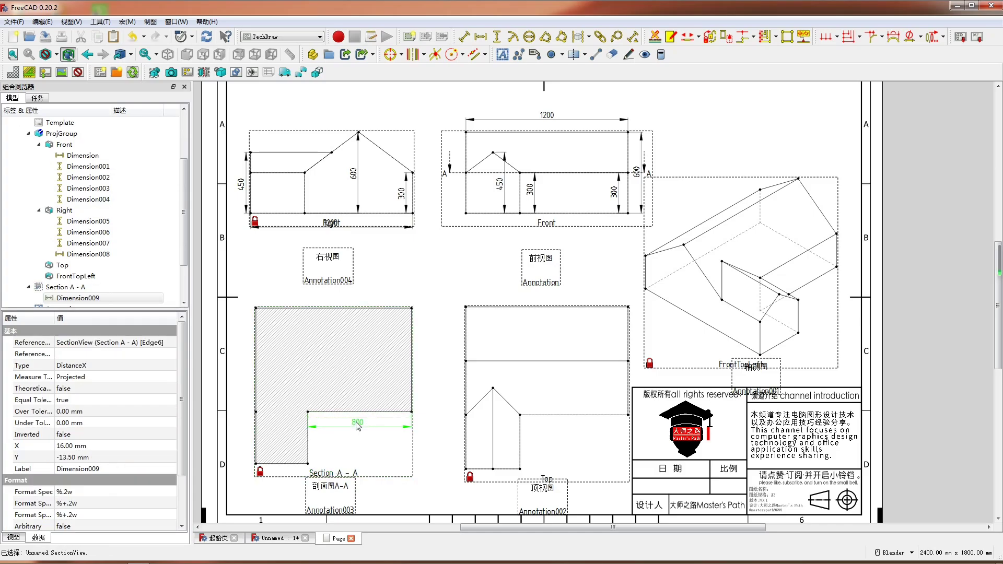
{"action": "left_click", "coordinate": [284, 463]}
{"action": "key", "text": "shift+h"}
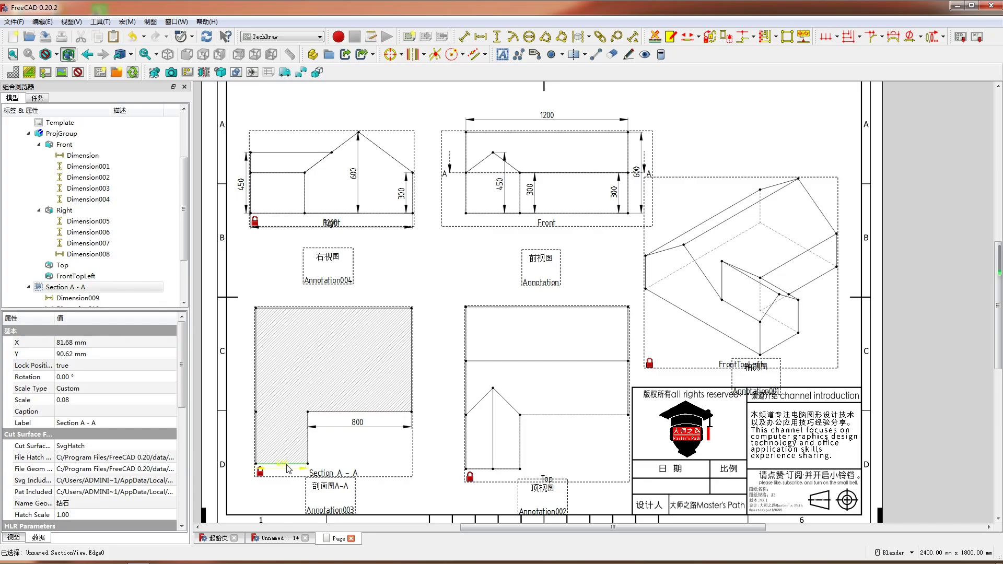
{"action": "left_click_drag", "start_coordinate": [289, 471], "coordinate": [290, 473]}
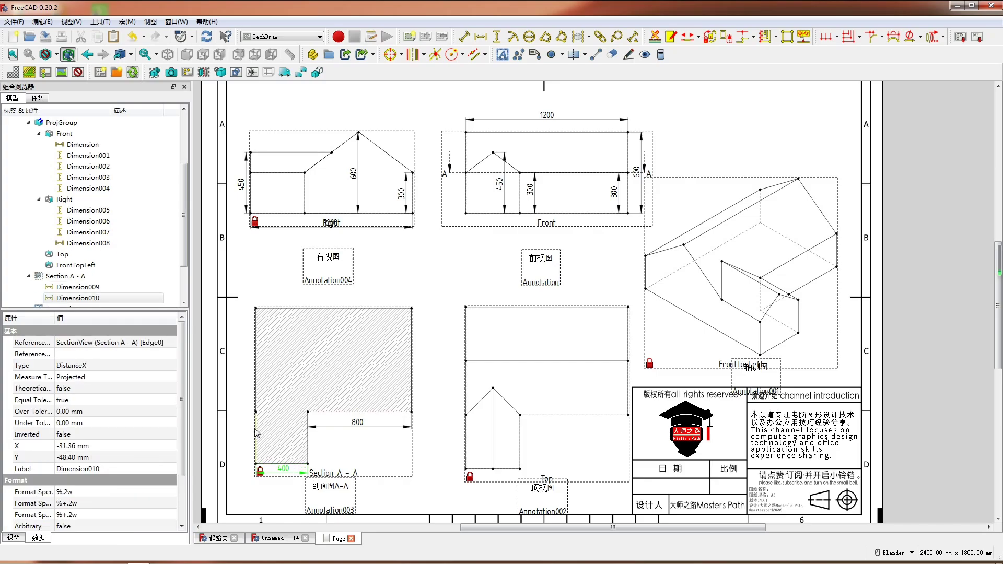
Try to add a vertical dimension from the two collinear left edges of the Section A-A view
{"action": "left_click", "coordinate": [256, 402]}
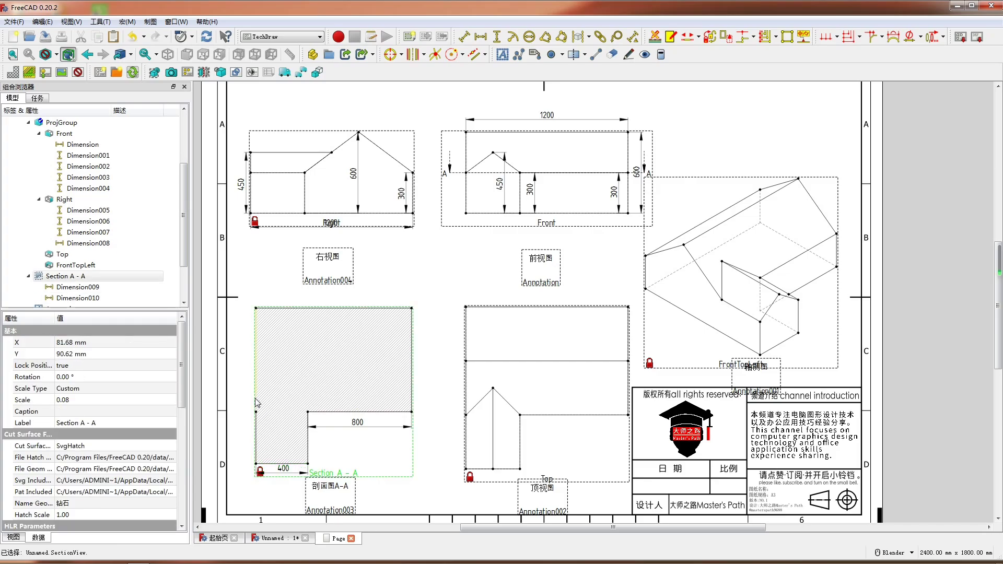
{"action": "left_click", "coordinate": [257, 442]}
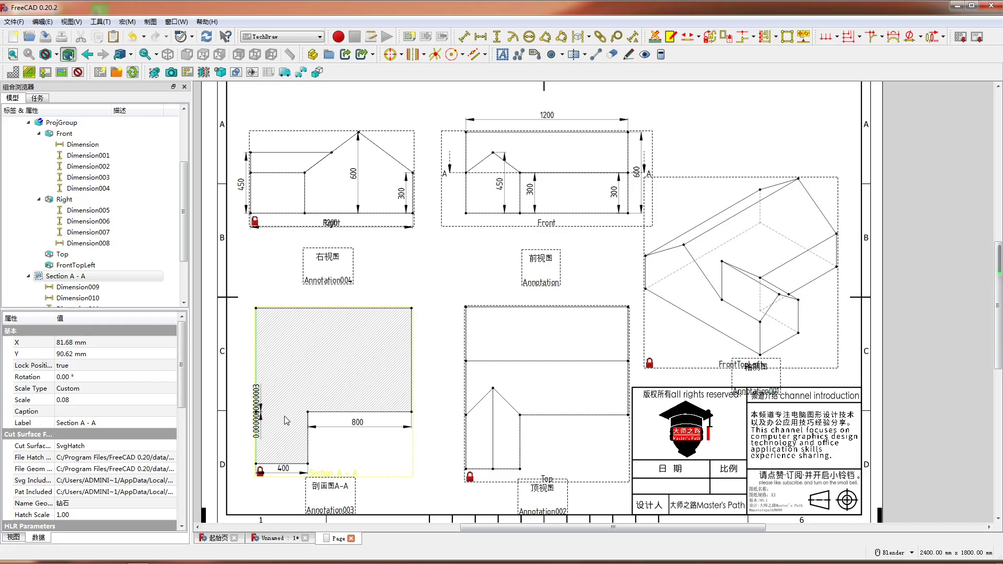
{"action": "key", "text": "ctrl+z"}
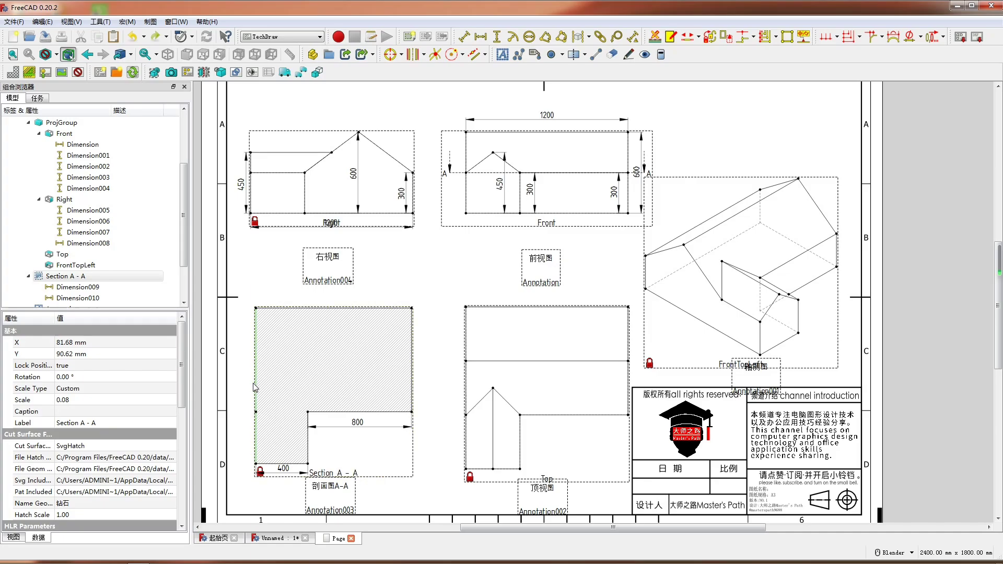
{"action": "key", "text": "ctrl+y"}
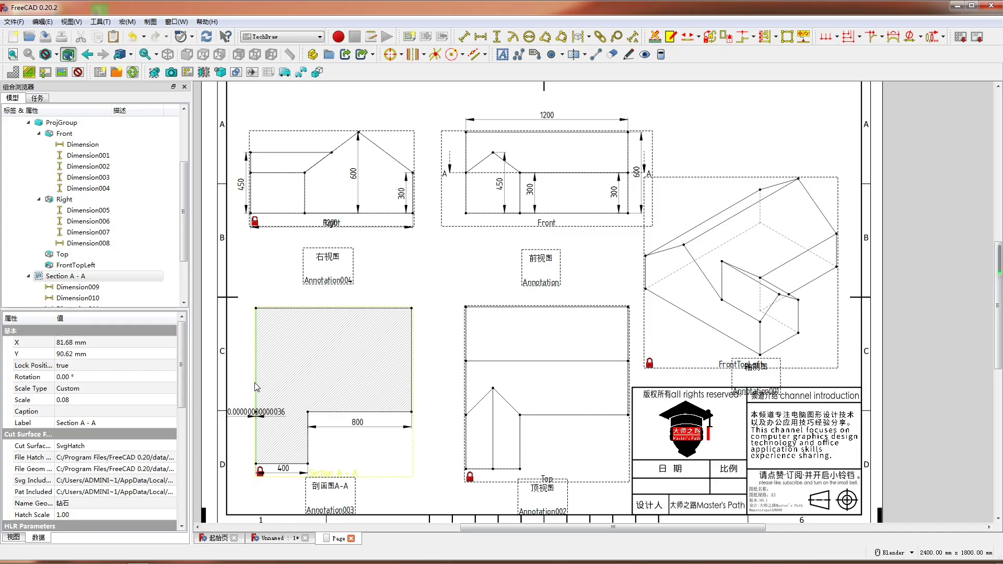
{"action": "key", "text": "ctrl+z"}
{"action": "key", "text": "shift+v"}
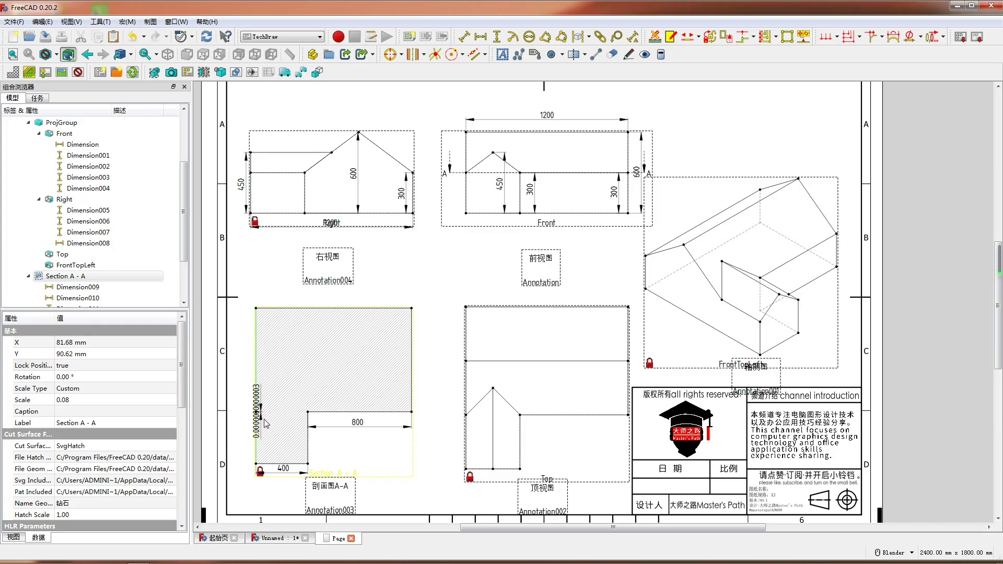
{"action": "key", "text": "ctrl+z"}
{"action": "left_click", "coordinate": [407, 470]}
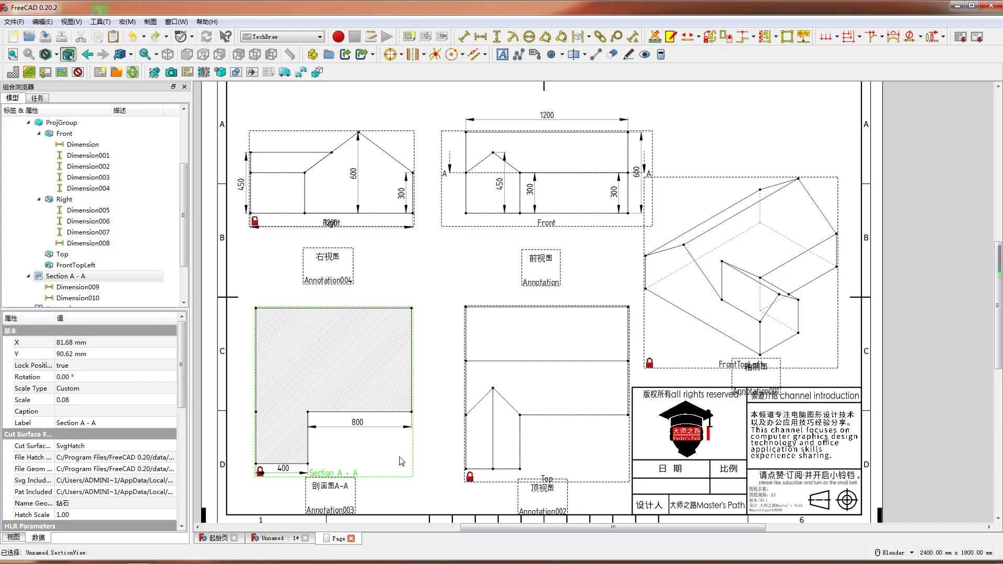
Add a vertical dimension to the Section A-A view's right edge and place it outside the outline
{"action": "left_click", "coordinate": [412, 353]}
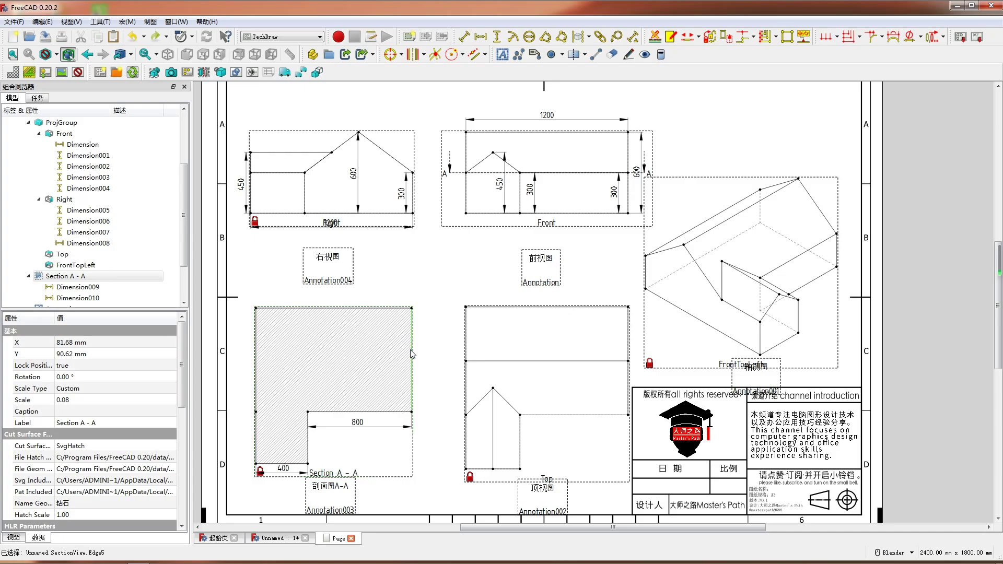
{"action": "key", "text": "shift+v"}
{"action": "left_click_drag", "start_coordinate": [412, 357], "coordinate": [419, 357]}
Add a vertical dimension between the Section A-A view's upper and lower left corners and place it outside the left edge
{"action": "left_click", "coordinate": [256, 309]}
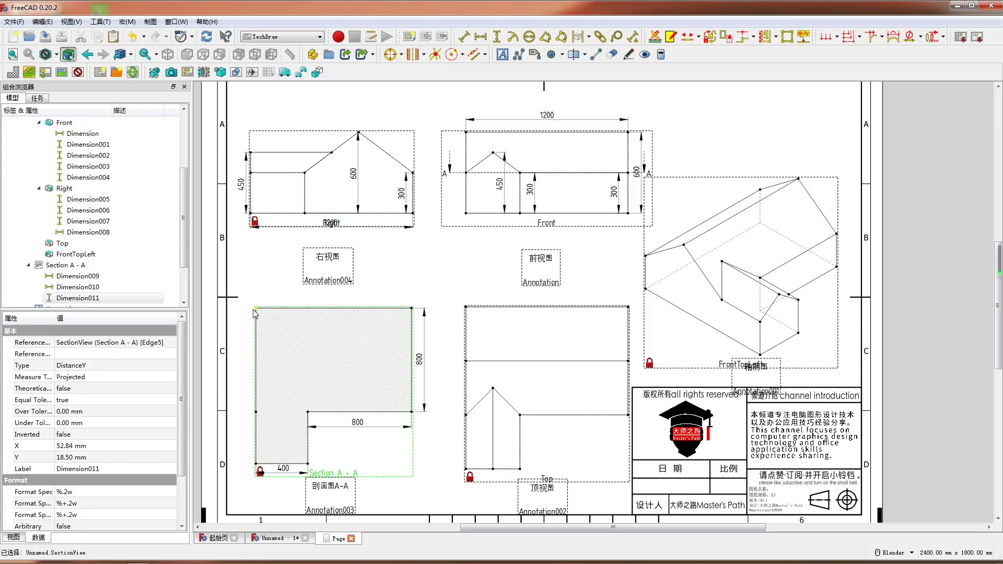
{"action": "left_click", "coordinate": [256, 466], "text": "ctrl"}
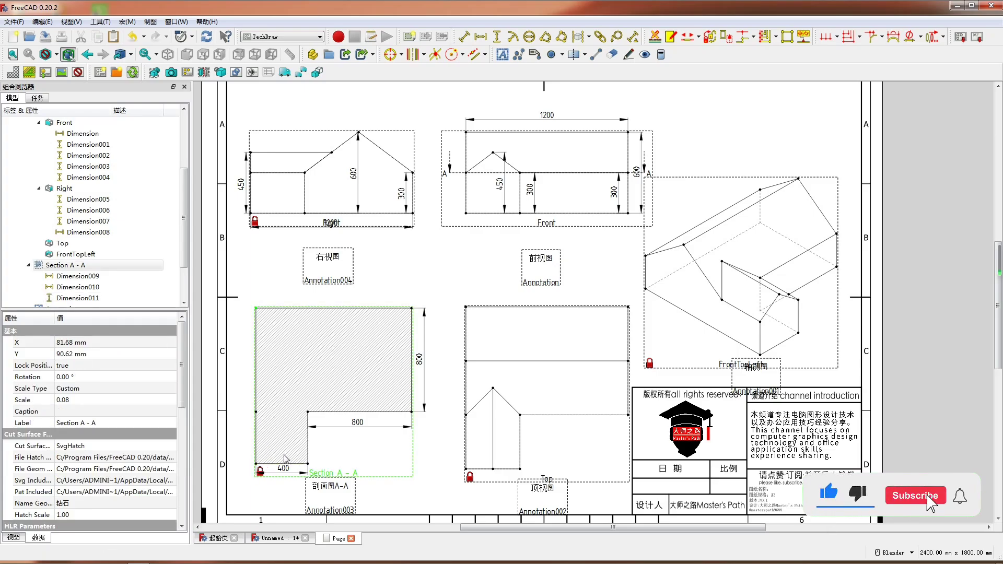
{"action": "left_click", "coordinate": [256, 464], "text": "ctrl"}
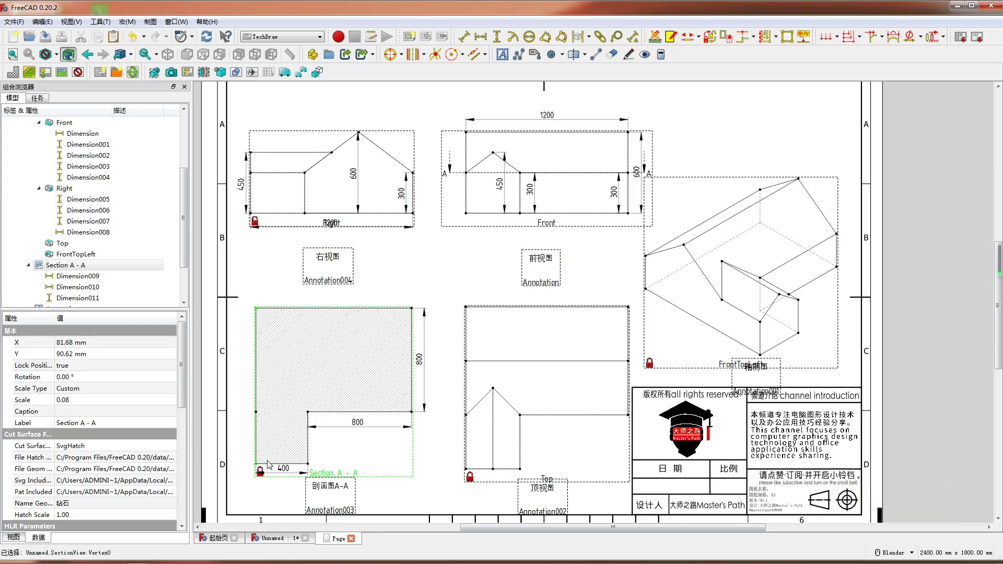
{"action": "key", "text": "v"}
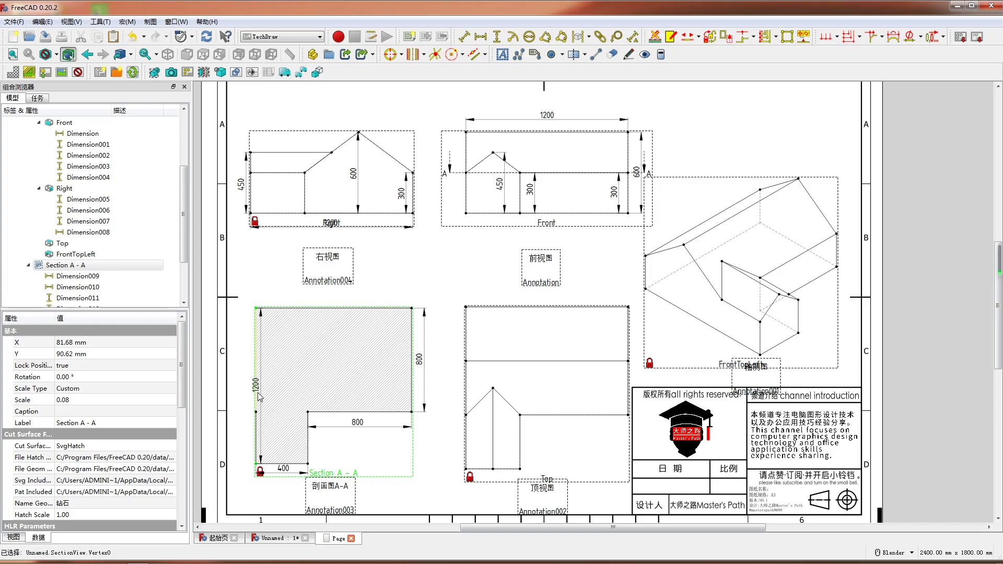
{"action": "left_click_drag", "start_coordinate": [258, 391], "coordinate": [247, 393]}
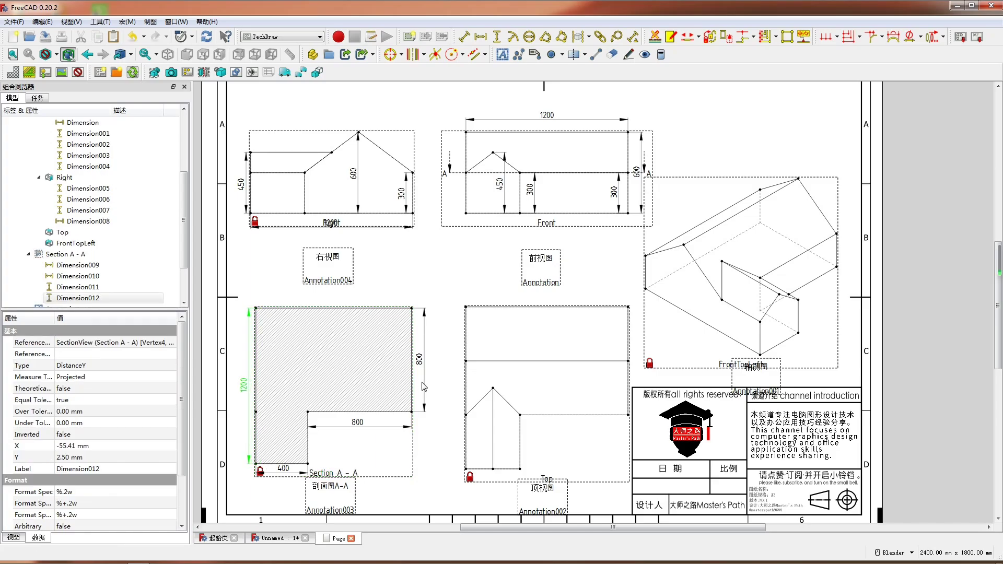
Add vertical dimensions in the Top view for the extension's right edge and its ridge line
{"action": "left_click", "coordinate": [556, 447]}
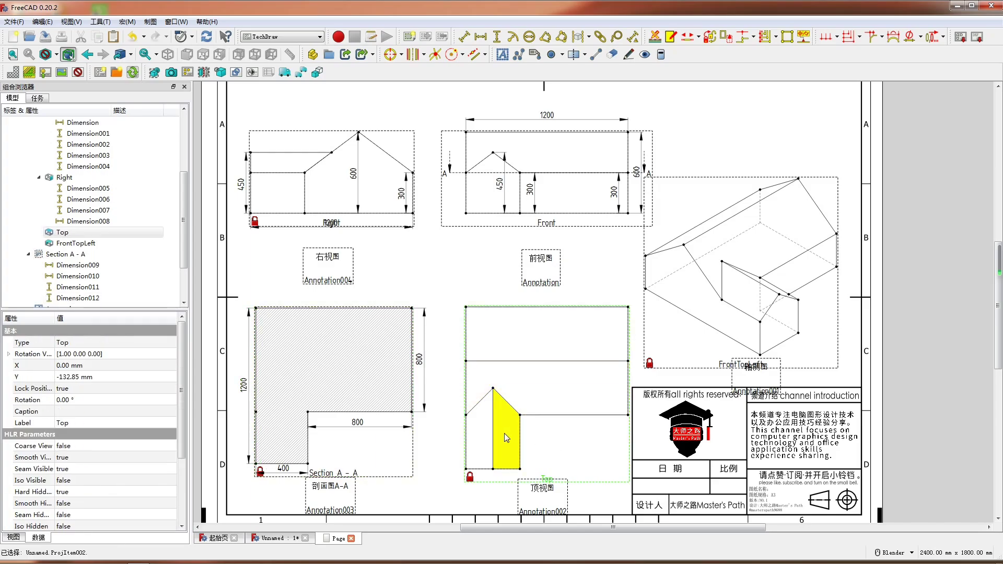
{"action": "left_click", "coordinate": [520, 437]}
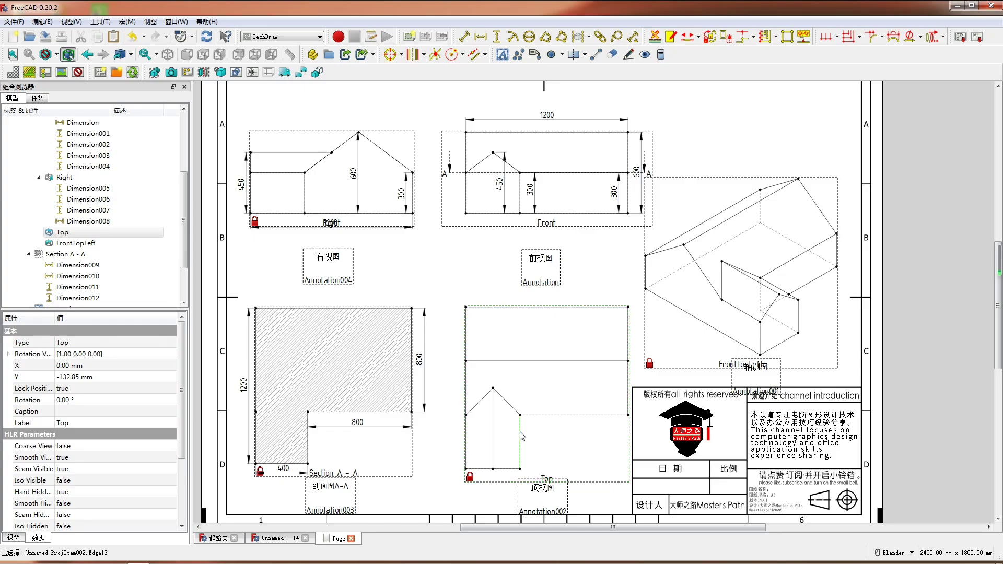
{"action": "key", "text": "v"}
{"action": "left_click", "coordinate": [492, 413]}
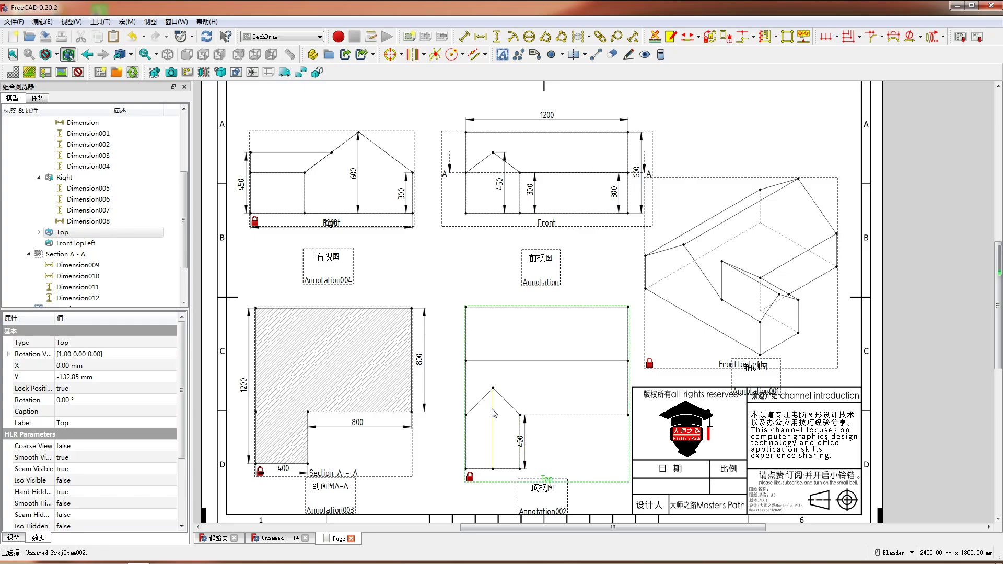
{"action": "key", "text": "v"}
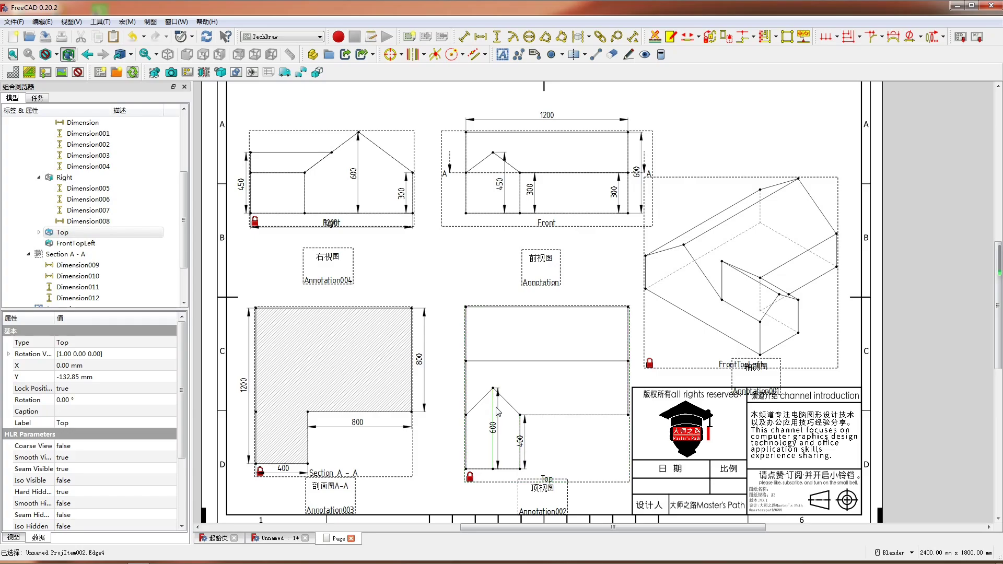
Add horizontal dimensions in the Top view for the main roof's lower edge beside the extension and for the full upper edge
{"action": "left_click", "coordinate": [554, 416]}
{"action": "key", "text": "h"}
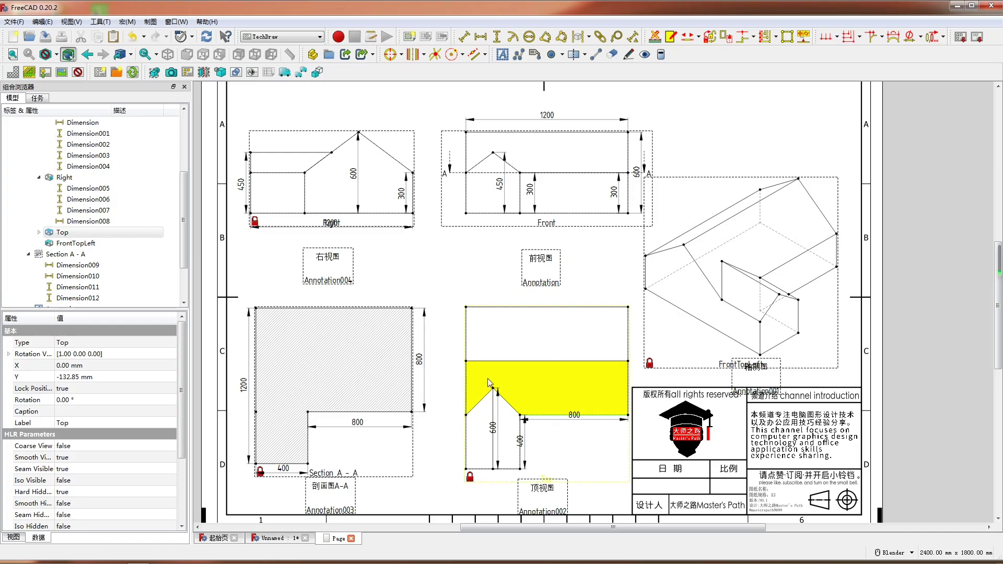
{"action": "left_click", "coordinate": [629, 378]}
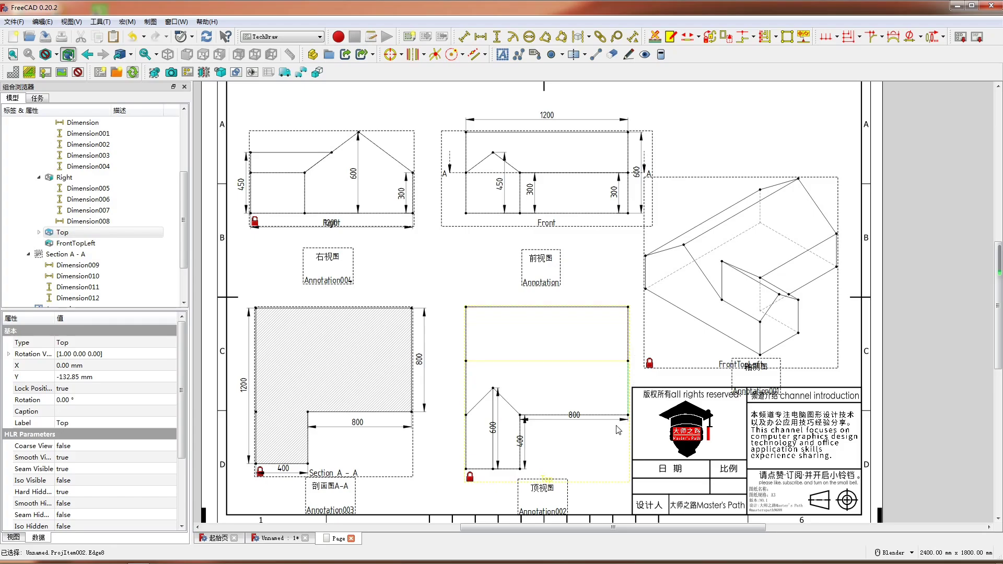
{"action": "left_click", "coordinate": [560, 309]}
{"action": "left_click", "coordinate": [558, 307]}
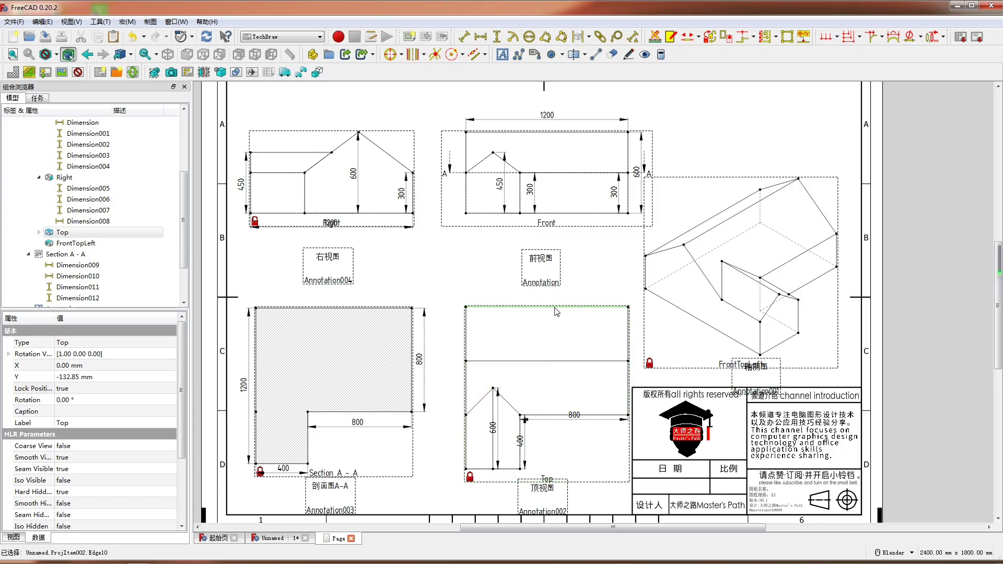
{"action": "left_click", "coordinate": [481, 37]}
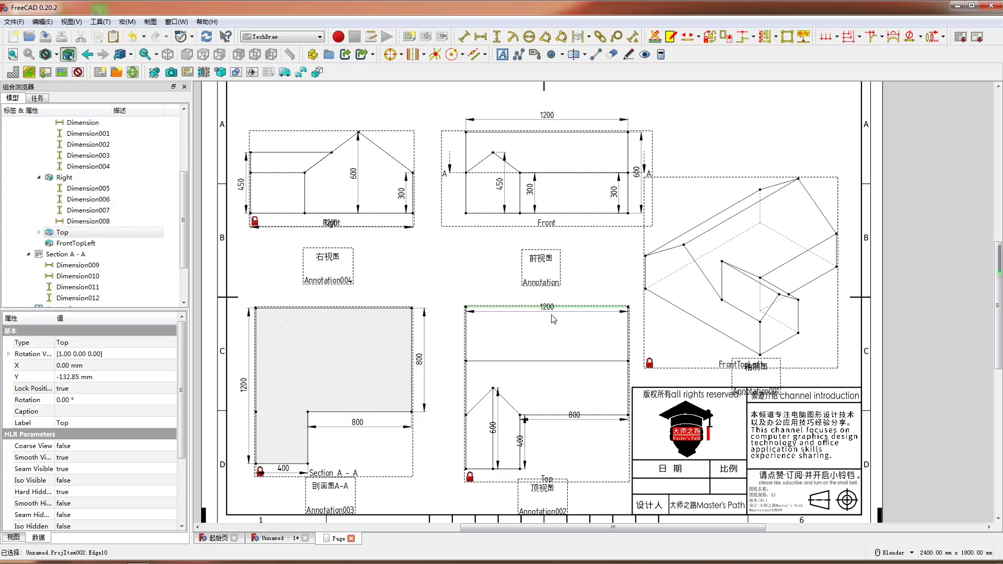
Add a vertical dimension between the Top view's upper and lower left corners and place it outside the left edge
{"action": "left_click", "coordinate": [466, 308]}
{"action": "key", "text": "v"}
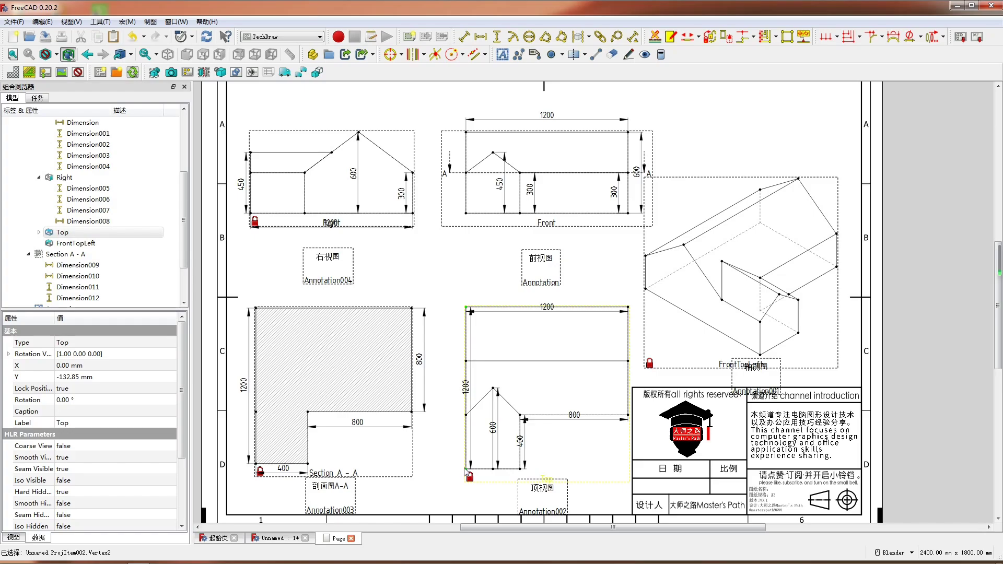
{"action": "left_click_drag", "start_coordinate": [469, 391], "coordinate": [455, 392]}
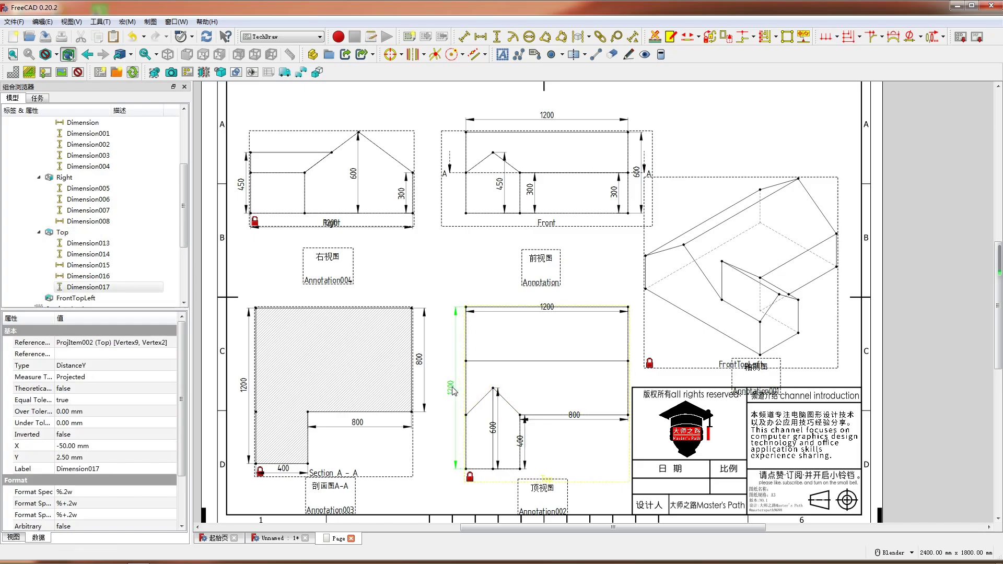
Insert a text annotation and place it in the title block's empty cell under 日期
{"action": "scroll", "coordinate": [546, 415], "scroll_direction": "down", "scroll_amount": 2}
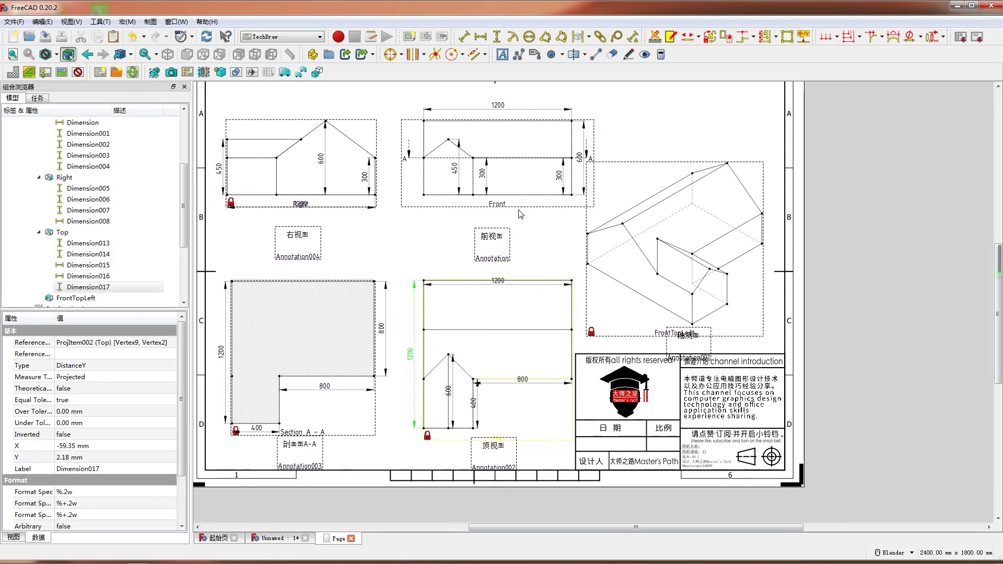
{"action": "left_click", "coordinate": [502, 54]}
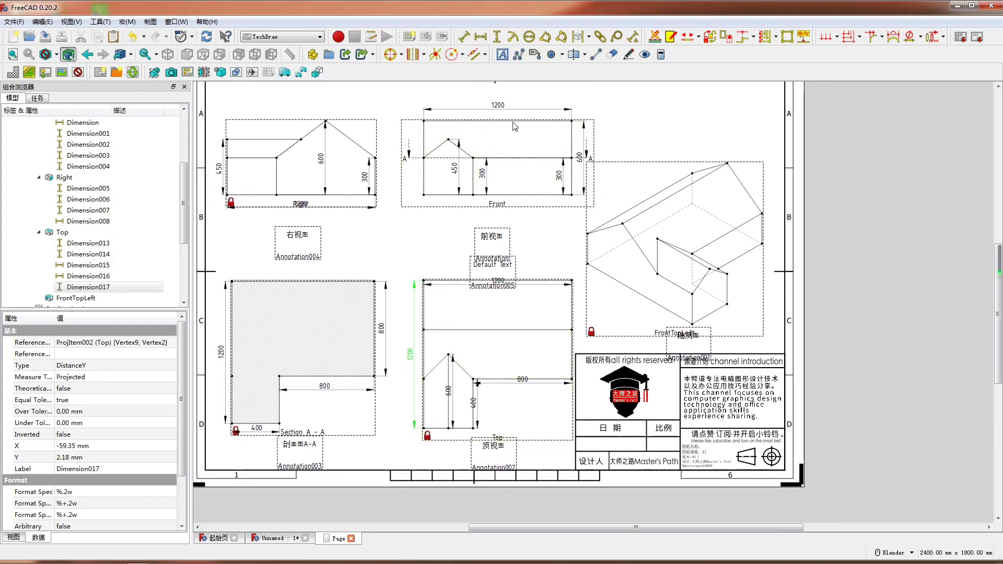
{"action": "mouse_move", "coordinate": [516, 288]}
{"action": "left_mouse_down"}
{"action": "mouse_move", "coordinate": [562, 387]}
{"action": "mouse_move", "coordinate": [618, 446]}
{"action": "left_mouse_up"}
Change the text of the annotation in the title block's date cell to 2023.03.09
{"action": "double_click", "coordinate": [618, 446]}
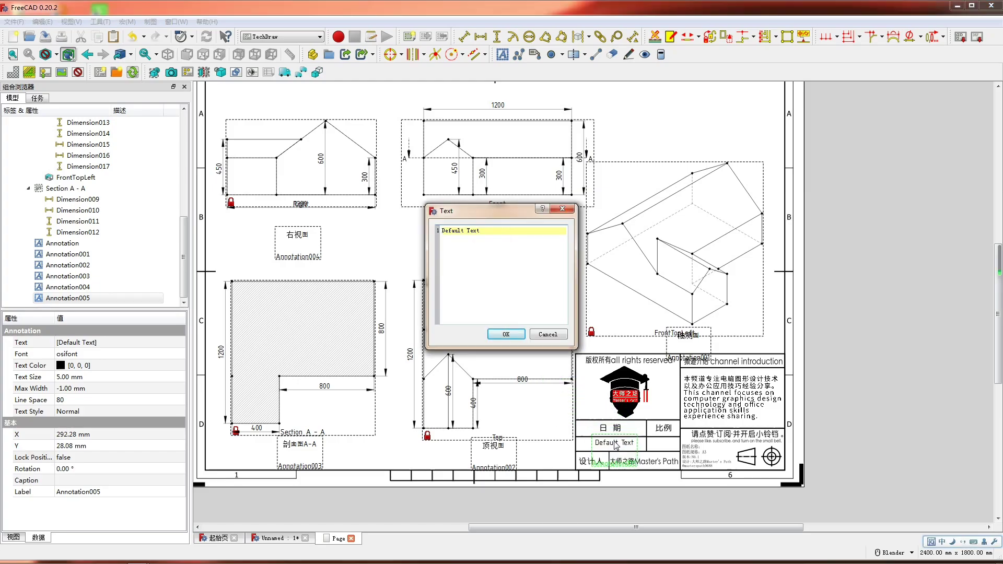
{"action": "key", "text": "ctrl+a"}
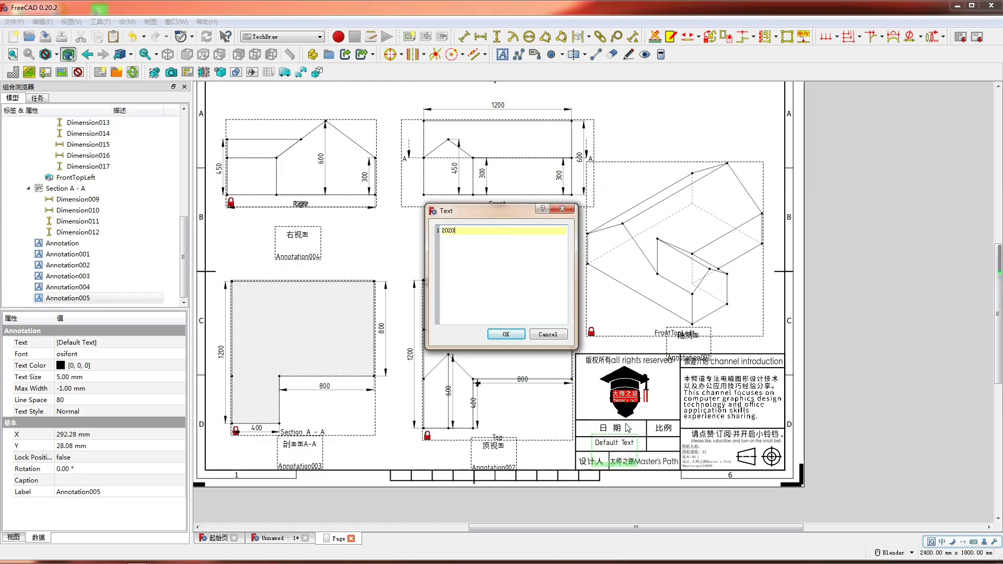
{"action": "key", "text": "BackSpace"}
{"action": "type", "text": "3.03"}
{"action": "key", "text": "BackSpace"}
{"action": "type", "text": "9"}
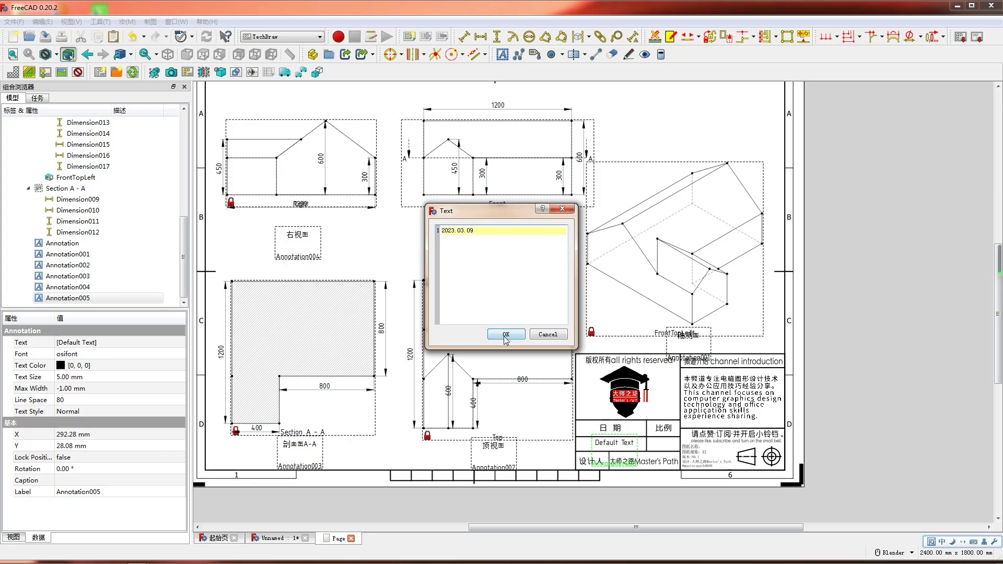
{"action": "left_click", "coordinate": [506, 335]}
Add a text annotation reading 1: 12 in the title block's cell under 比例 and nudge the date annotation within its cell
{"action": "left_click", "coordinate": [503, 54]}
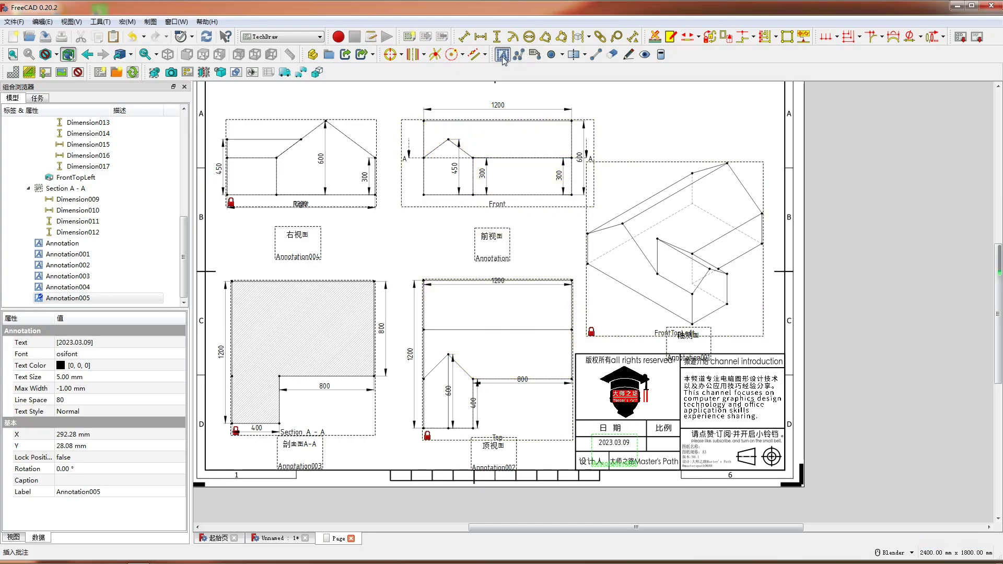
{"action": "mouse_move", "coordinate": [493, 257]}
{"action": "left_mouse_down"}
{"action": "mouse_move", "coordinate": [560, 267]}
{"action": "mouse_move", "coordinate": [560, 257]}
{"action": "left_mouse_up"}
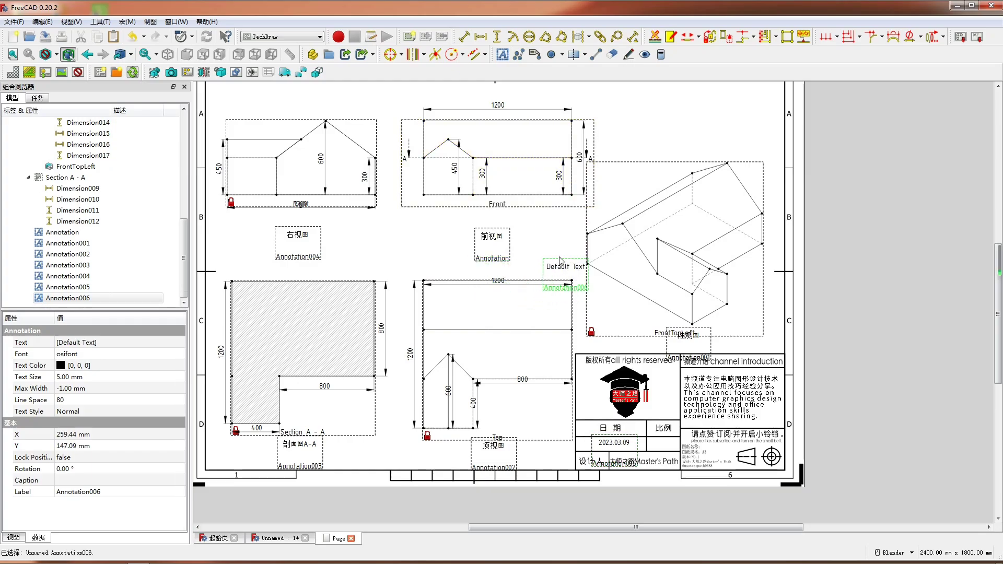
{"action": "double_click", "coordinate": [564, 272]}
{"action": "key", "text": "ctrl+a"}
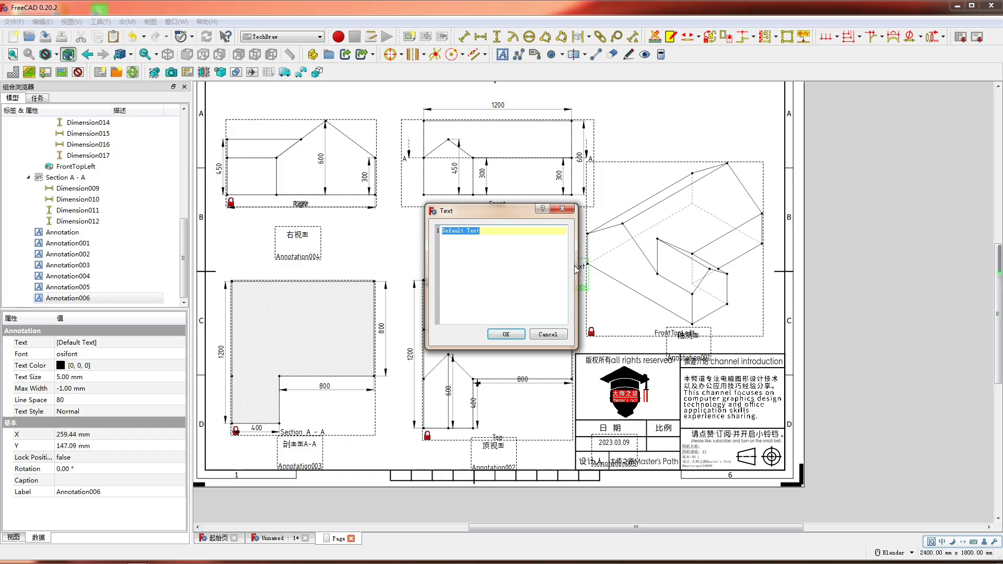
{"action": "type", "text": "1: 12"}
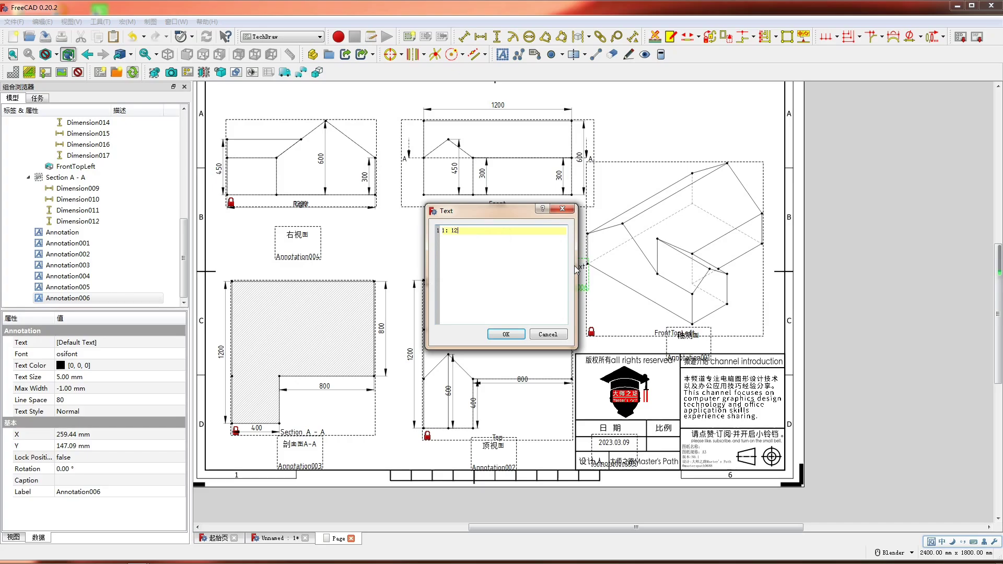
{"action": "left_click", "coordinate": [498, 334]}
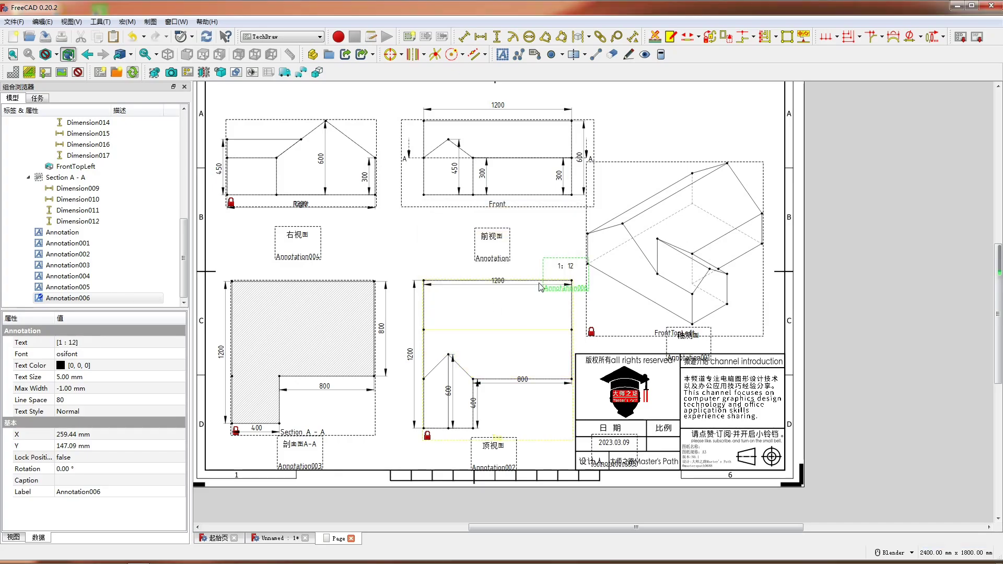
{"action": "mouse_move", "coordinate": [641, 408]}
{"action": "left_mouse_down"}
{"action": "mouse_move", "coordinate": [654, 447]}
{"action": "mouse_move", "coordinate": [614, 451]}
{"action": "left_mouse_up"}
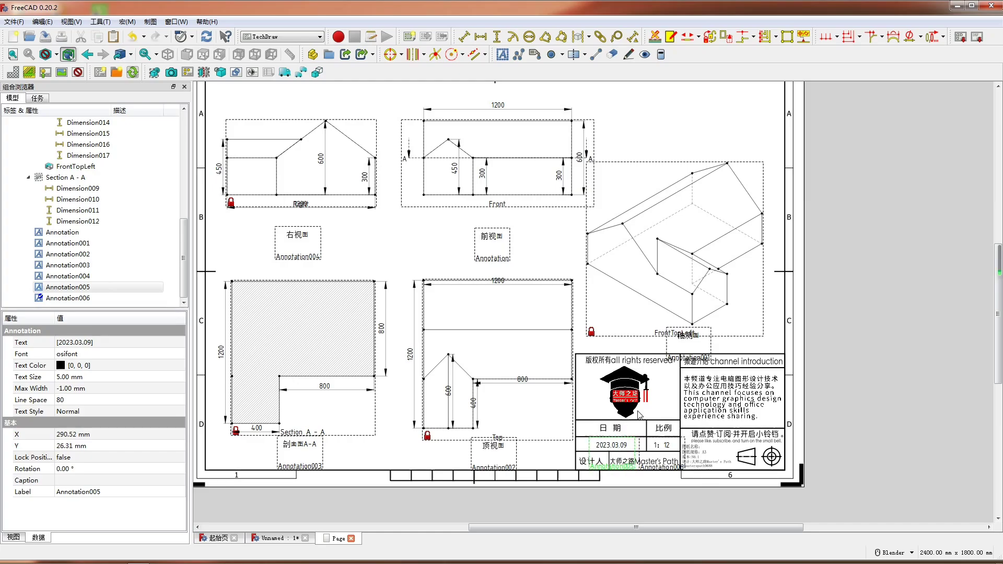
Insert a text annotation in the title block's small drawing-information area and change its text to 机械零件产品022
{"action": "left_click", "coordinate": [502, 54]}
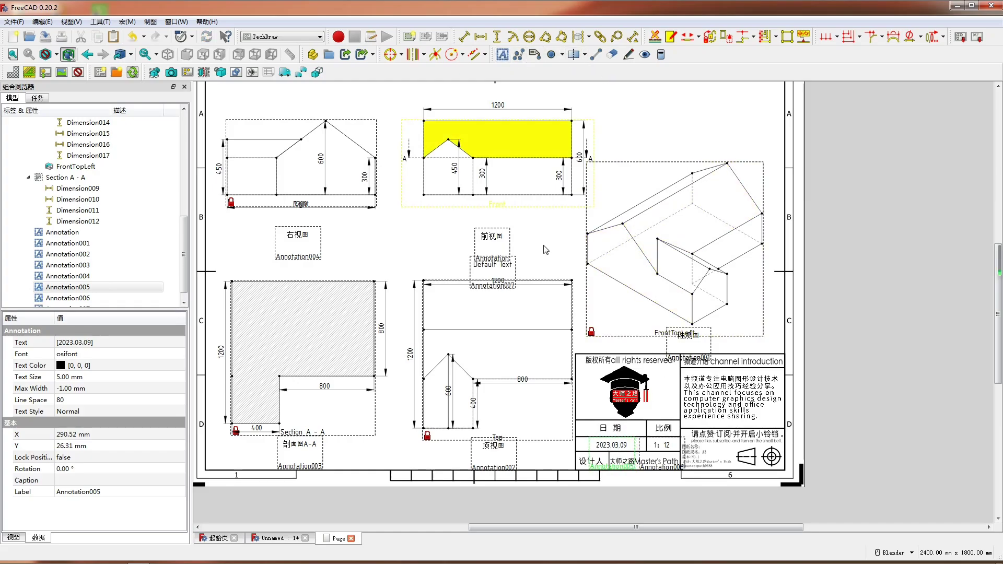
{"action": "left_click_drag", "start_coordinate": [716, 406], "coordinate": [723, 448]}
{"action": "double_click", "coordinate": [723, 449]}
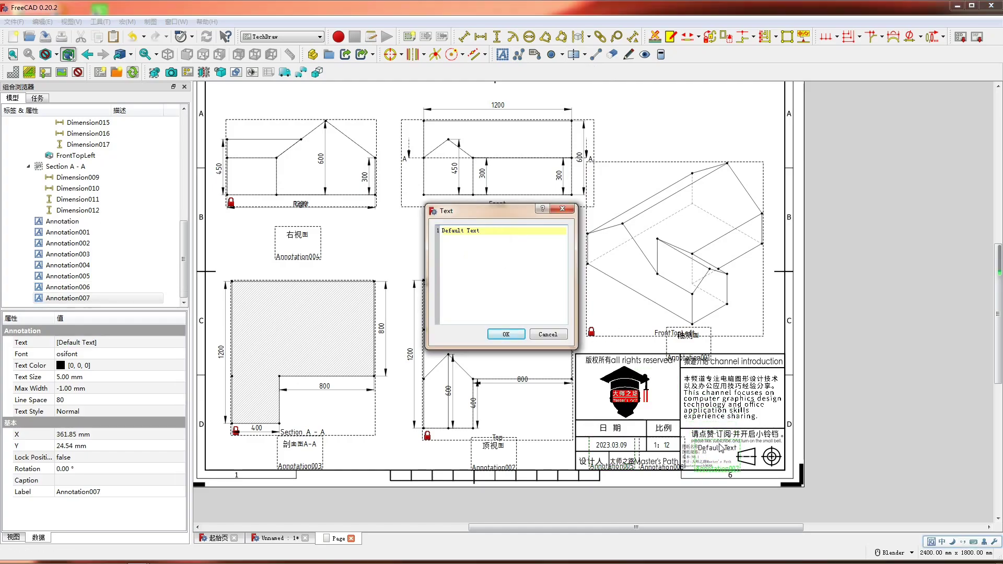
{"action": "key", "text": "ctrl+a"}
{"action": "type", "text": "j"}
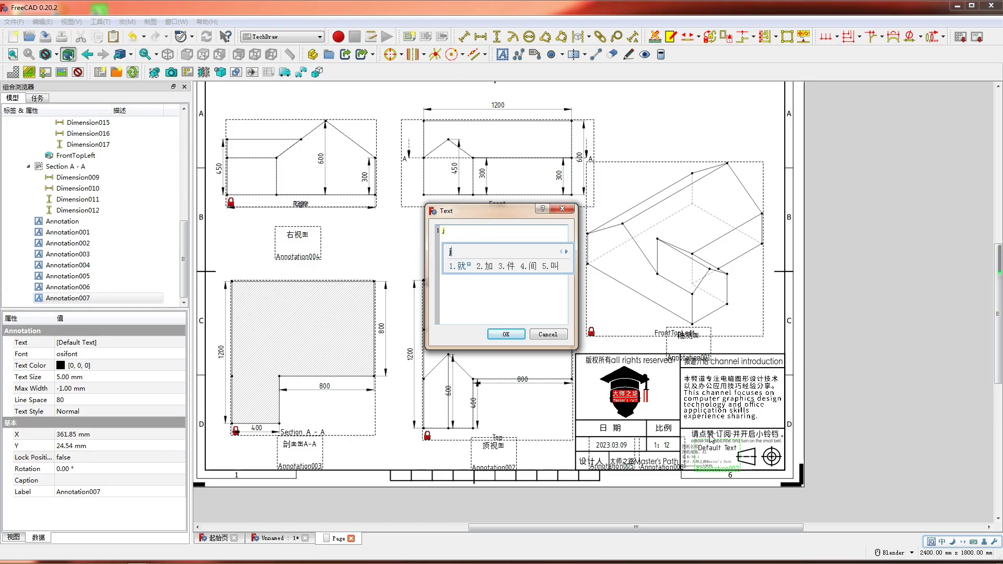
{"action": "type", "text": "x"}
{"action": "key", "text": "space"}
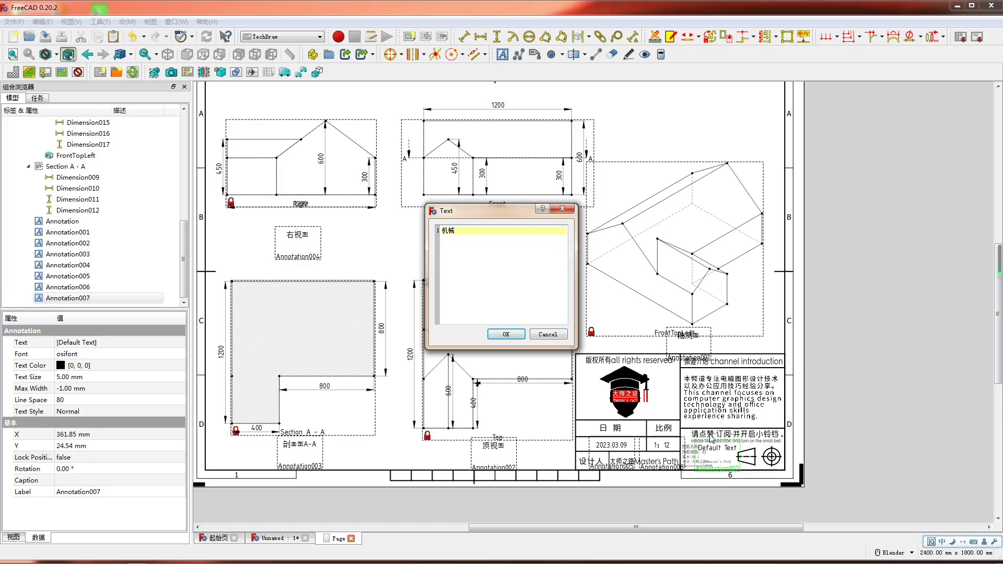
{"action": "type", "text": "c'p"}
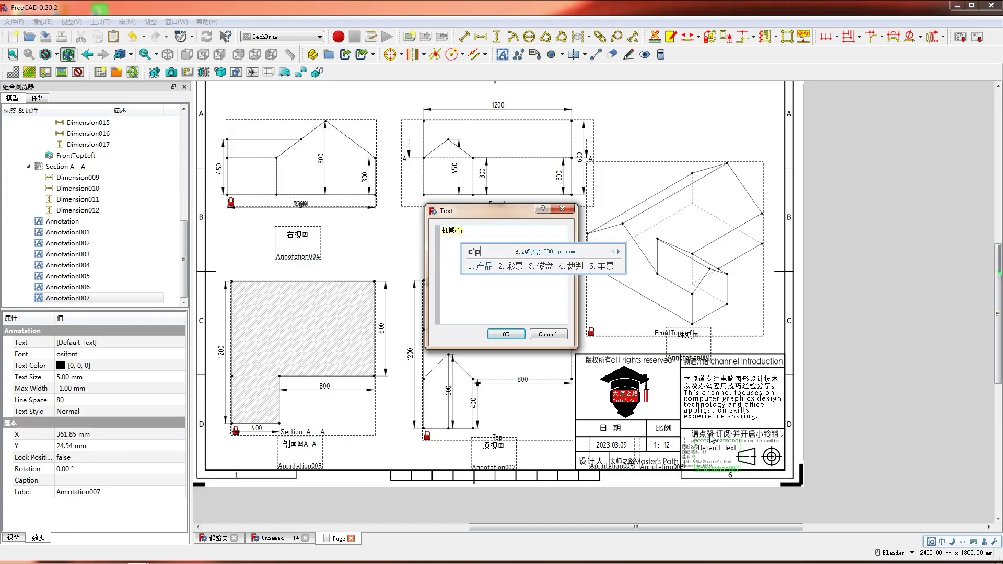
{"action": "key", "text": "BackSpace"}
{"action": "key", "text": "BackSpace"}
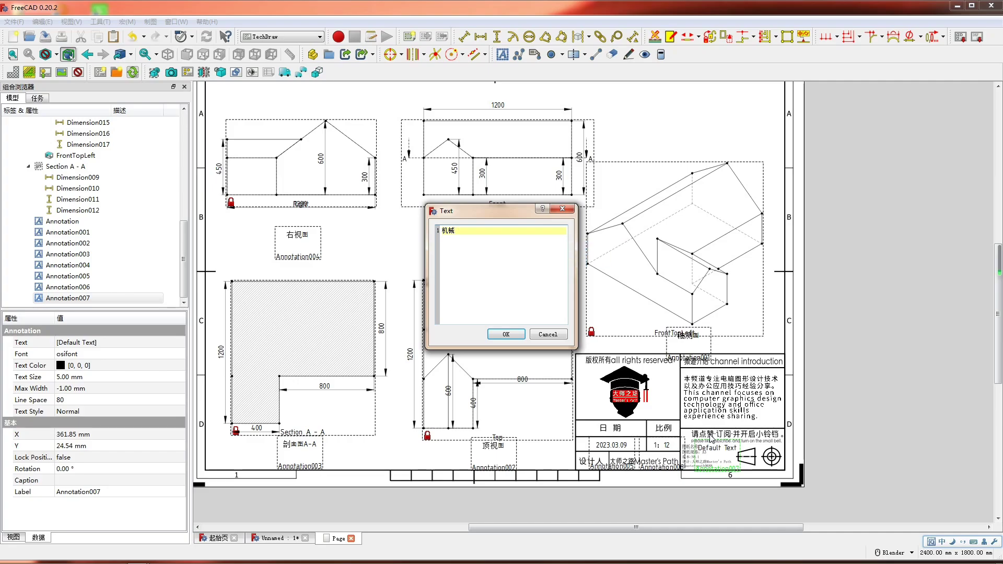
{"action": "type", "text": "lj"}
{"action": "key", "text": "space"}
{"action": "type", "text": "cp"}
{"action": "key", "text": "space"}
{"action": "type", "text": "022"}
{"action": "left_click", "coordinate": [505, 334]}
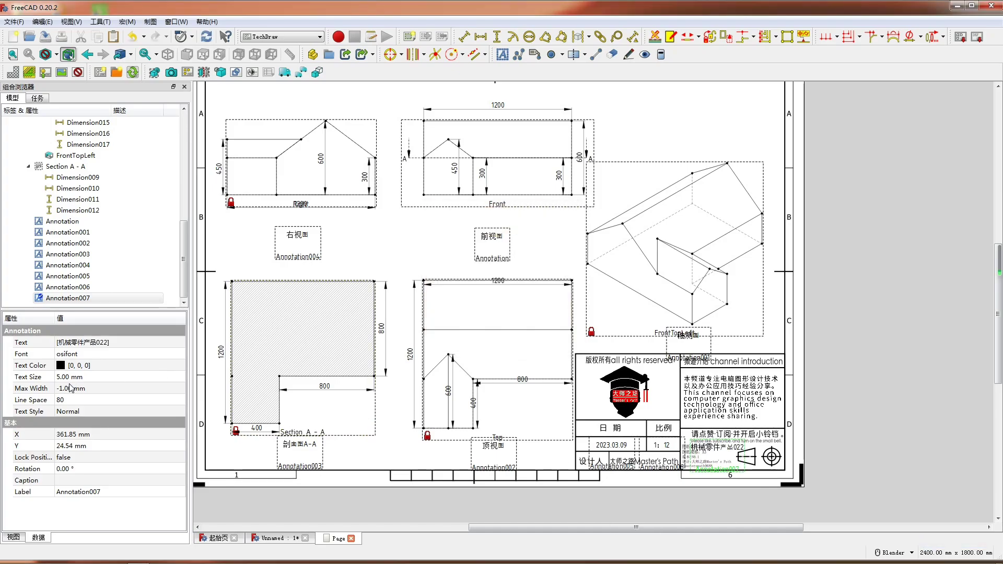
Set the drawing-name annotation's text size to 3 mm and align it beside the title block's 图纸名称 label
{"action": "left_click", "coordinate": [104, 377]}
{"action": "type", "text": "3"}
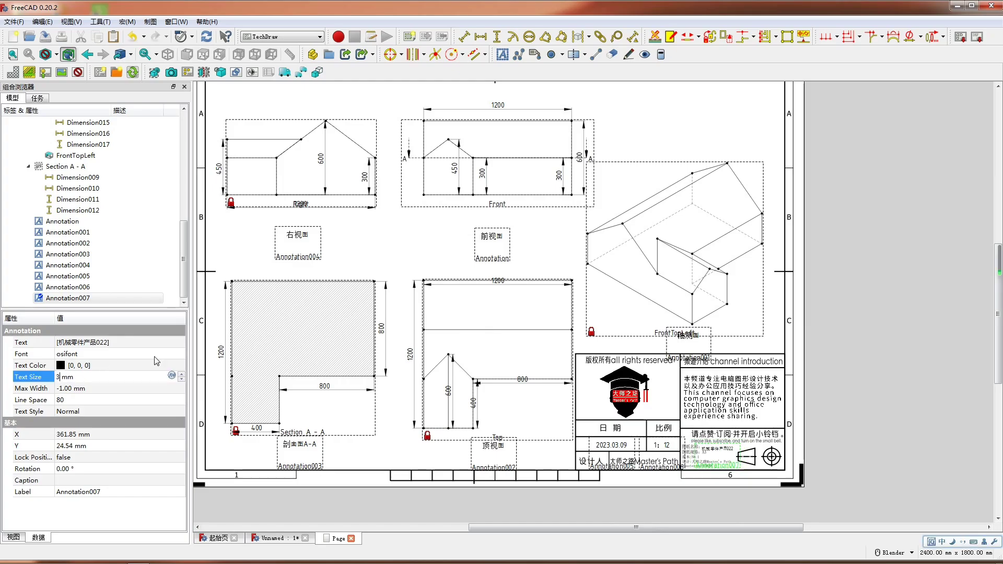
{"action": "key", "text": "Return"}
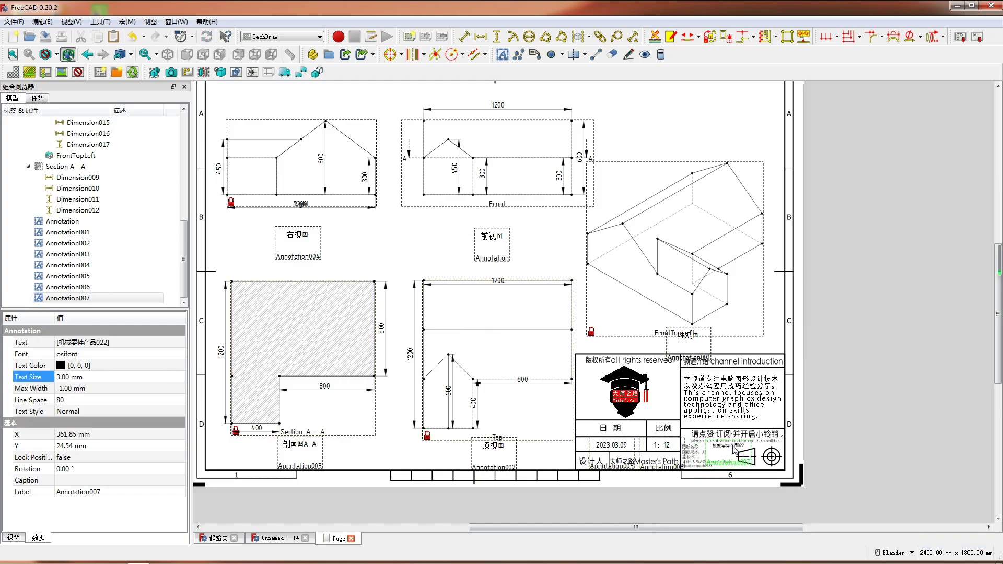
{"action": "left_click_drag", "start_coordinate": [725, 451], "coordinate": [727, 450]}
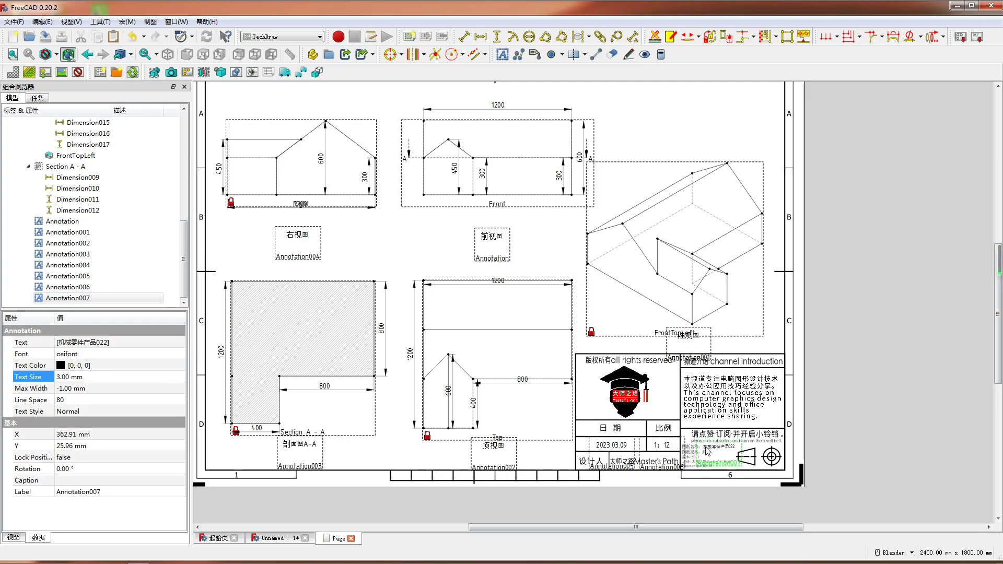
Deselect the annotation and turn off the view frames on the drawing page
{"action": "left_click", "coordinate": [546, 264]}
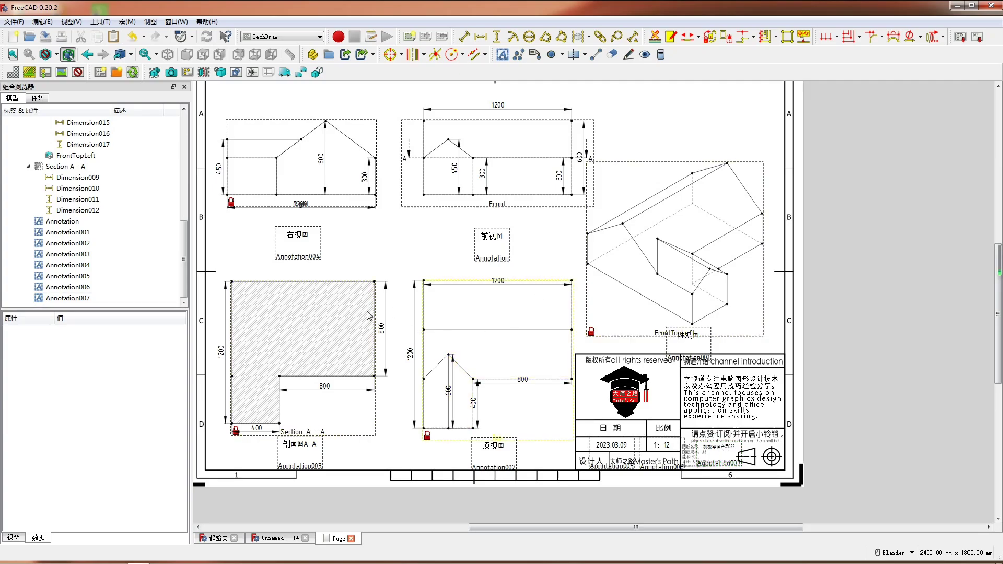
{"action": "left_click", "coordinate": [13, 54]}
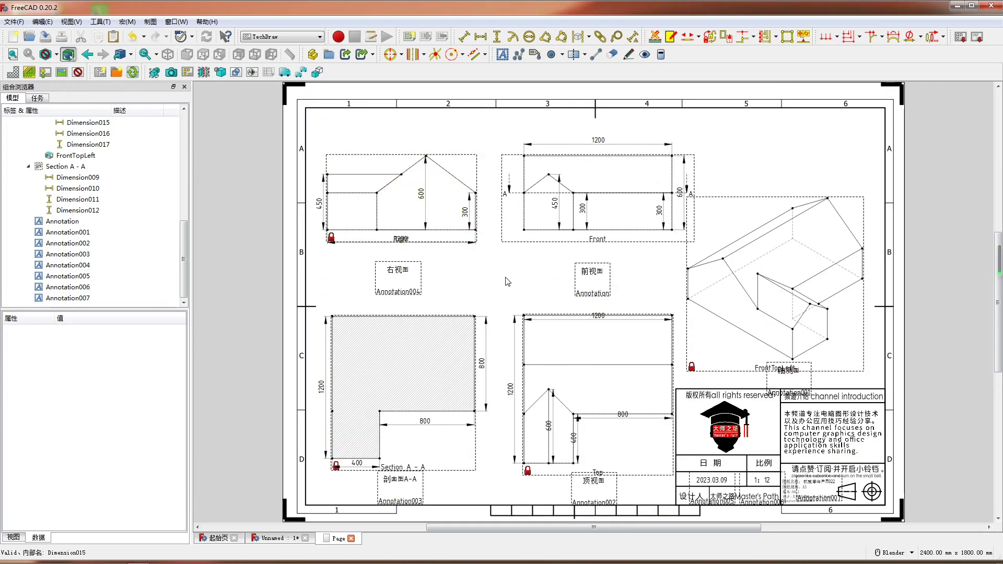
{"action": "right_click", "coordinate": [506, 282]}
{"action": "left_click", "coordinate": [539, 290]}
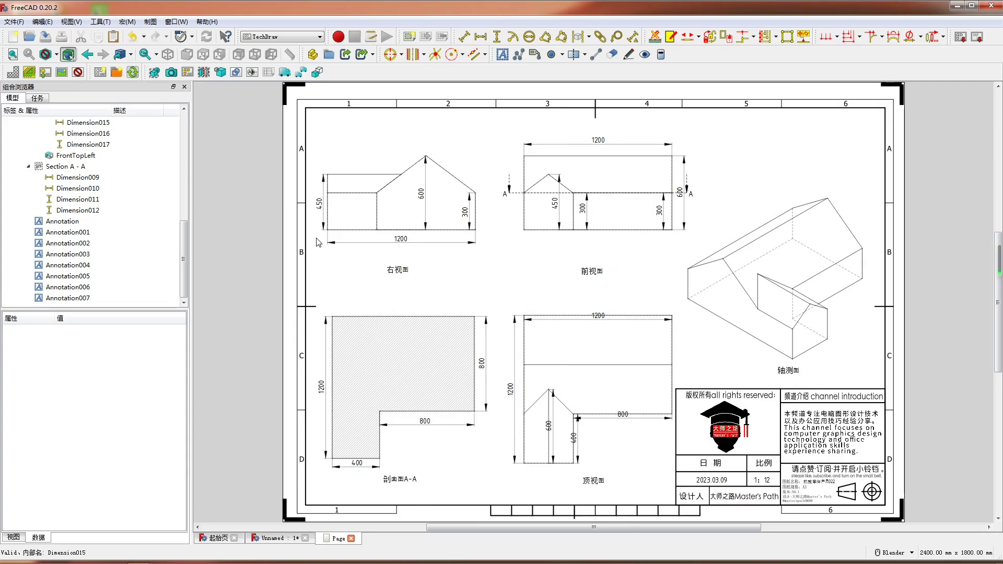
{"action": "right_click", "coordinate": [491, 253]}
{"action": "left_click", "coordinate": [451, 281]}
Look over the 3D house model, return to the drawing page and close the combo view to enlarge the drawing area
{"action": "left_click", "coordinate": [274, 538]}
{"action": "middle_click_drag", "start_coordinate": [562, 397], "coordinate": [337, 505]}
{"action": "left_click", "coordinate": [337, 538]}
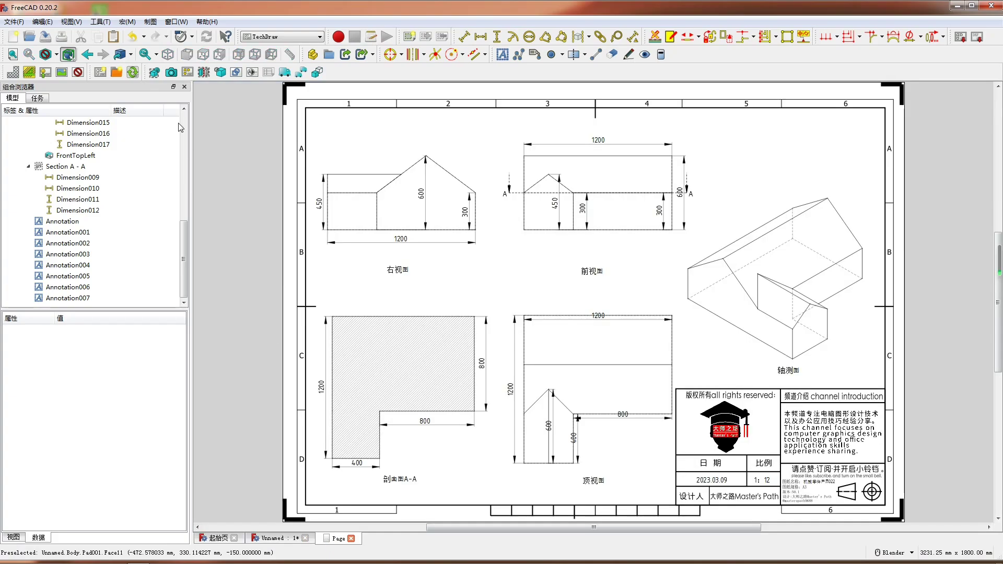
{"action": "left_click", "coordinate": [184, 87]}
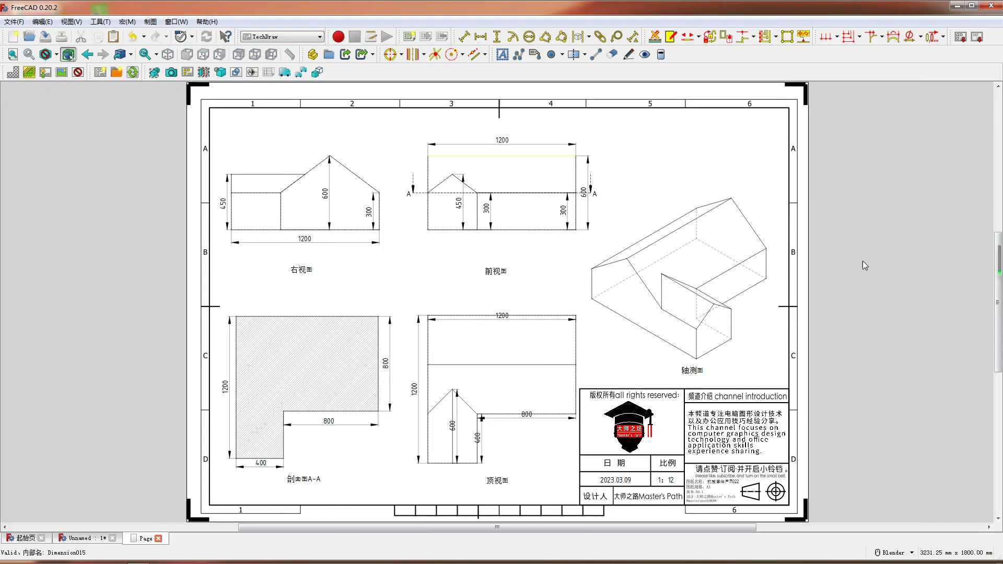